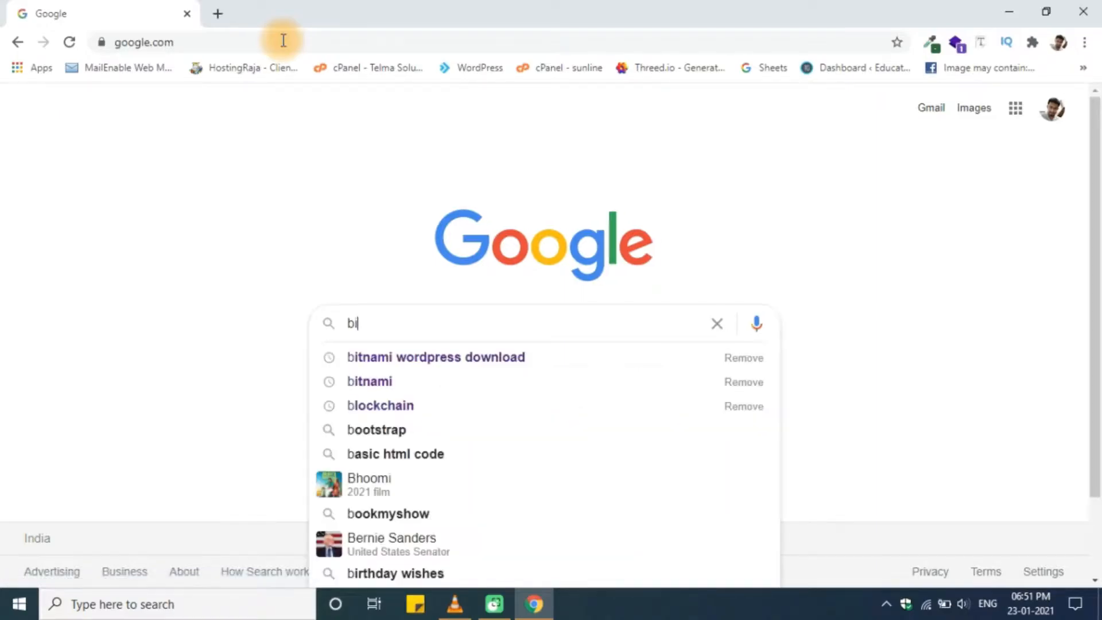
- Search 'bitnami wordpress download', open the Bitnami result in a new tab, and scroll to the Windows installers
key("Down")
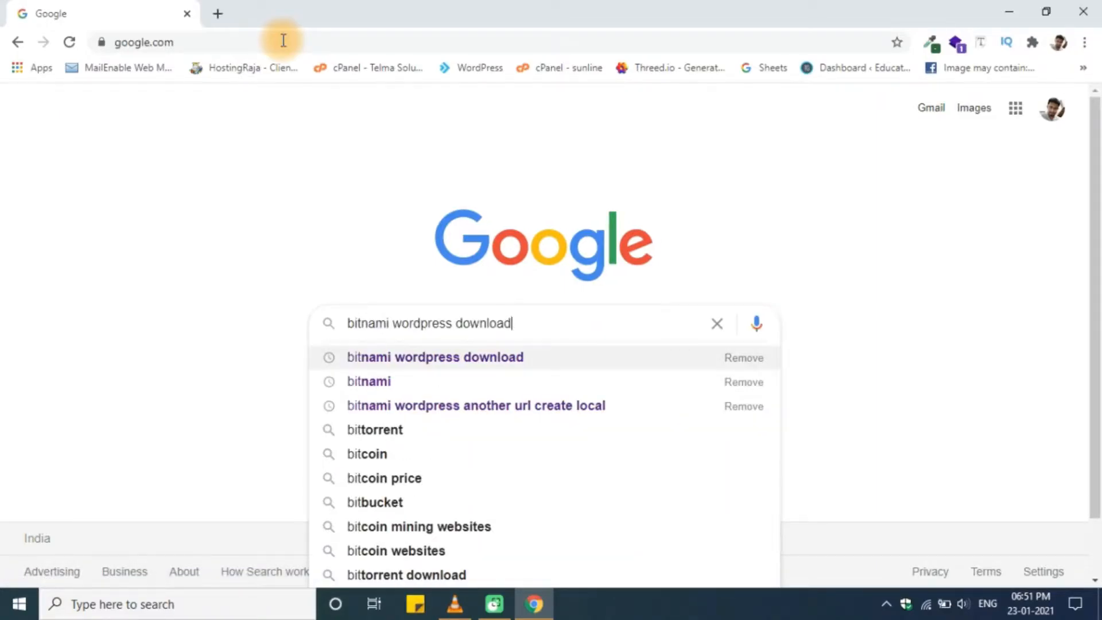
key("Return")
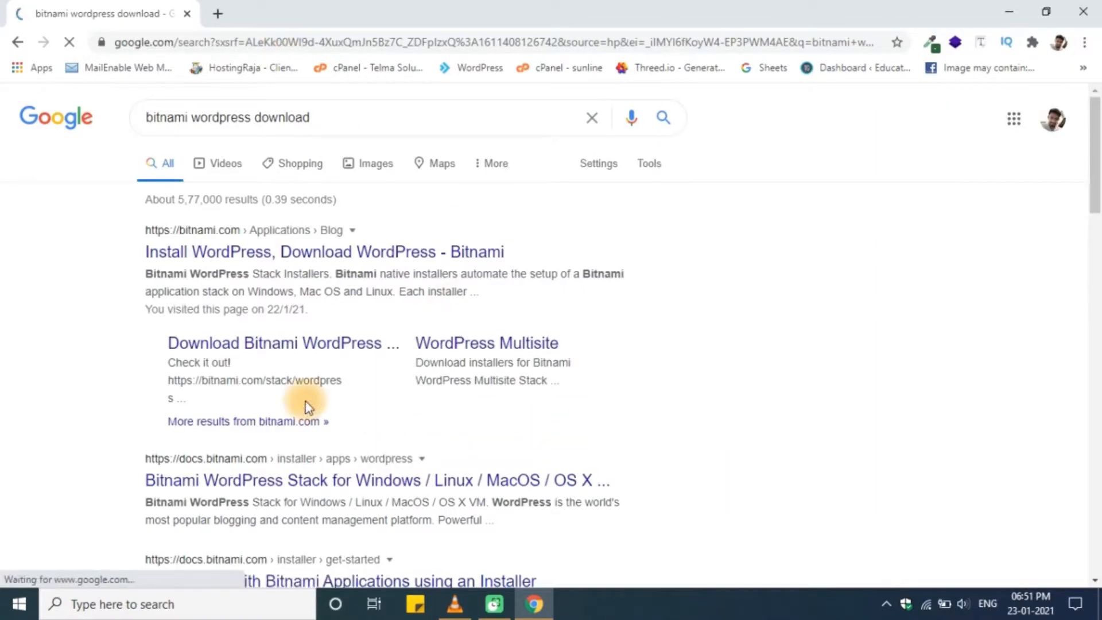
right_click(363, 252)
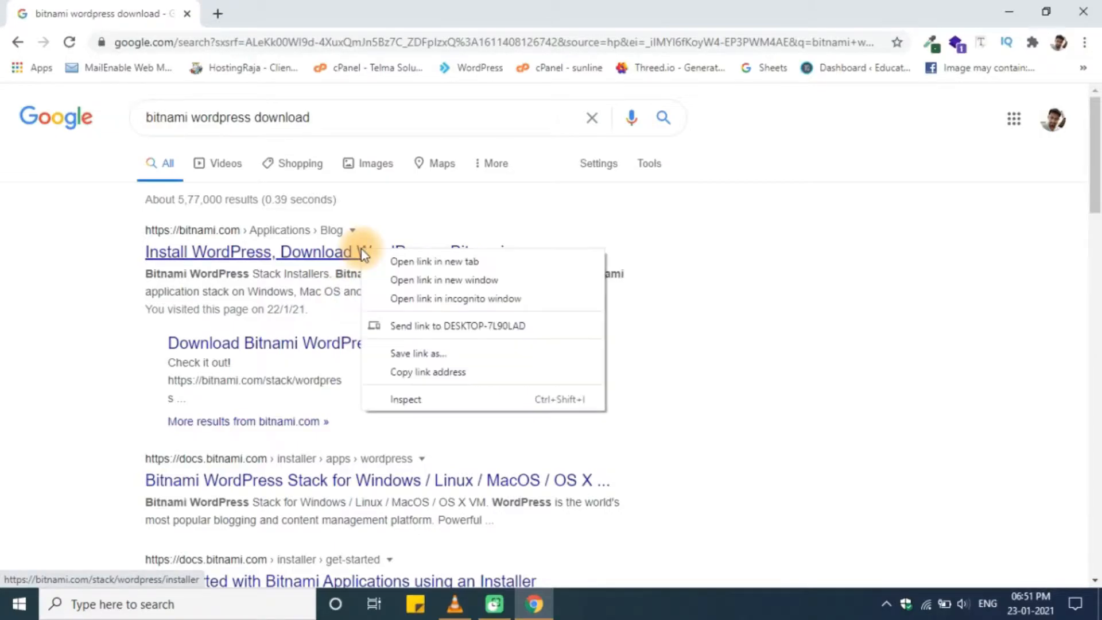
left_click(399, 257)
left_click(315, 2)
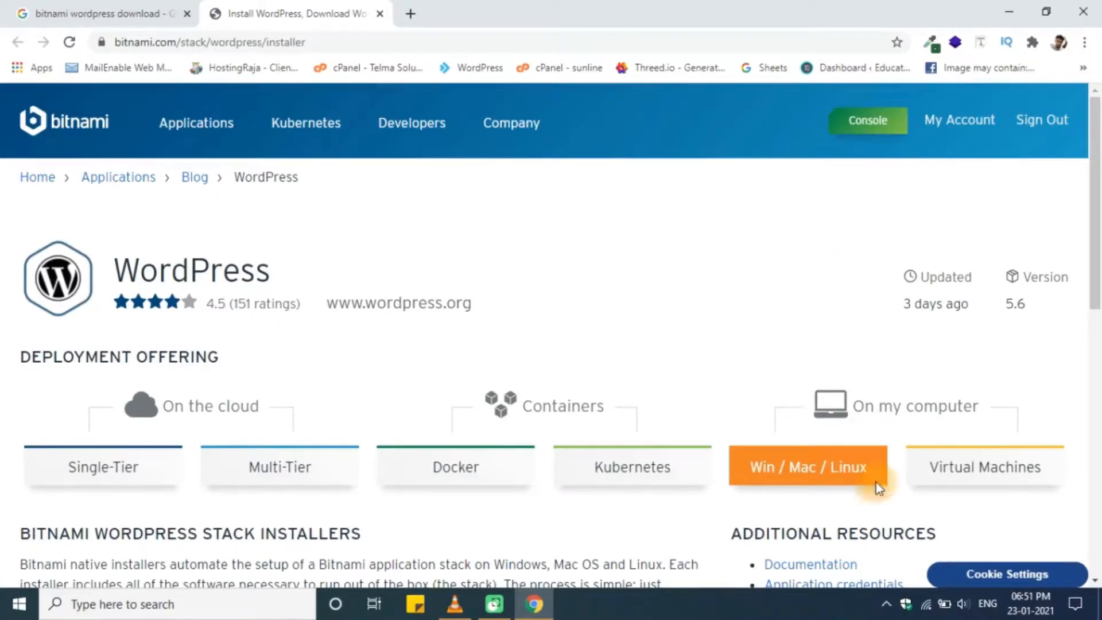
scroll(816, 476, "down", 7)
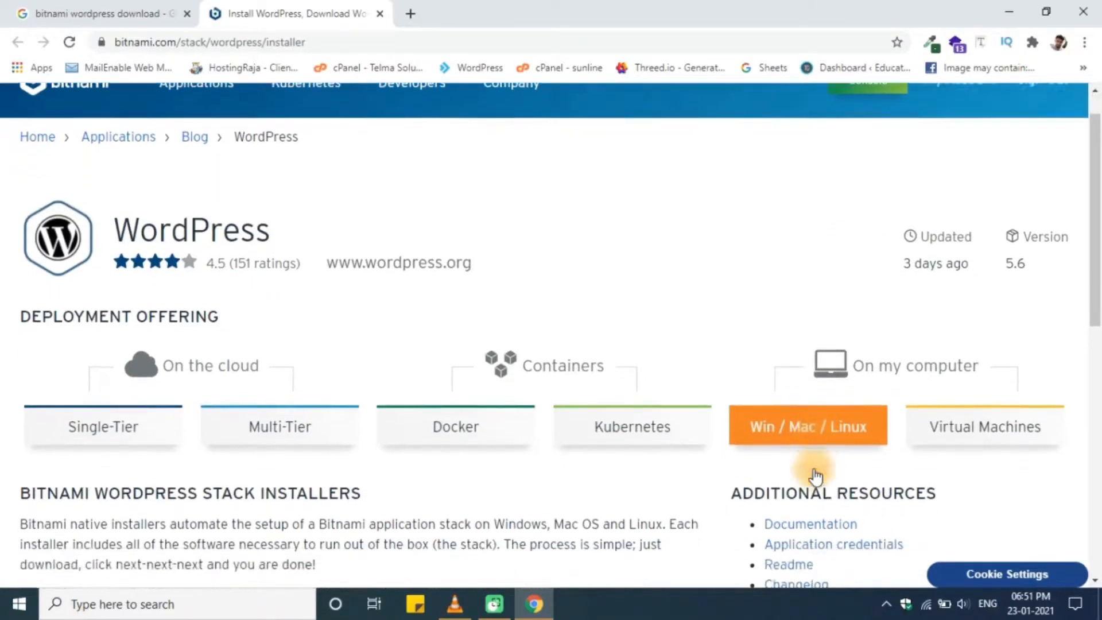
scroll(812, 474, "down", 1)
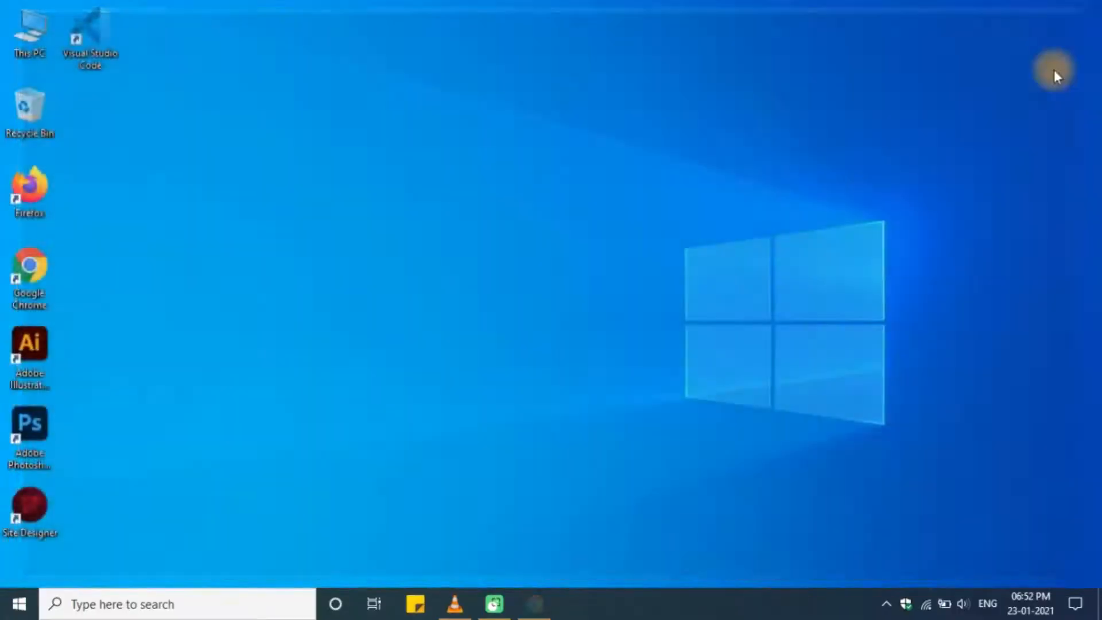
- Launch the bitnami-wordpress Windows installer from This PC > Downloads and close the Explorer window
double_click(21, 28)
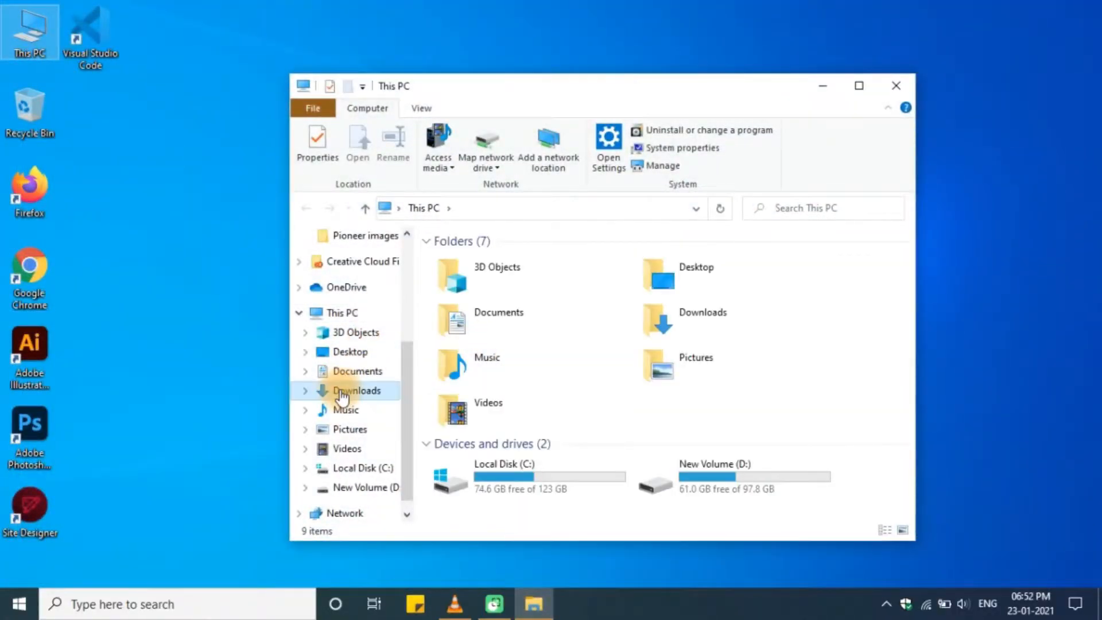
left_click(347, 390)
left_click(825, 311)
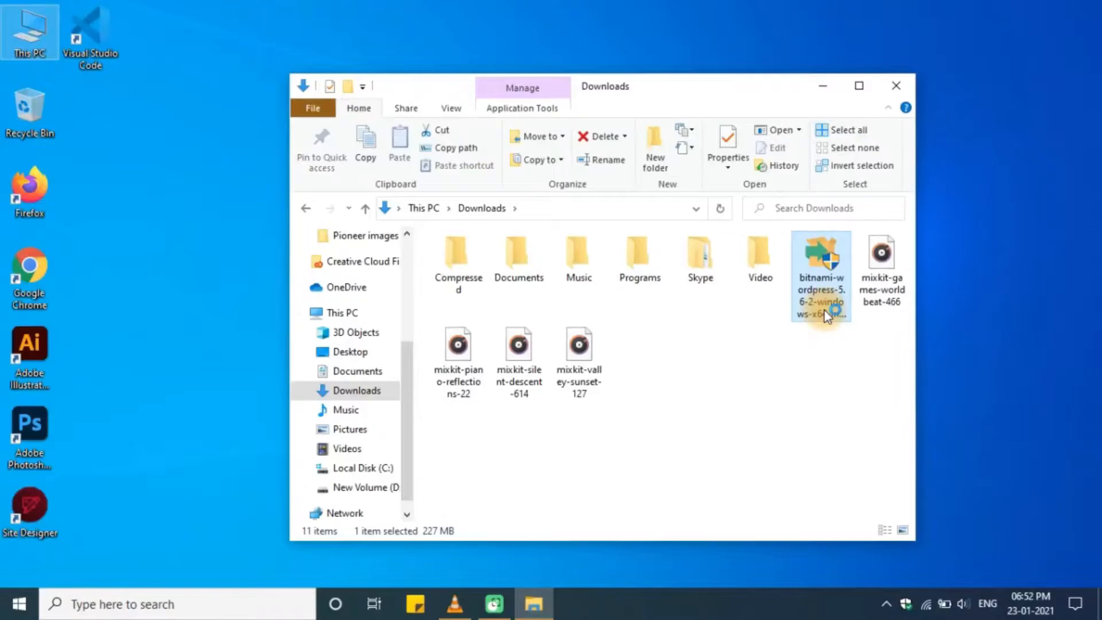
left_click(894, 84)
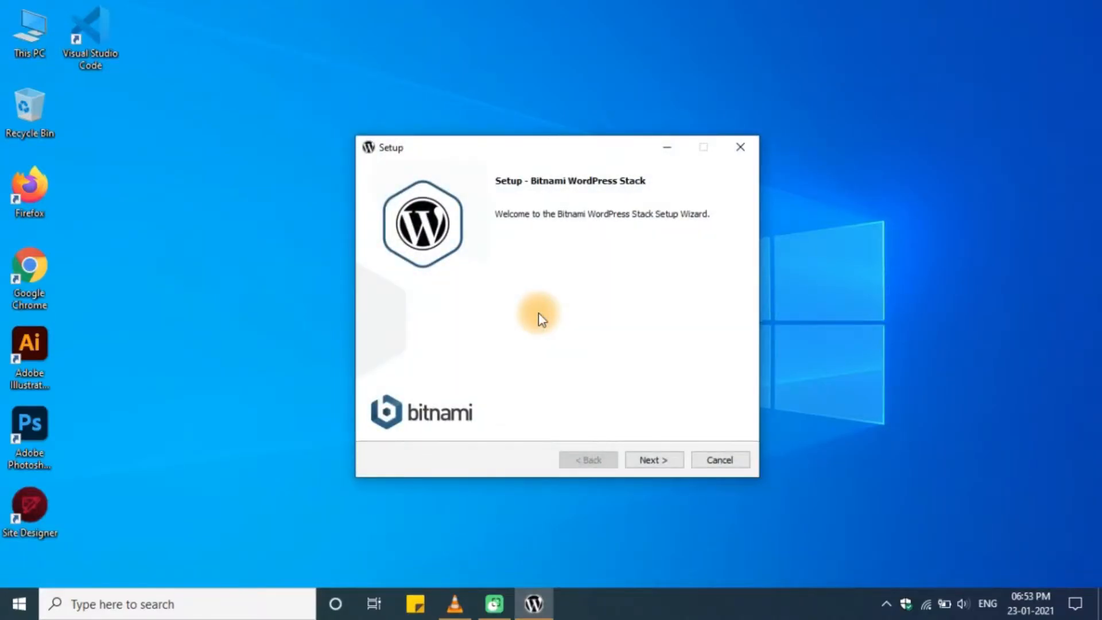
- Keep the WordPress and PhpMyAdmin components and accept the default folder C:\Bitnami\wordpress-5.6-2
left_click(656, 454)
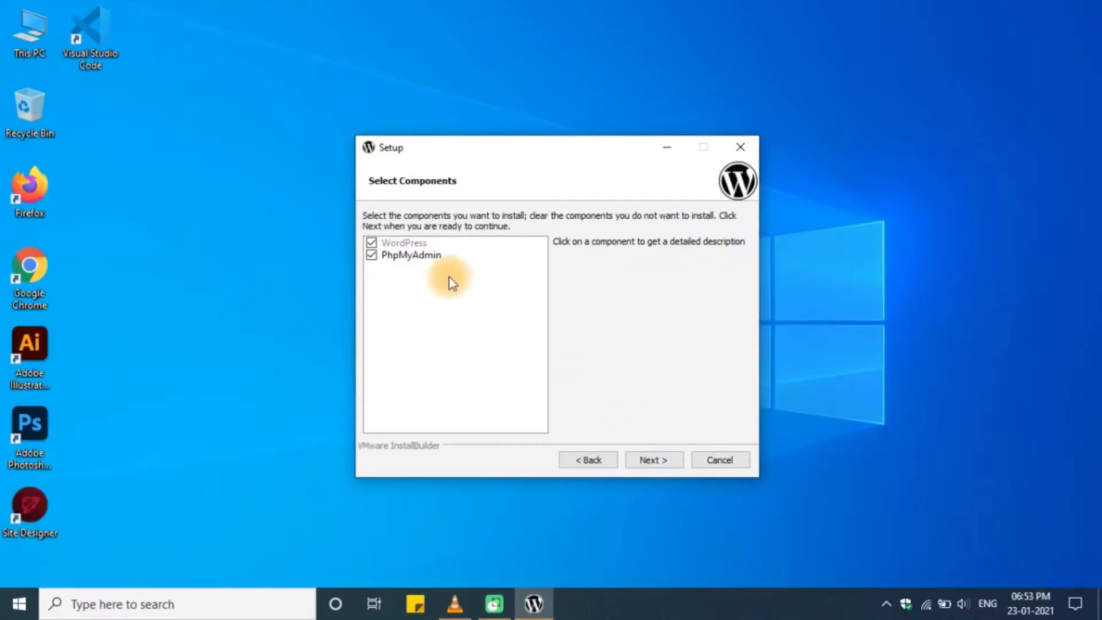
left_click(373, 242)
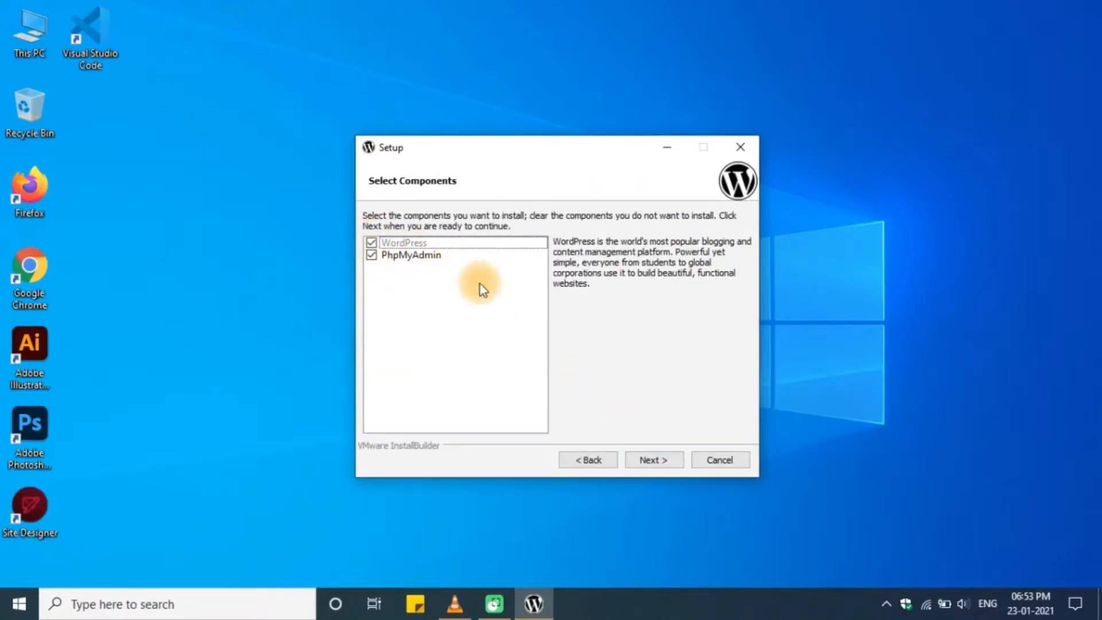
left_click(474, 254)
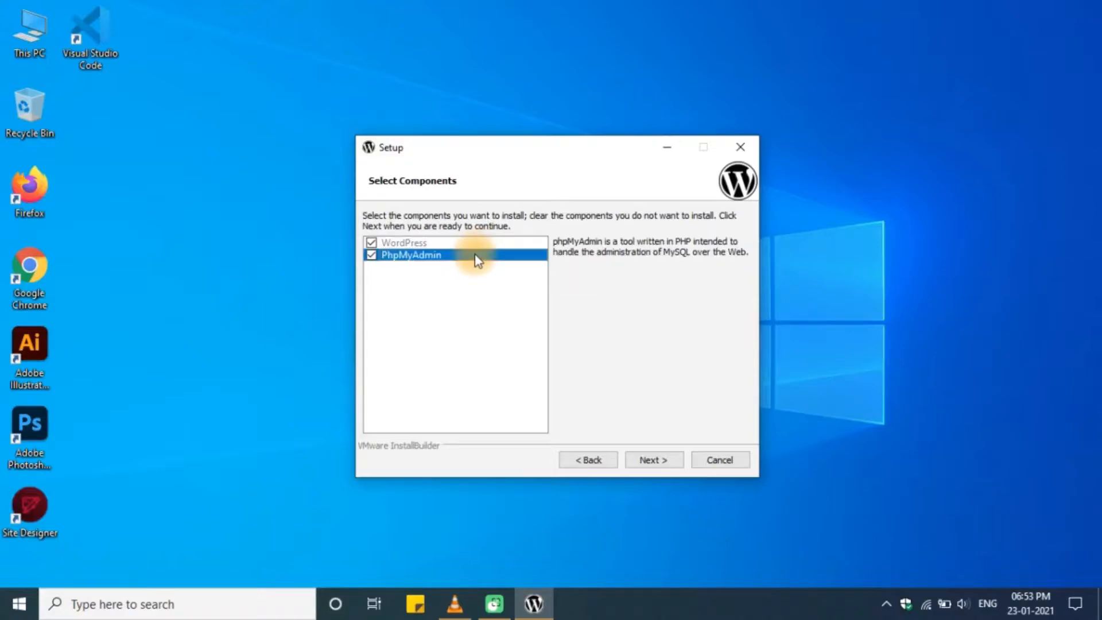
left_click(654, 463)
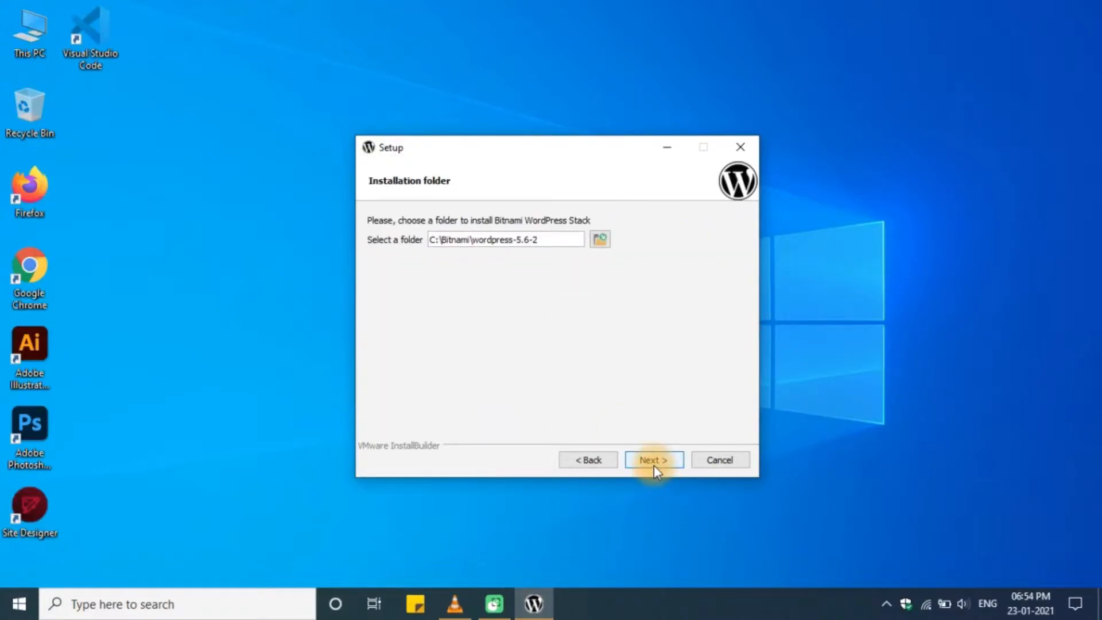
left_click(654, 467)
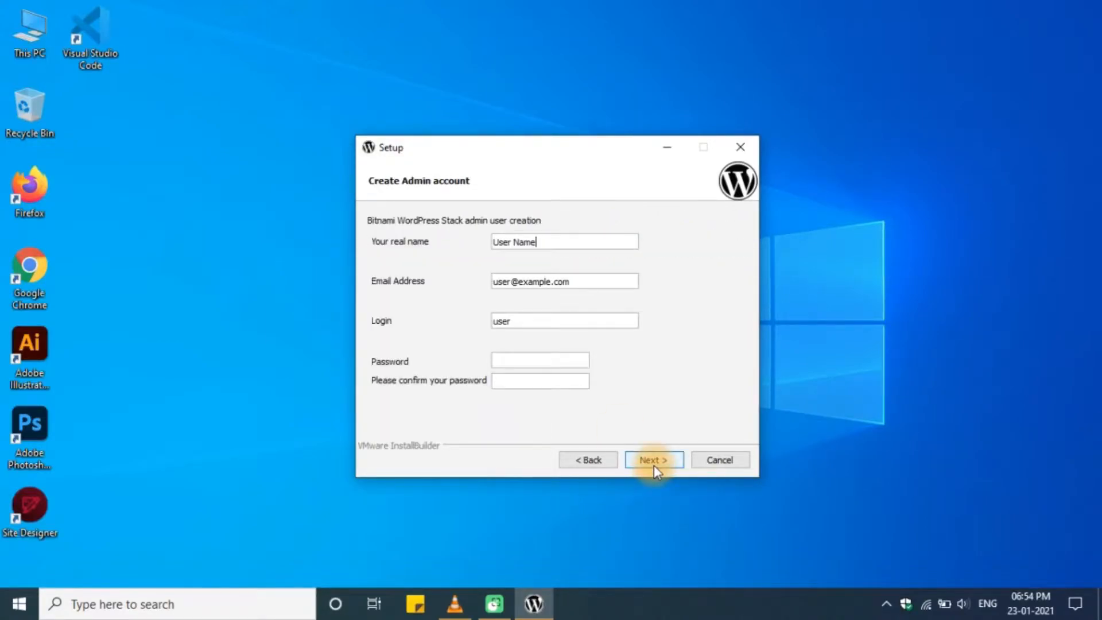
- Replace the placeholder real name and e-mail with the admin's own name and e-mail address
key("BackSpace")
key("BackSpace")
key("BackSpace")
key("BackSpace")
key("BackSpace")
key("BackSpace")
key("BackSpace")
key("BackSpace")
key("BackSpace")
type("Abhishesk")
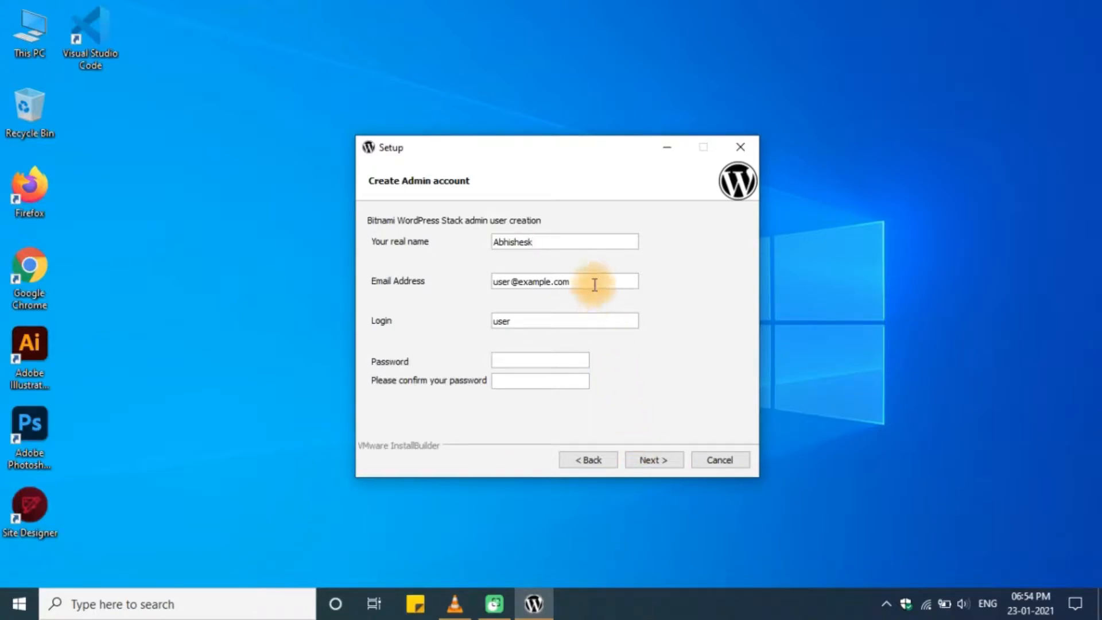
left_click_drag(595, 284, 485, 288)
key("BackSpace")
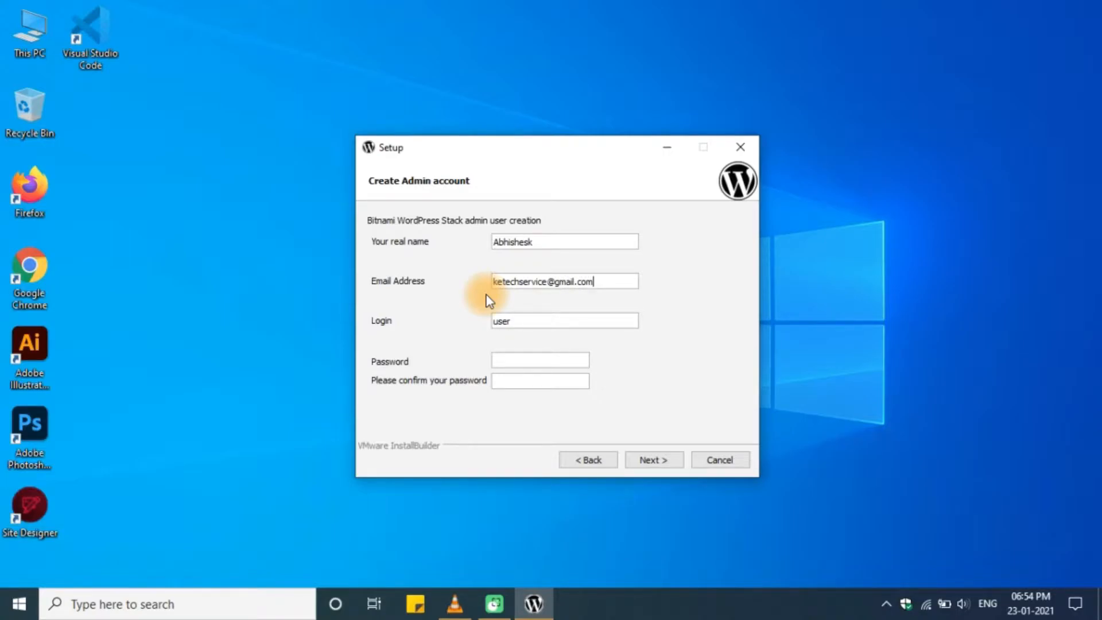
- Set the login to admin and enter the four-character password and its confirmation
key("Tab")
key("BackSpace")
type("admin")
key("Tab")
type("••••")
key("Tab")
type("••••")
- Replace the default blog name "admin's Blog!" with the site owner's name, correcting typos along the way
left_click(676, 455)
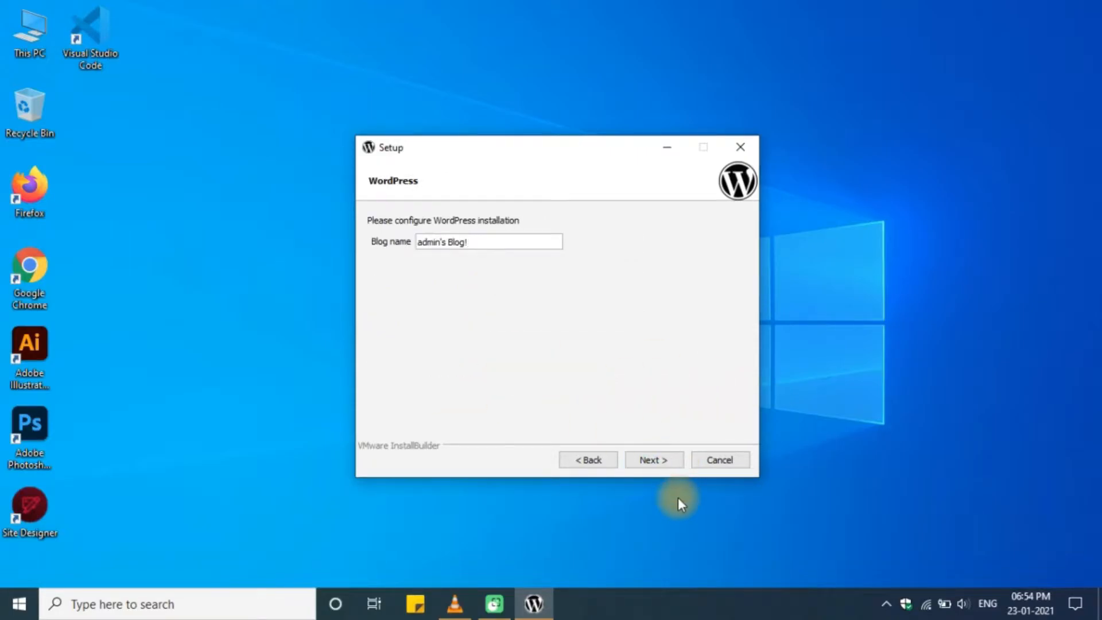
left_click_drag(483, 243, 421, 246)
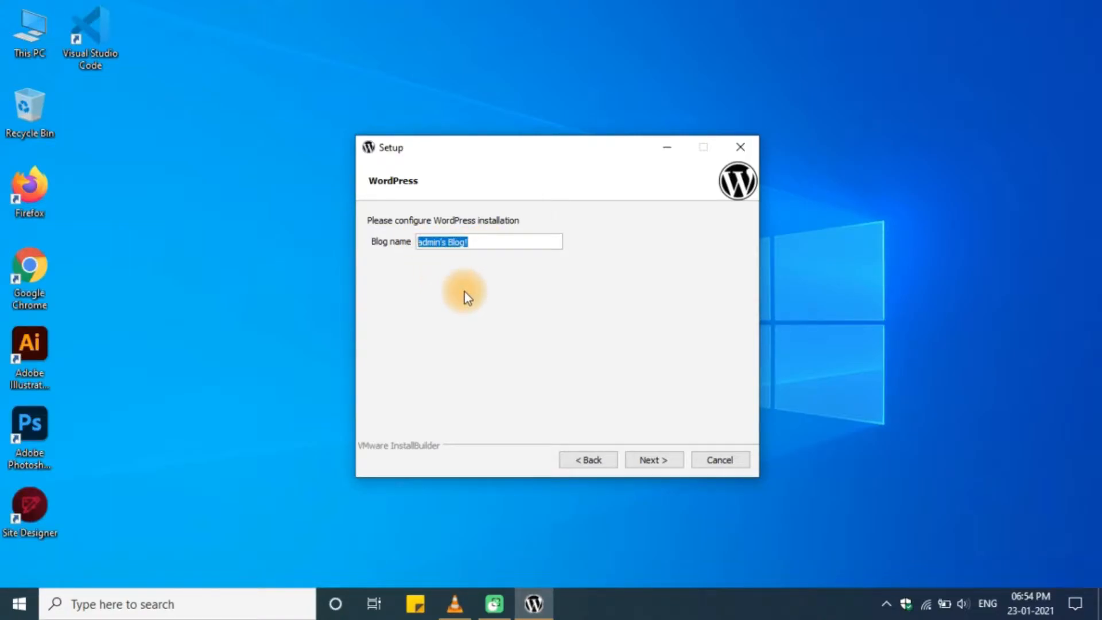
key("BackSpace")
type("ketech")
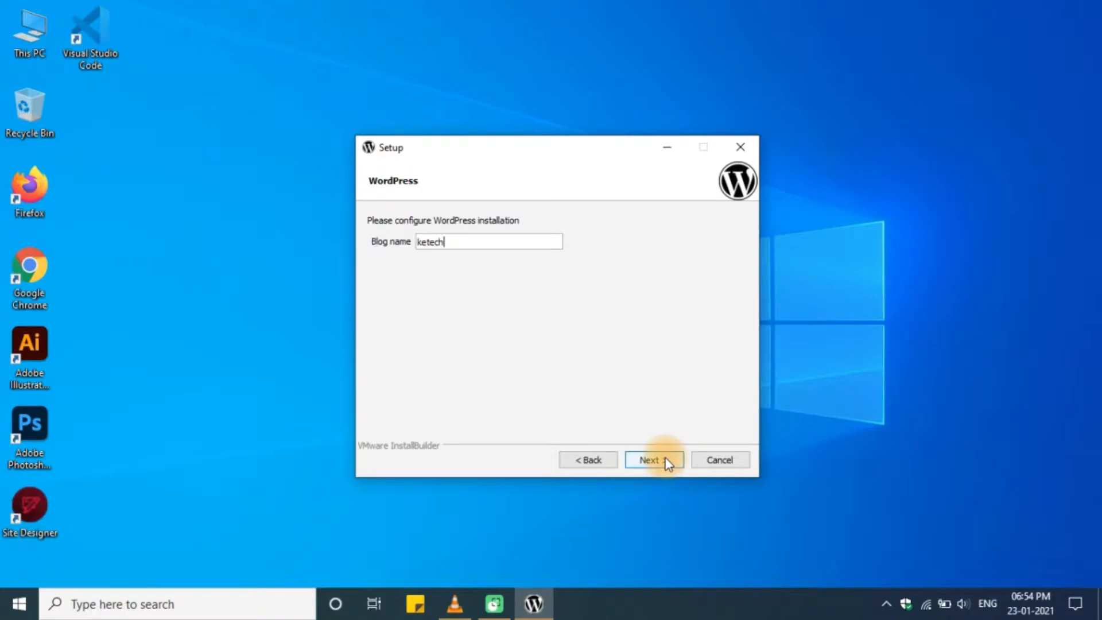
left_click_drag(506, 238, 430, 241)
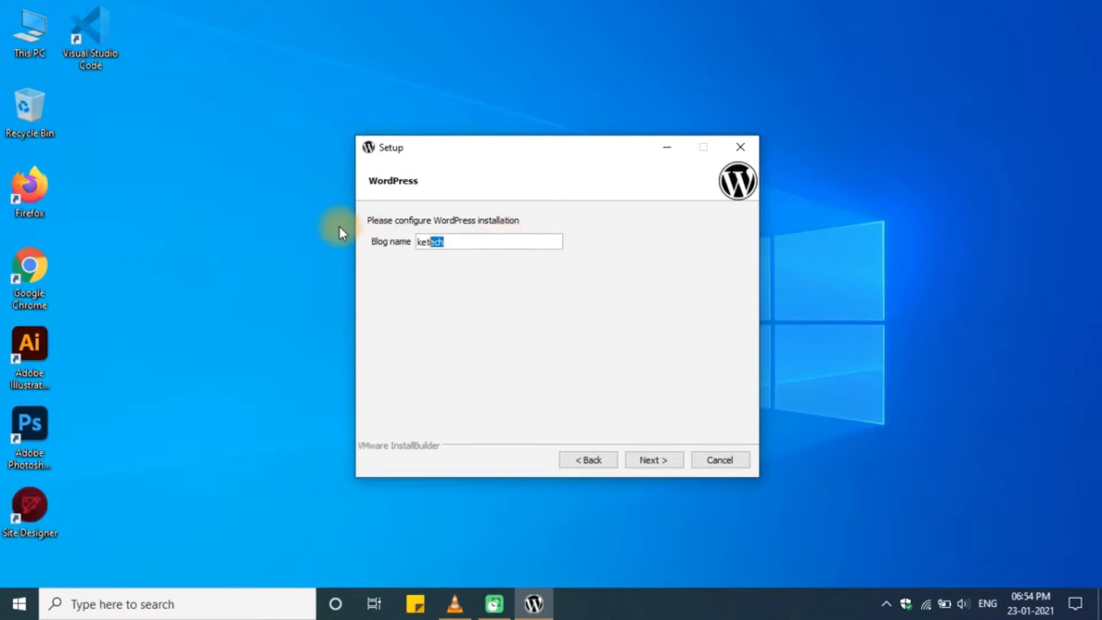
key("BackSpace")
key("BackSpace")
key("BackSpace")
key("BackSpace")
type("abc")
key("BackSpace")
key("BackSpace")
key("BackSpace")
type("Abhishes")
key("BackSpace")
type("k")
- Skip the blog name and SMTP pages, uncheck launching WordPress in the cloud, and close Chrome's popup
left_click(660, 461)
left_click(672, 463)
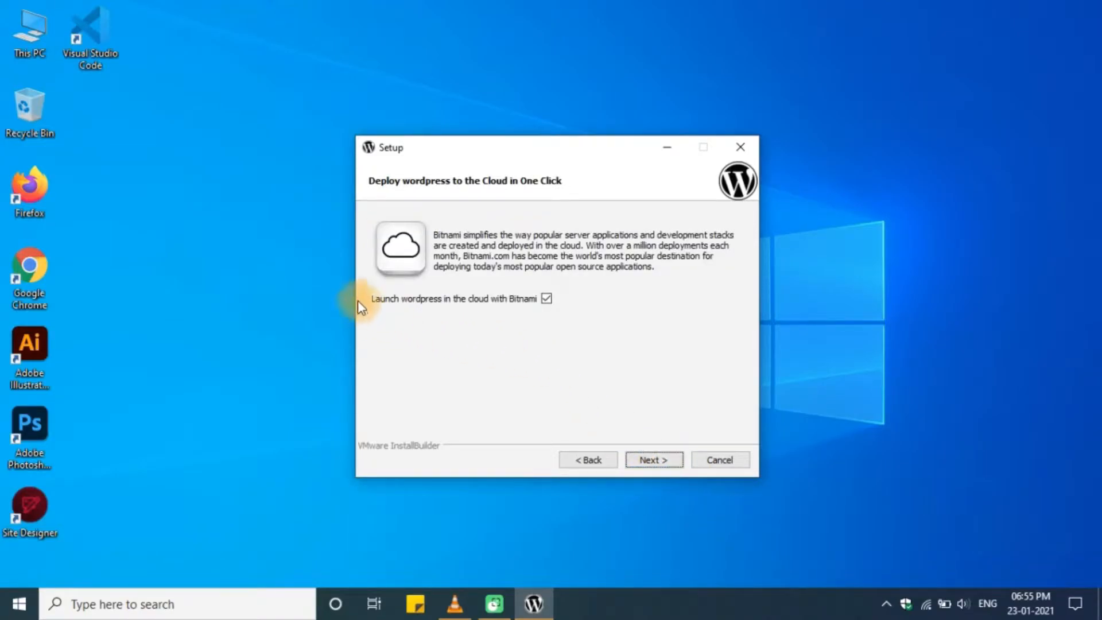
left_click(546, 301)
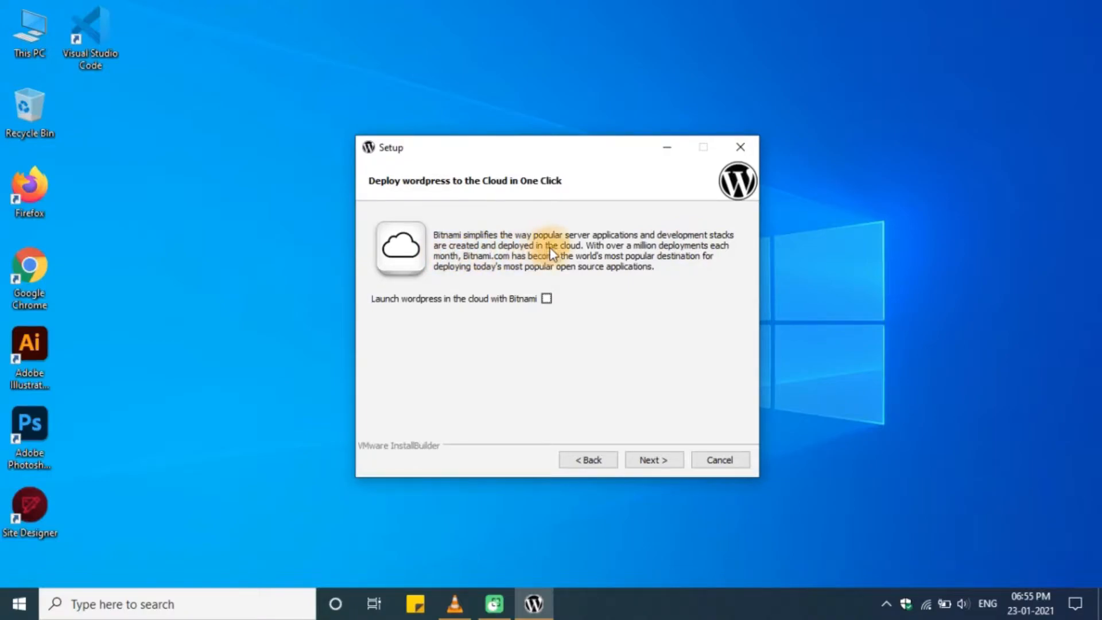
left_click(661, 461)
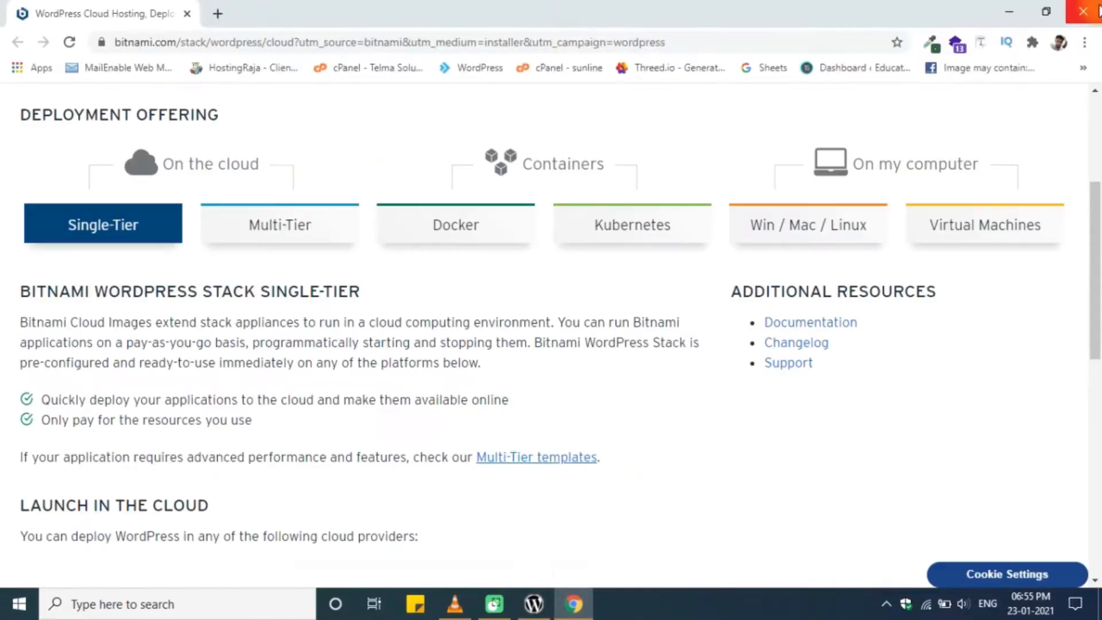
left_click(1094, 11)
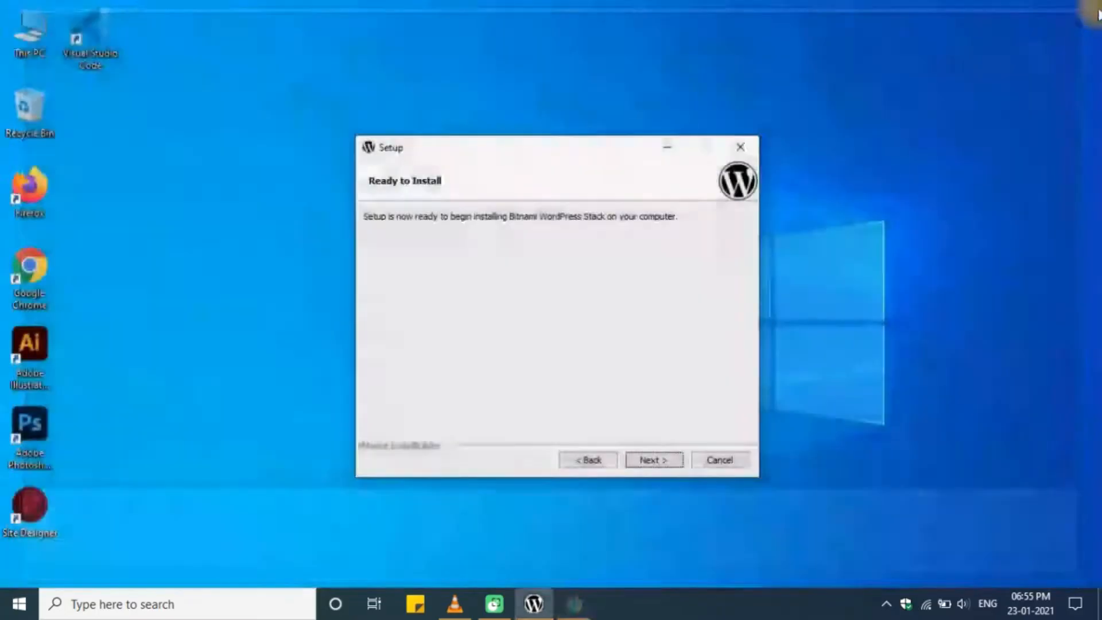
- Start installing the WordPress Stack from the Ready to Install page
left_click(655, 459)
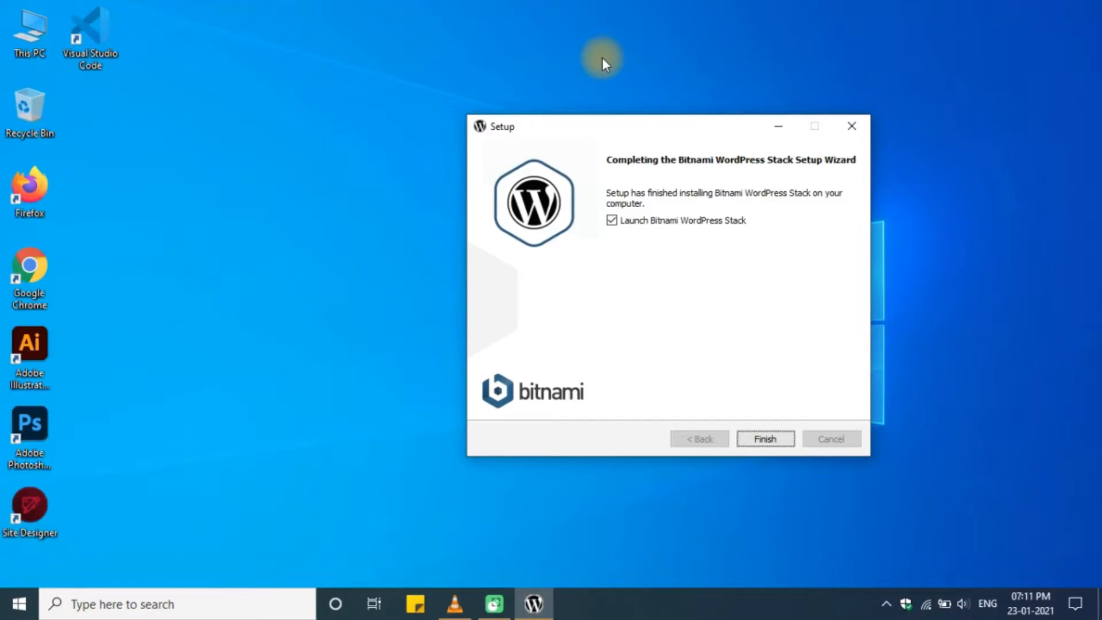
- Finish setup and open the new site at 127.0.0.1/wordpress/, highlighting its title and tagline
left_click(758, 440)
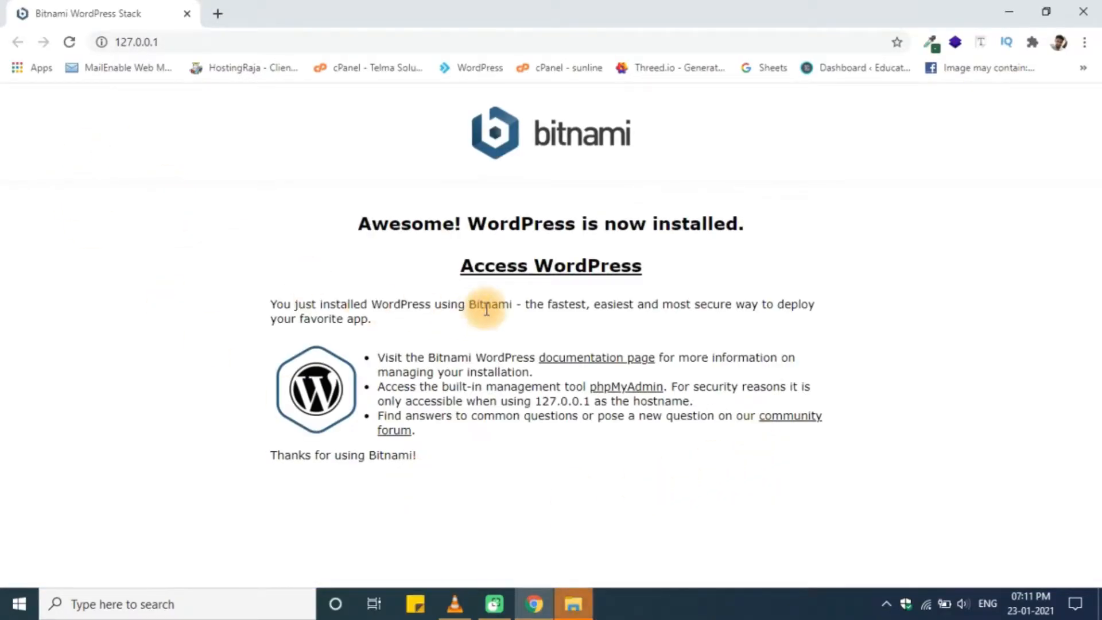
left_click(527, 269)
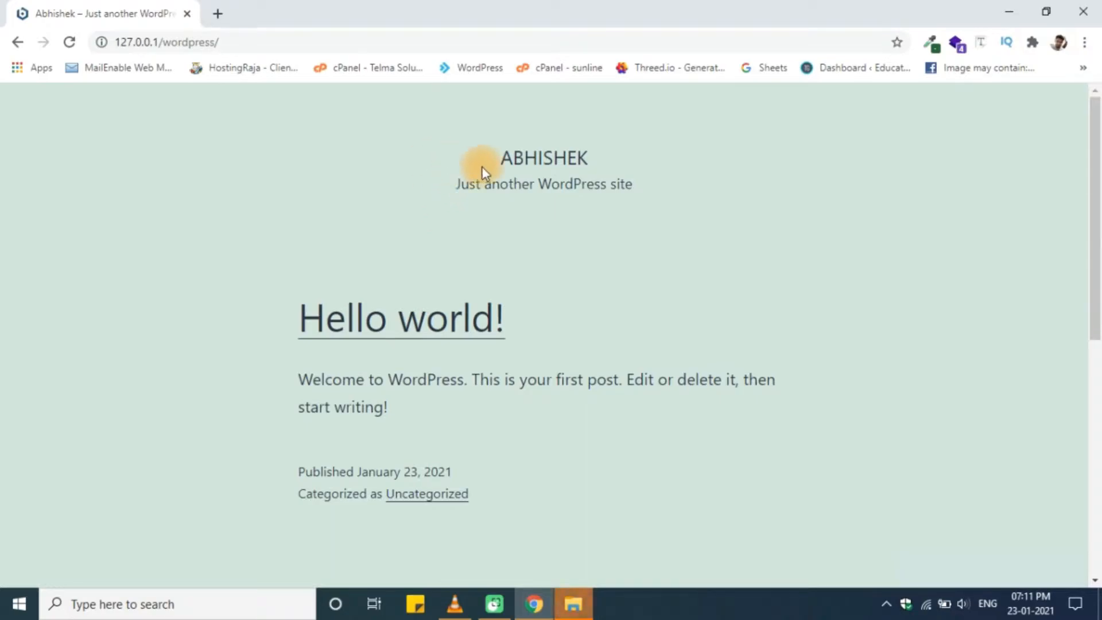
left_click_drag(508, 163, 611, 165)
left_click_drag(457, 190, 631, 189)
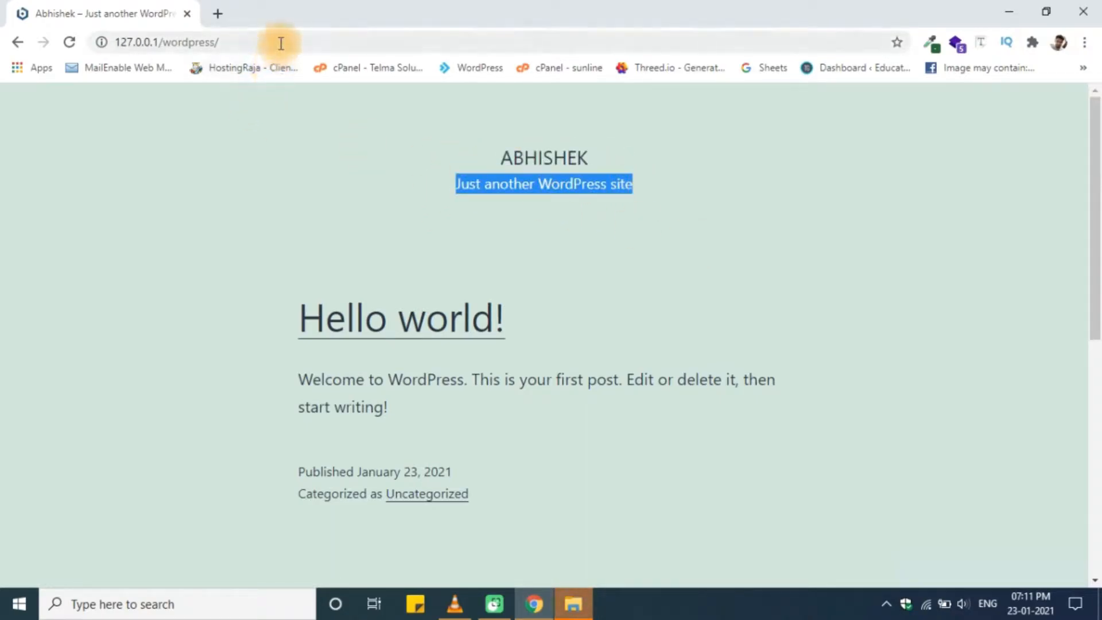
- Go to 127.0.0.1/wordpress/wp-admin and log in with username admin and its password
left_click(298, 40)
left_click(315, 47)
type("wp-admin")
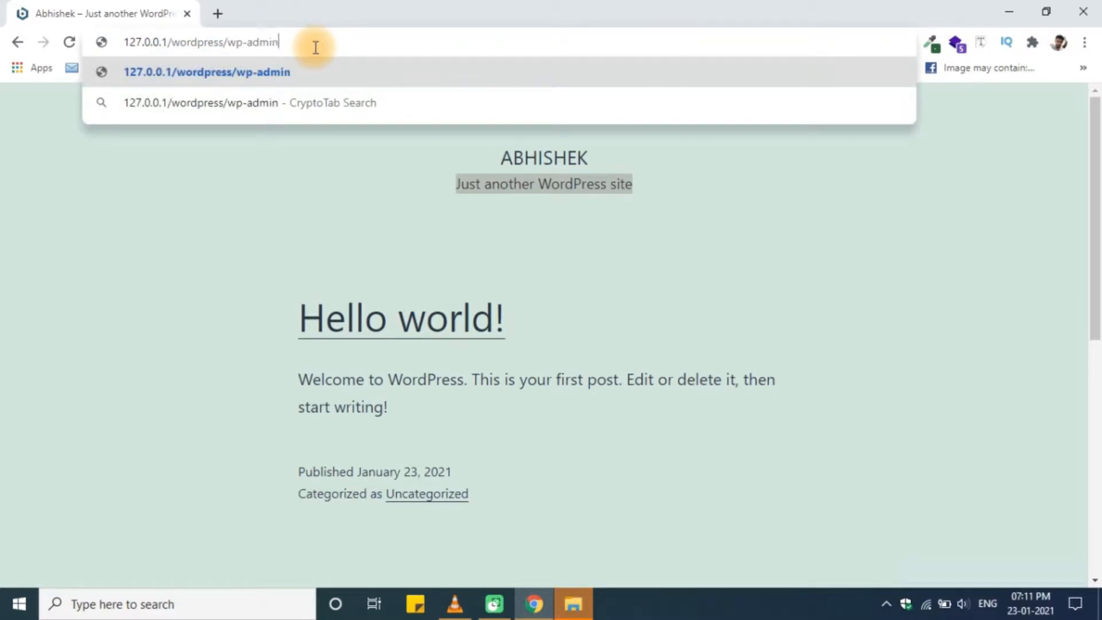
key("Return")
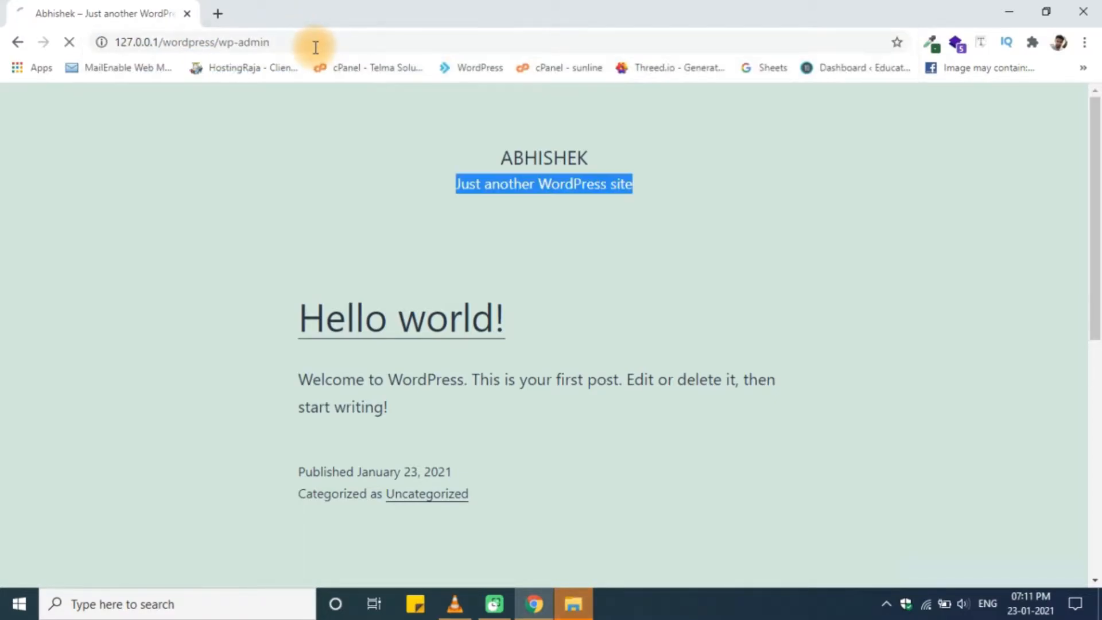
type("a")
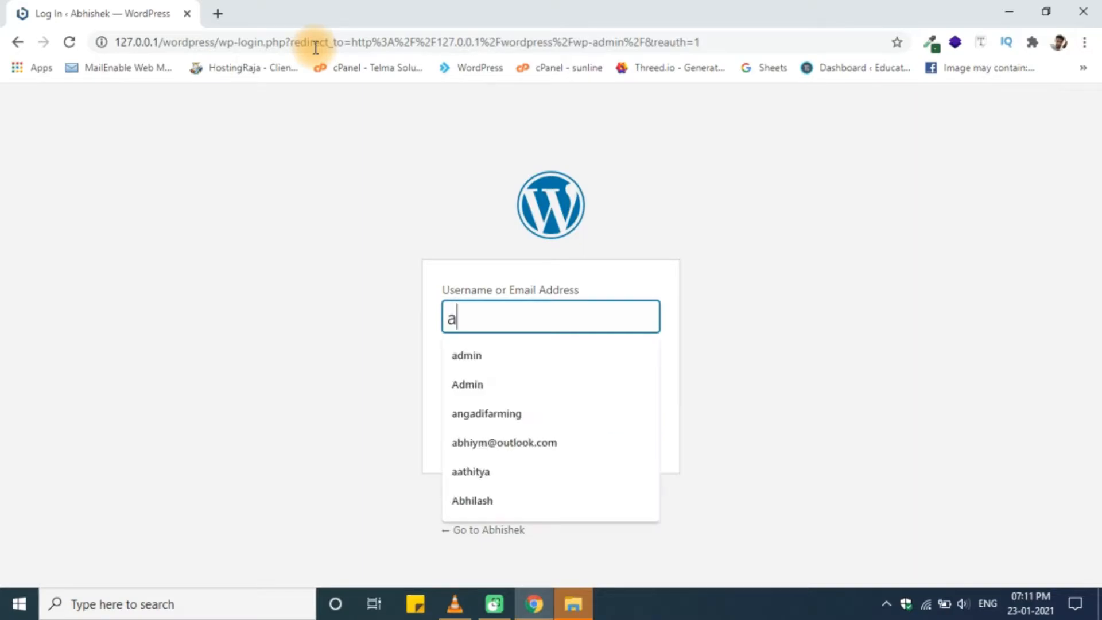
type("dmin")
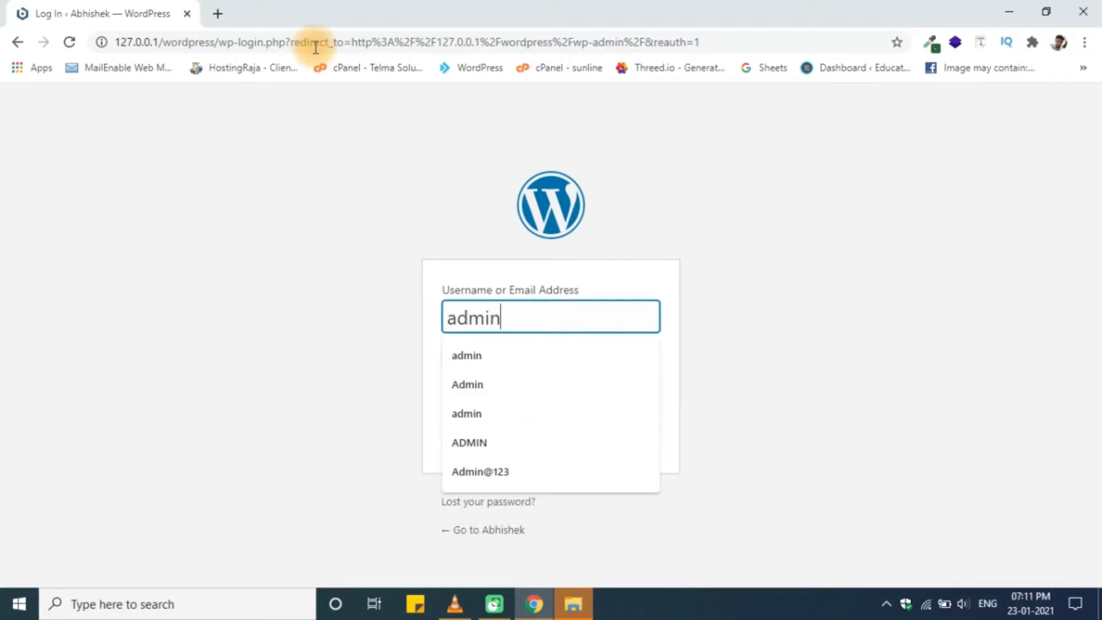
key("Tab")
type("admin")
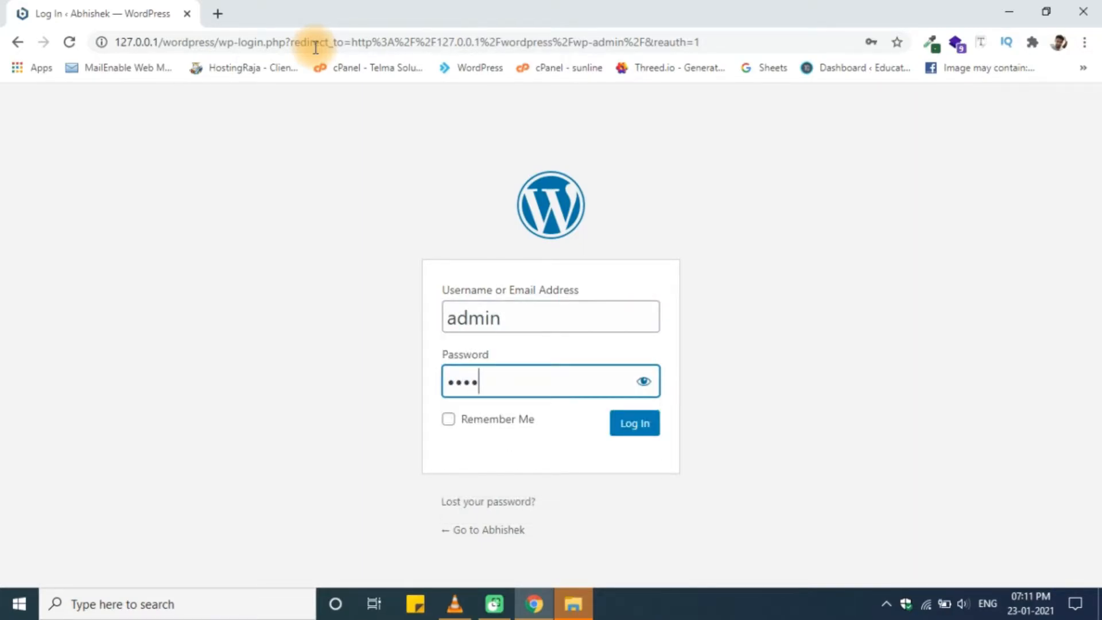
key("Return")
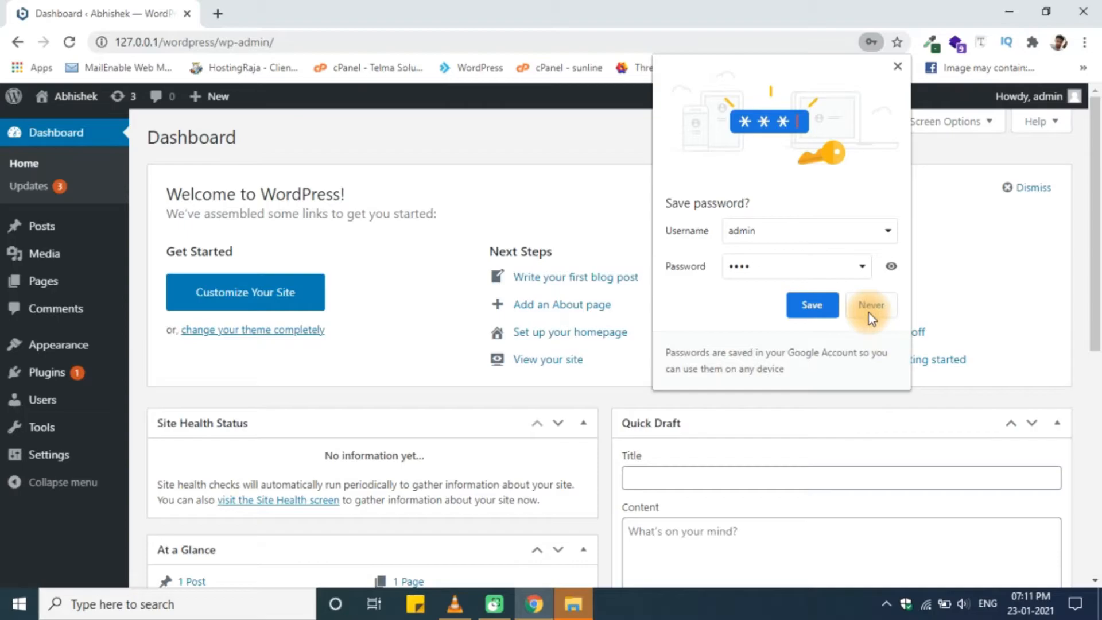
- Decline saving the password, disconnect from Wi-Fi in the tray, and reload the Dashboard
left_click(872, 306)
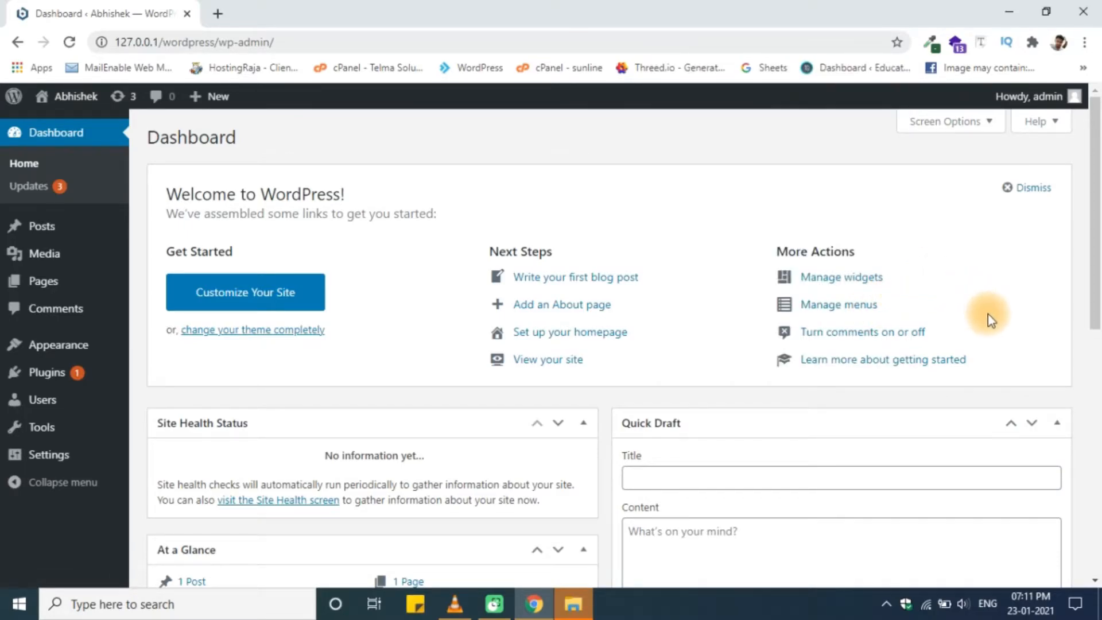
left_click(930, 605)
left_click(1024, 221)
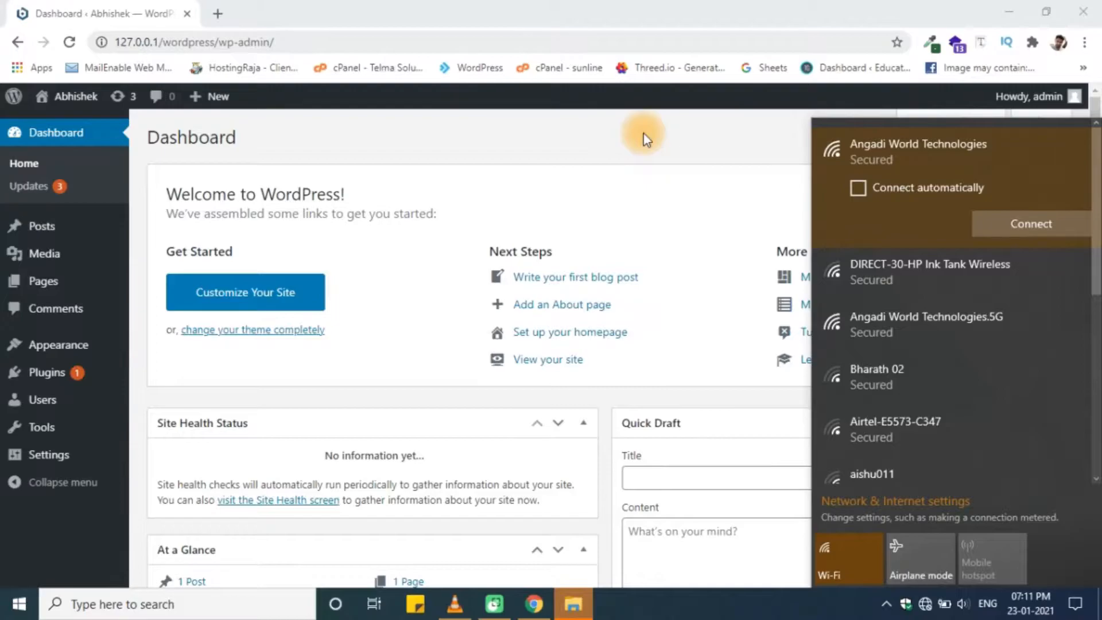
left_click(643, 133)
left_click(75, 44)
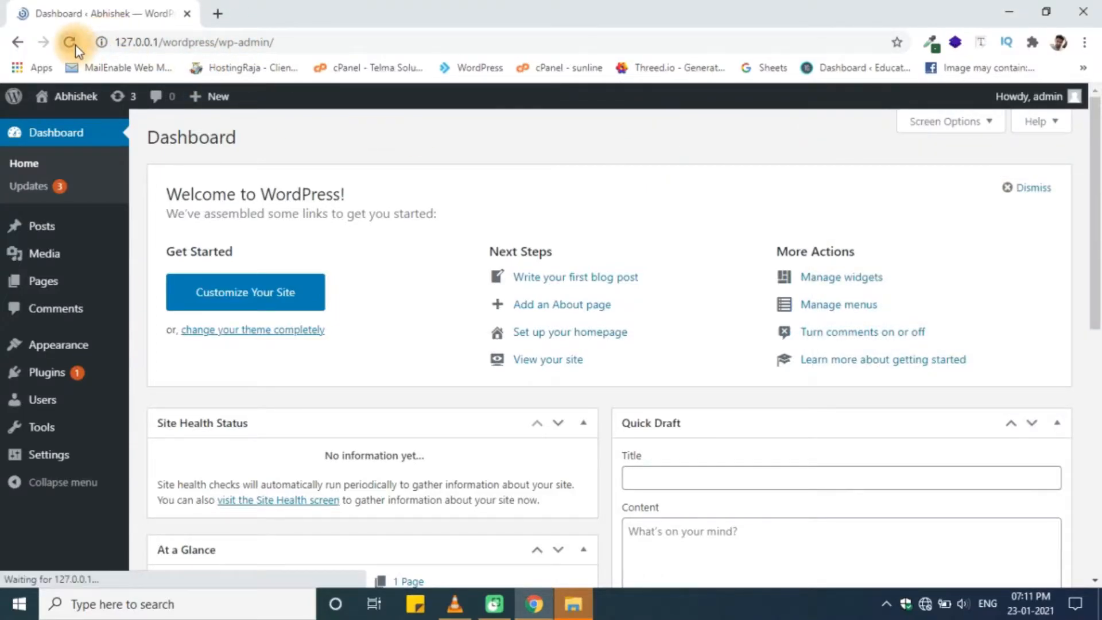
- Look over the installed themes list, then return to the Dashboard
mouse_move(86, 347)
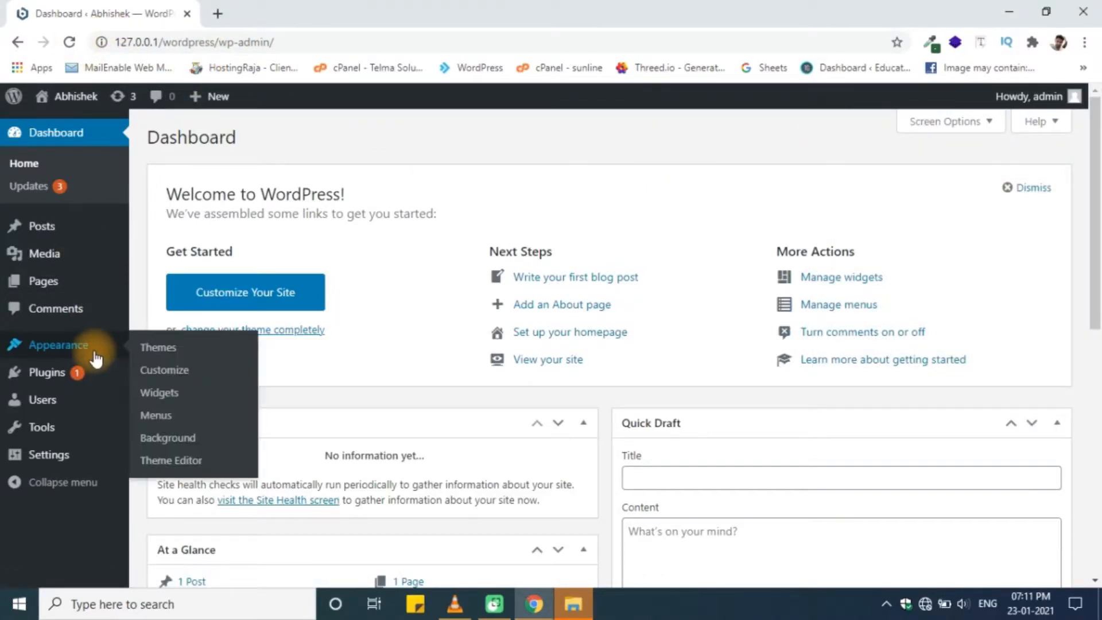
left_click(147, 347)
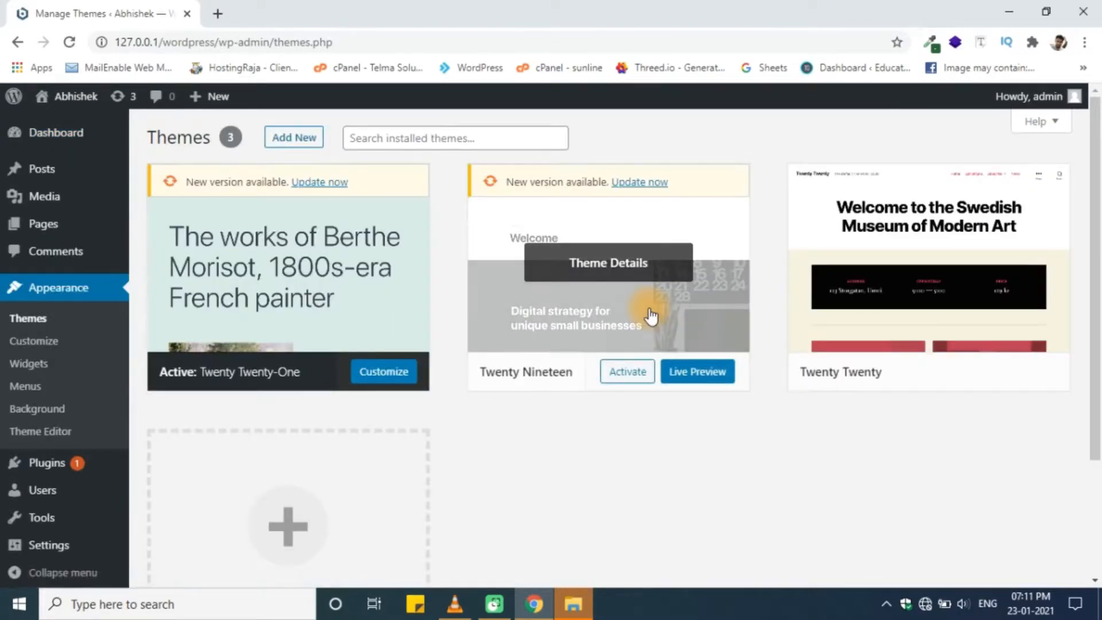
scroll(652, 315, "down", 3)
scroll(652, 315, "up", 3)
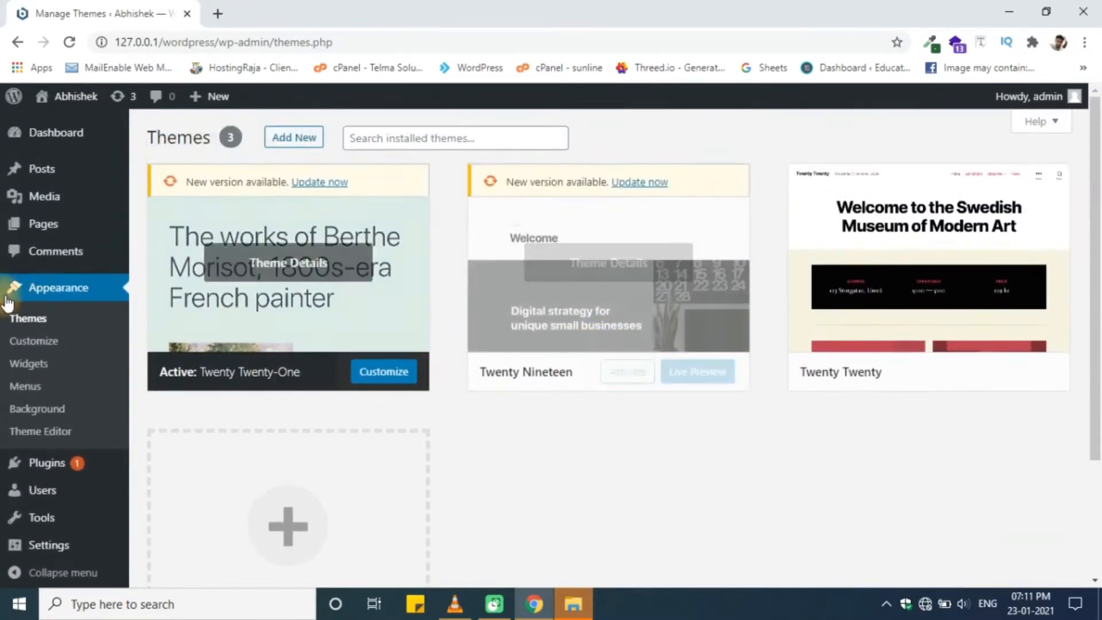
left_click(84, 132)
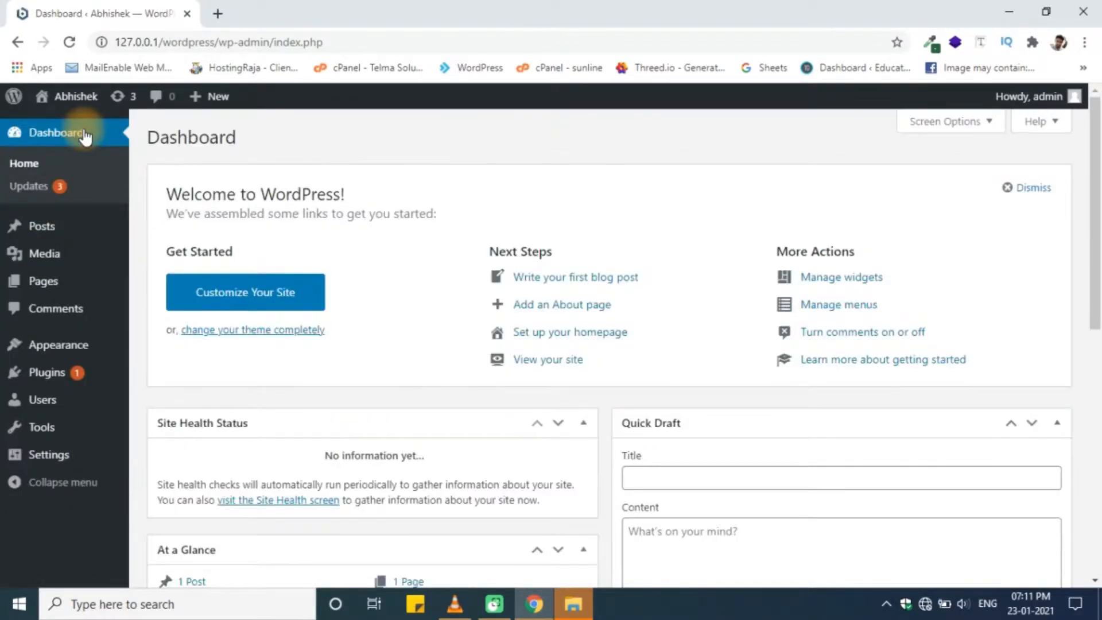
- Dismiss the Welcome panel and collapse Site Health, At a Glance, Activity, Quick Draft, and Events widgets
left_click(1040, 188)
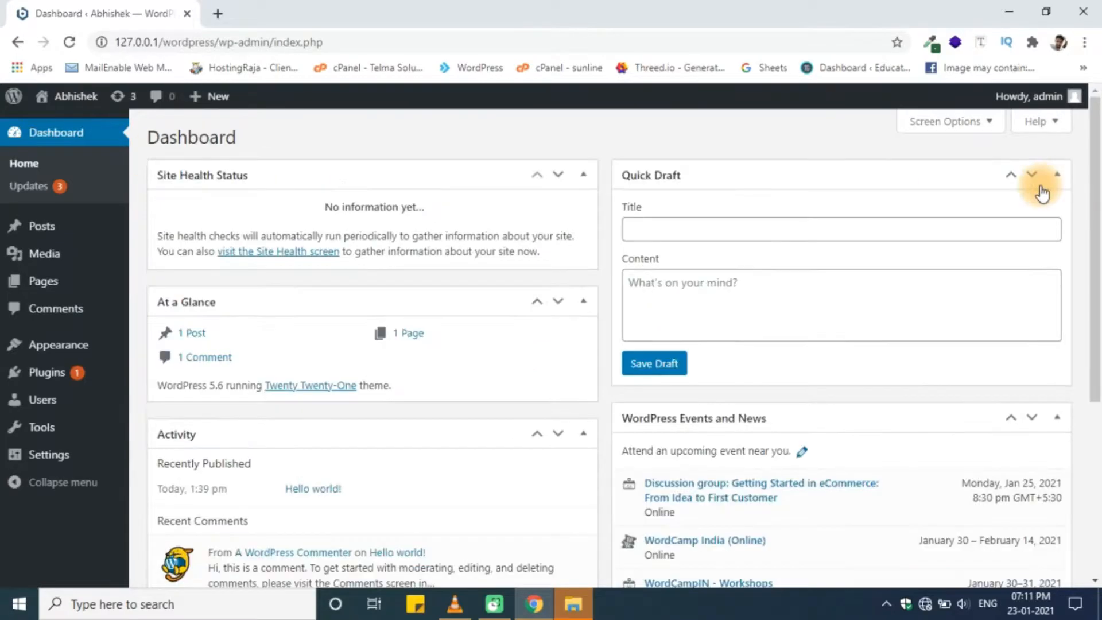
left_click(585, 175)
left_click(583, 222)
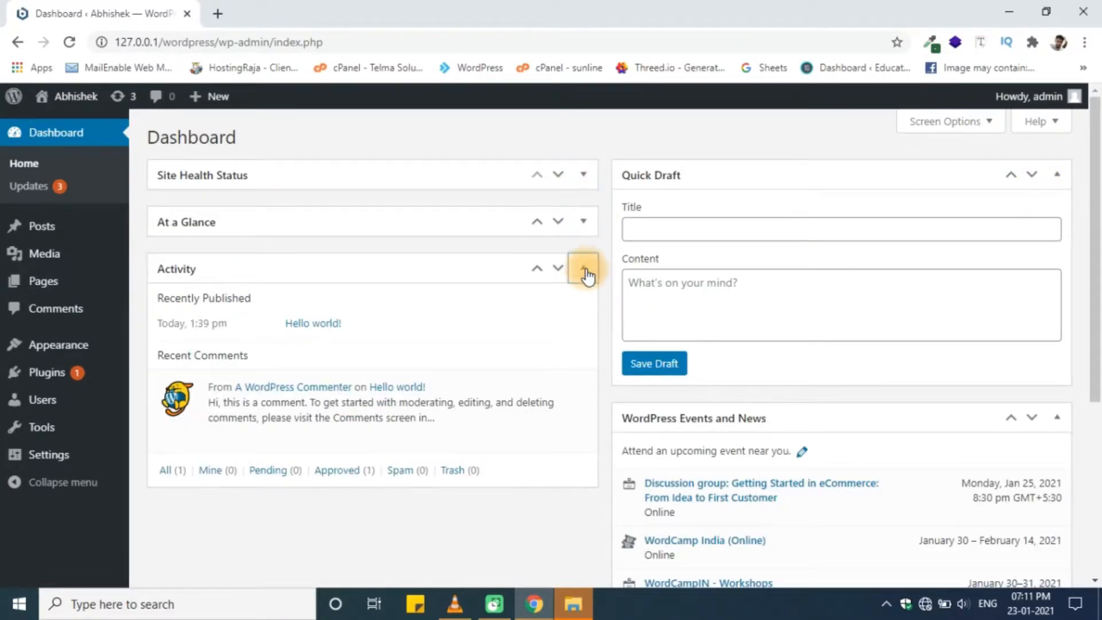
left_click(583, 268)
left_click(1058, 175)
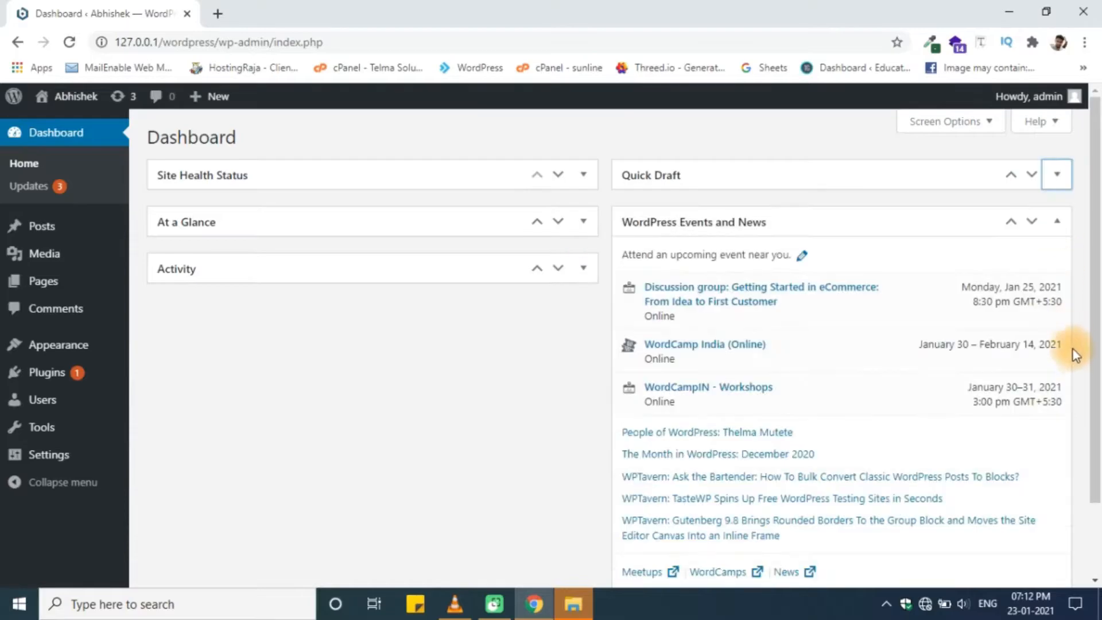
left_click(1057, 220)
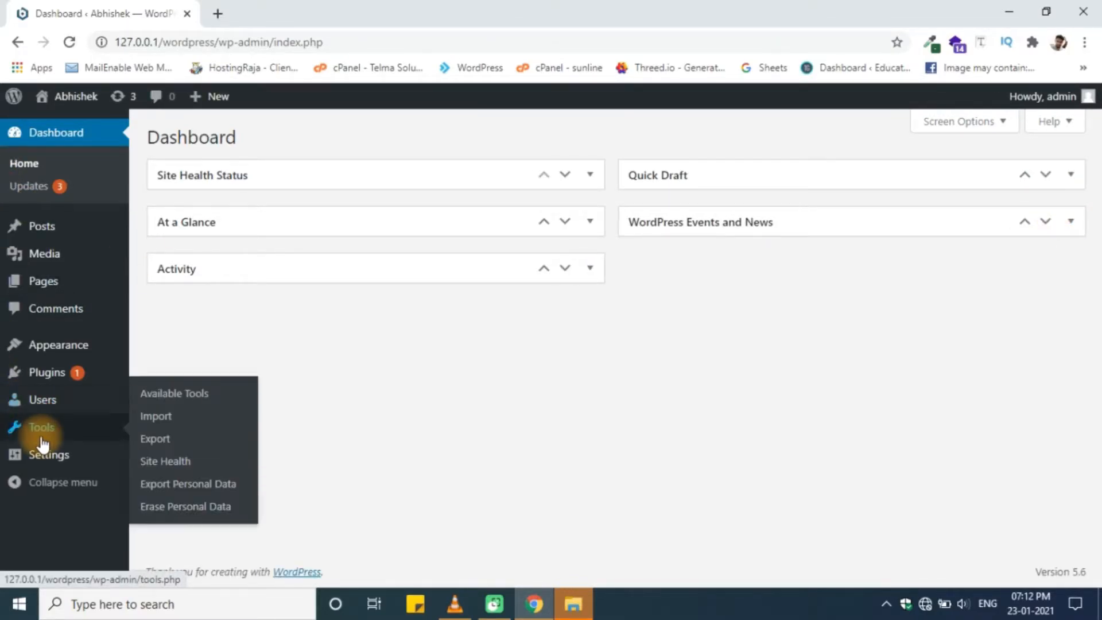
mouse_move(45, 458)
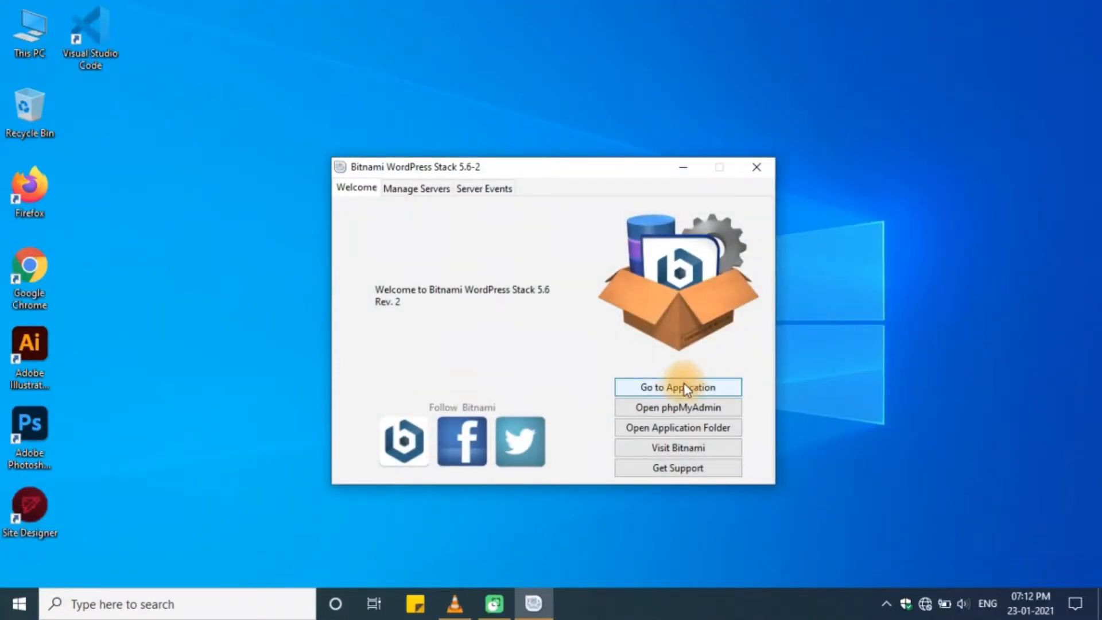
- Open the site front page at localhost/wordpress/ from Bitnami and append wp-admin to the address
left_click(719, 392)
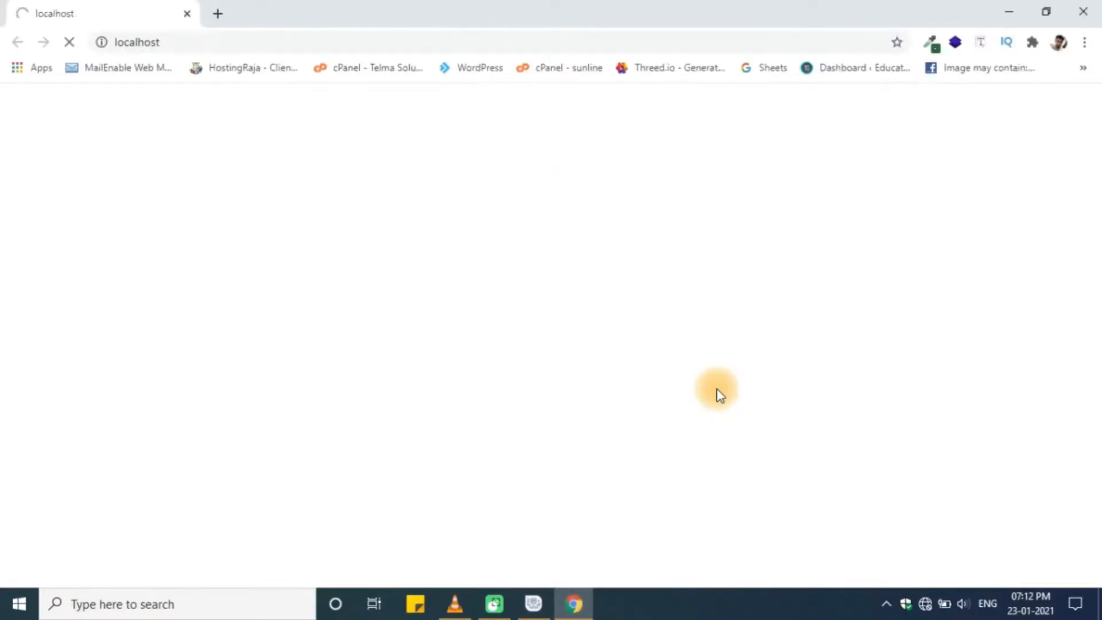
left_click(580, 269)
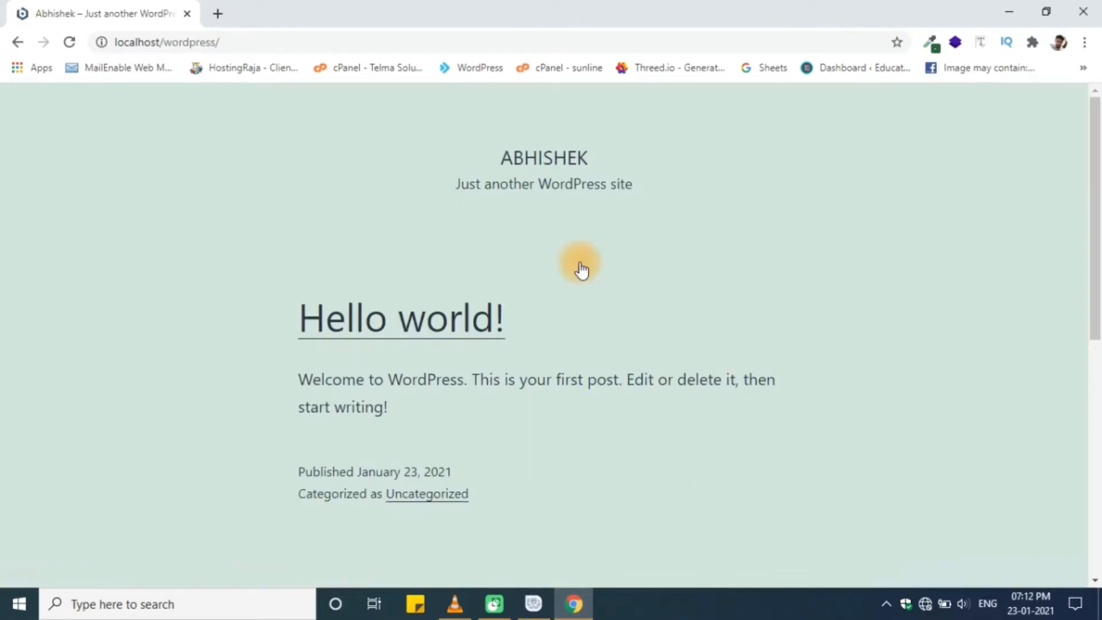
left_click_drag(222, 42, 105, 37)
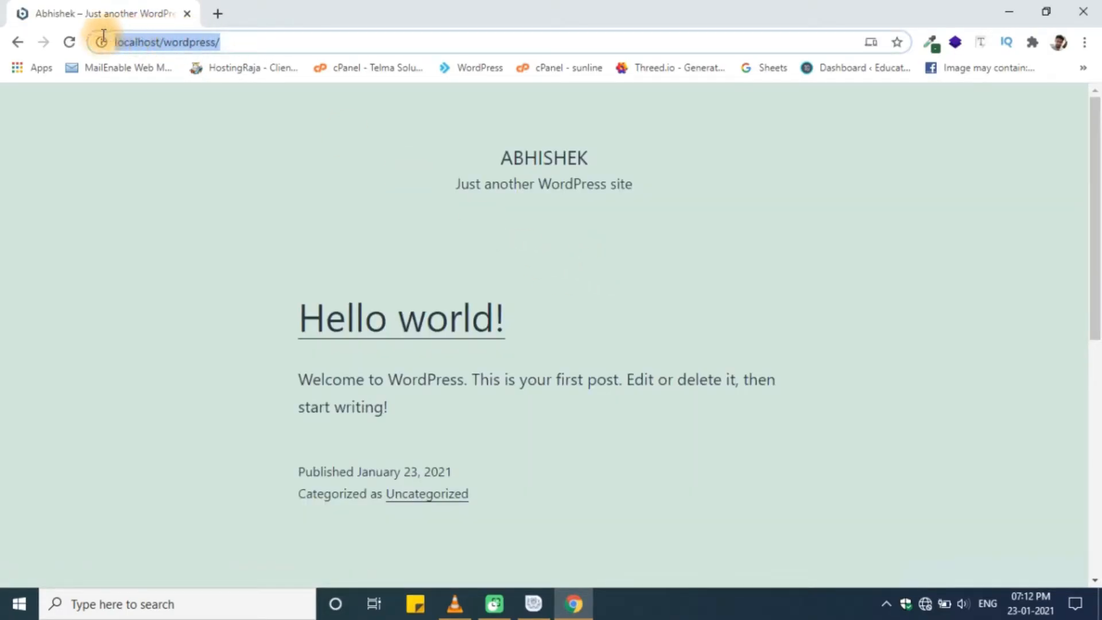
left_click(106, 159)
left_click(257, 41)
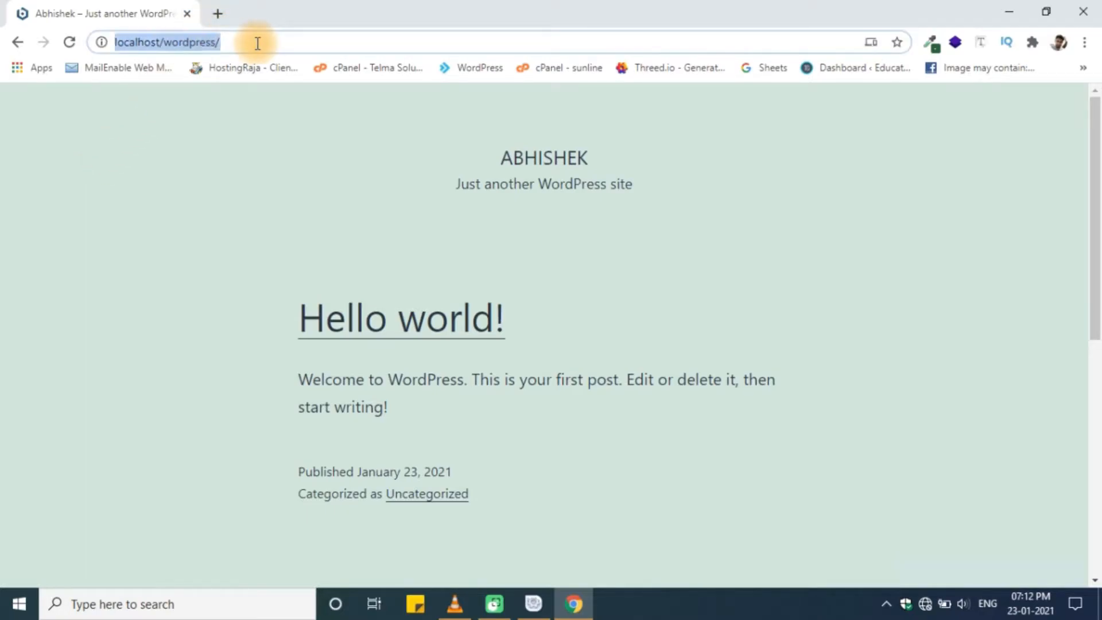
left_click(280, 44)
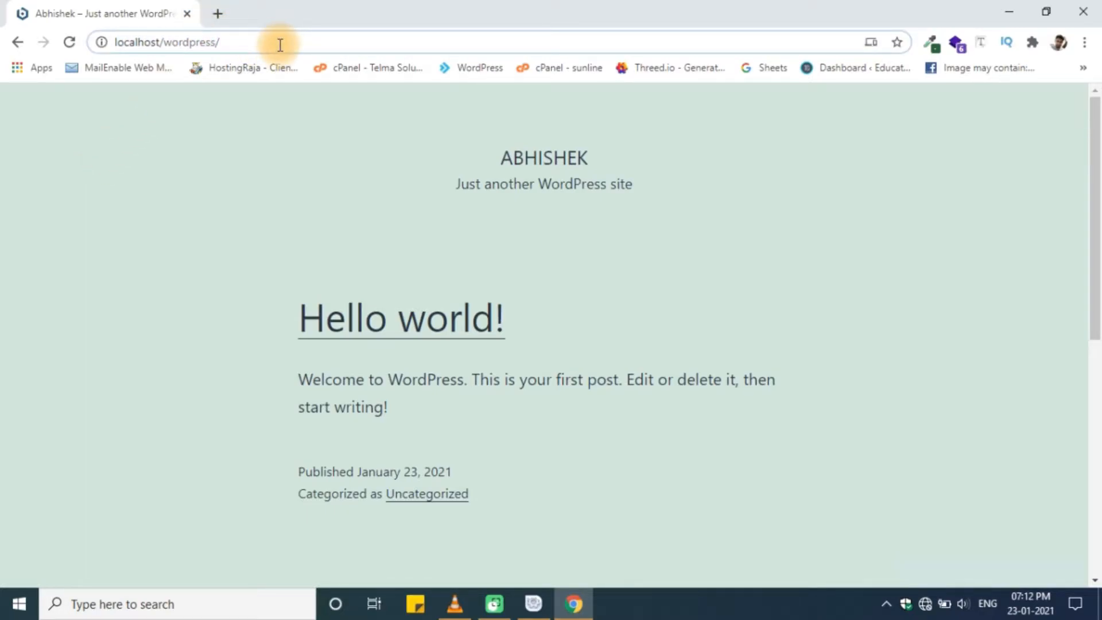
type("wp-admin")
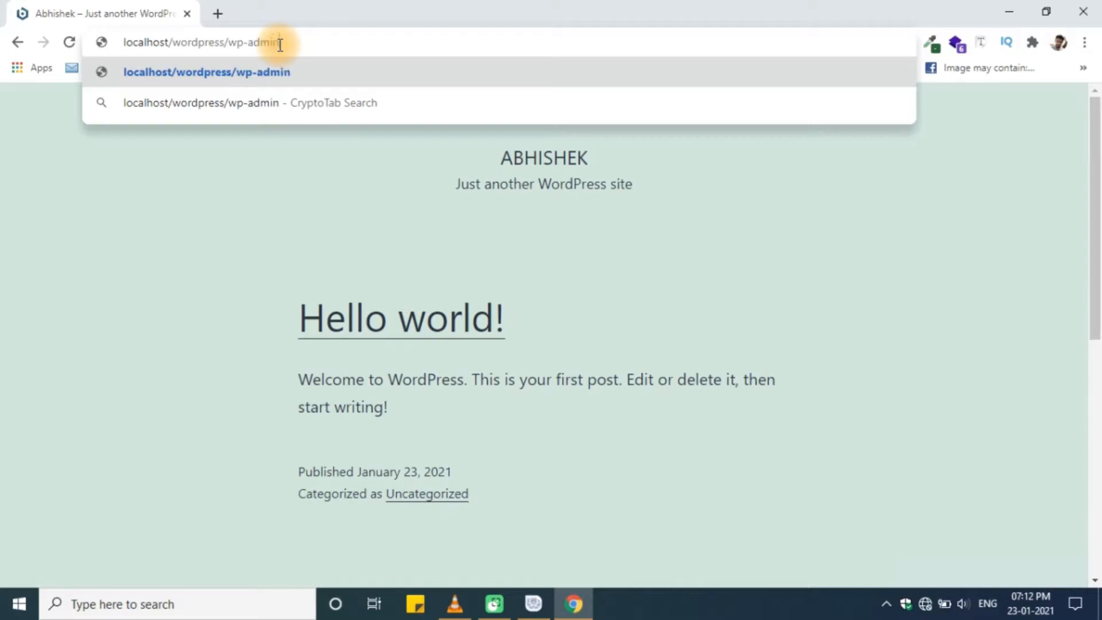
- Log in at wp-admin with the admin username and the account password
key("Return")
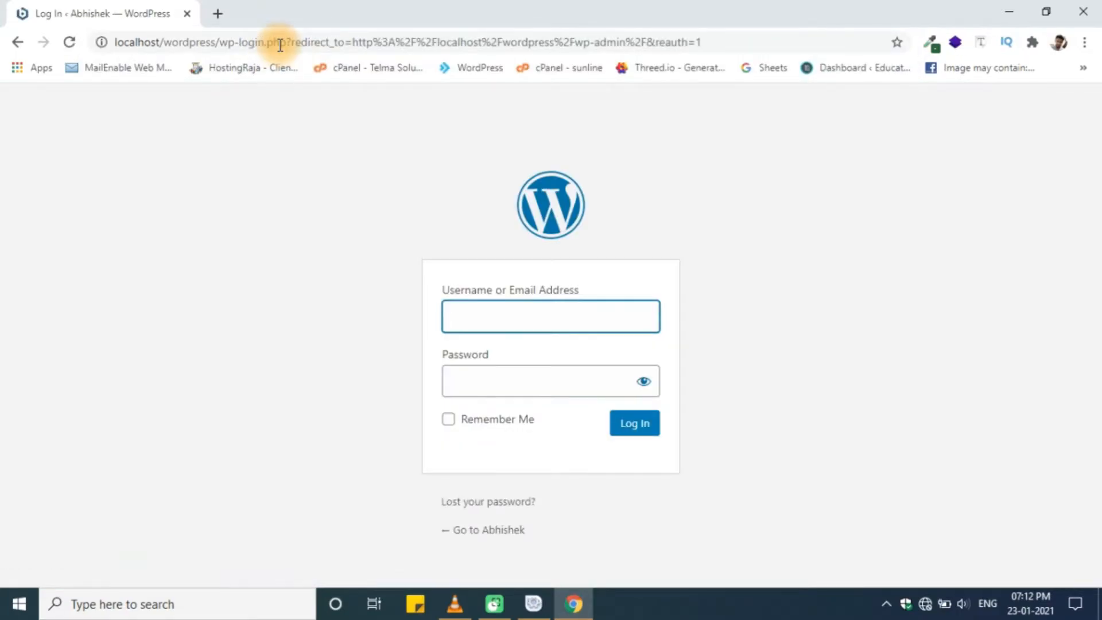
type("admin")
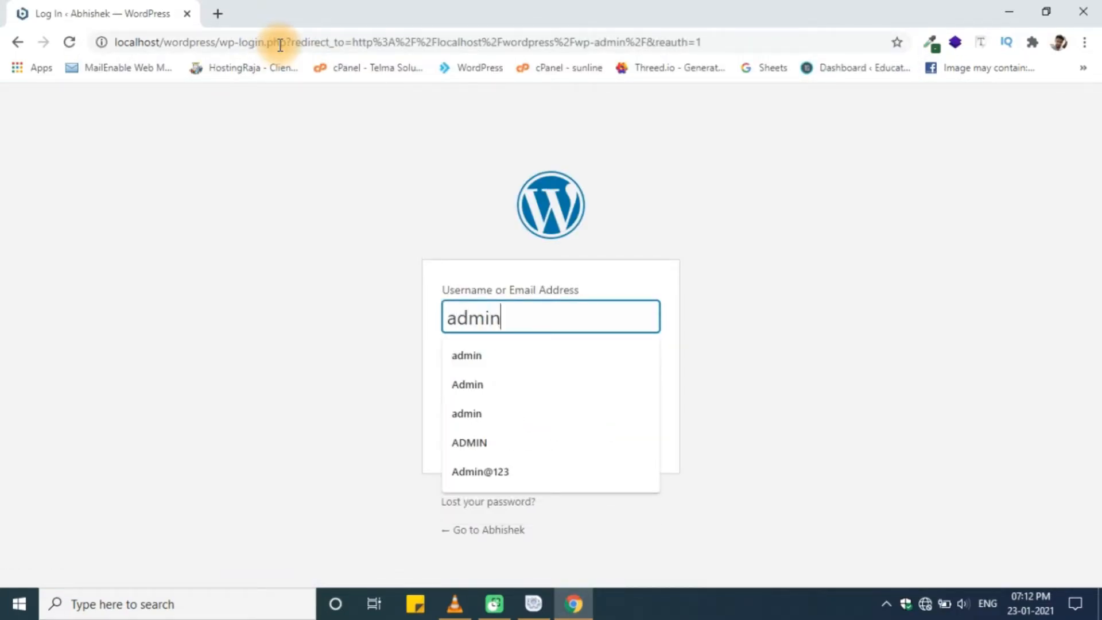
key("Tab")
key("Tab")
key("Tab")
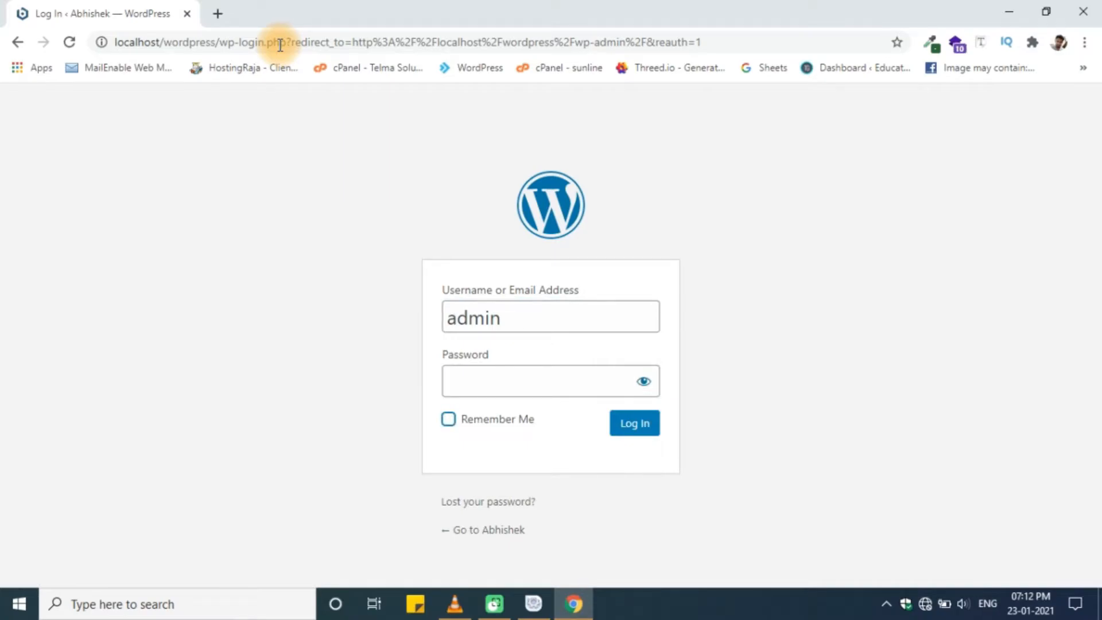
left_click(506, 375)
type("1234")
key("Return")
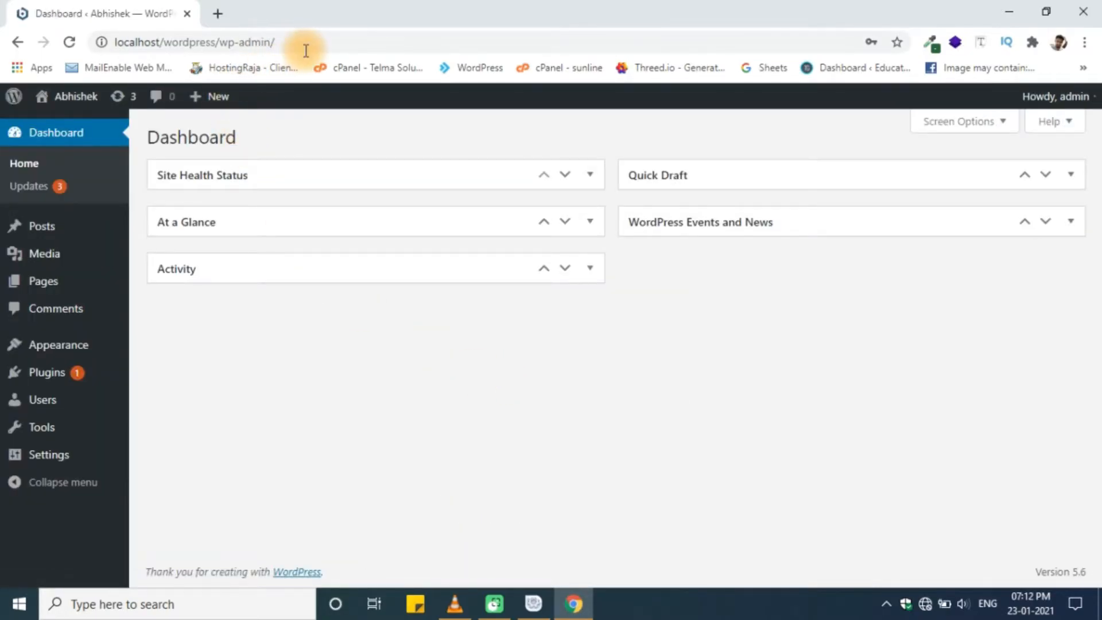
- Inspect the localhost/wordpress/wp-admin/ address, leaving it unchanged
left_click(194, 36)
mouse_move(117, 44)
left_mouse_down()
mouse_move(161, 43)
mouse_move(126, 43)
left_mouse_up()
triple_click(130, 43)
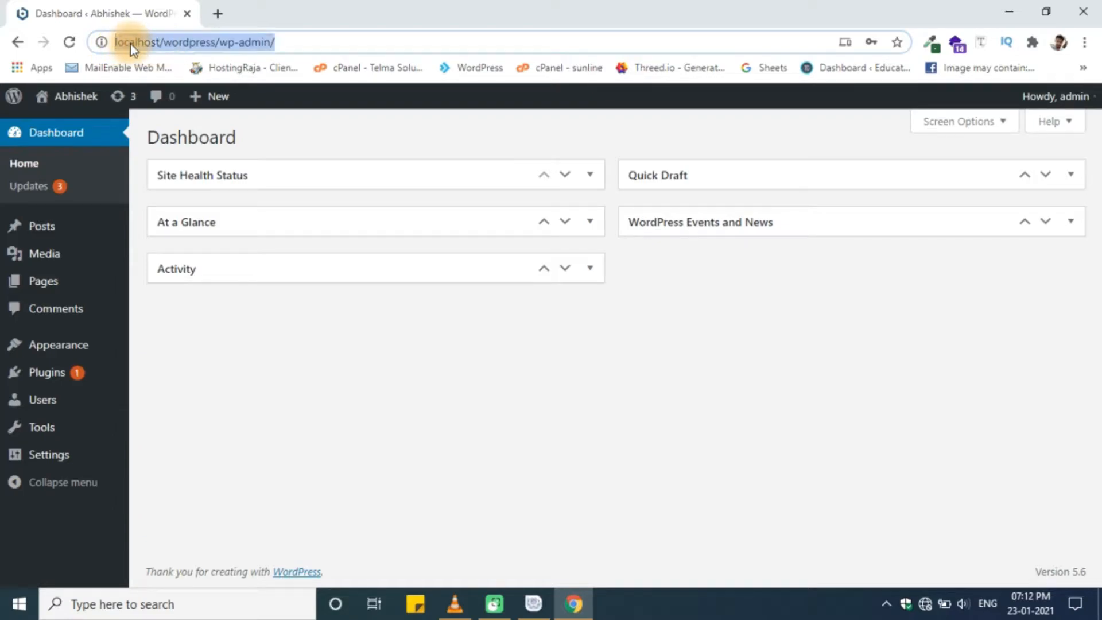
left_click(362, 415)
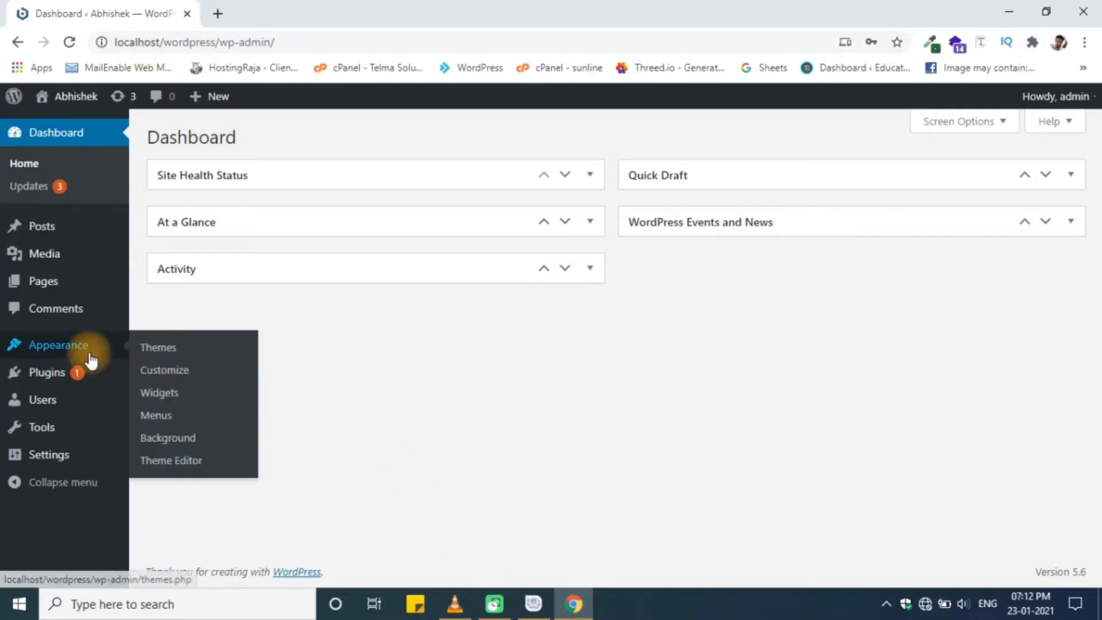
- Open Themes, reconnect Wi-Fi to the Angadi World Technologies network, and start adding a new theme
left_click(151, 349)
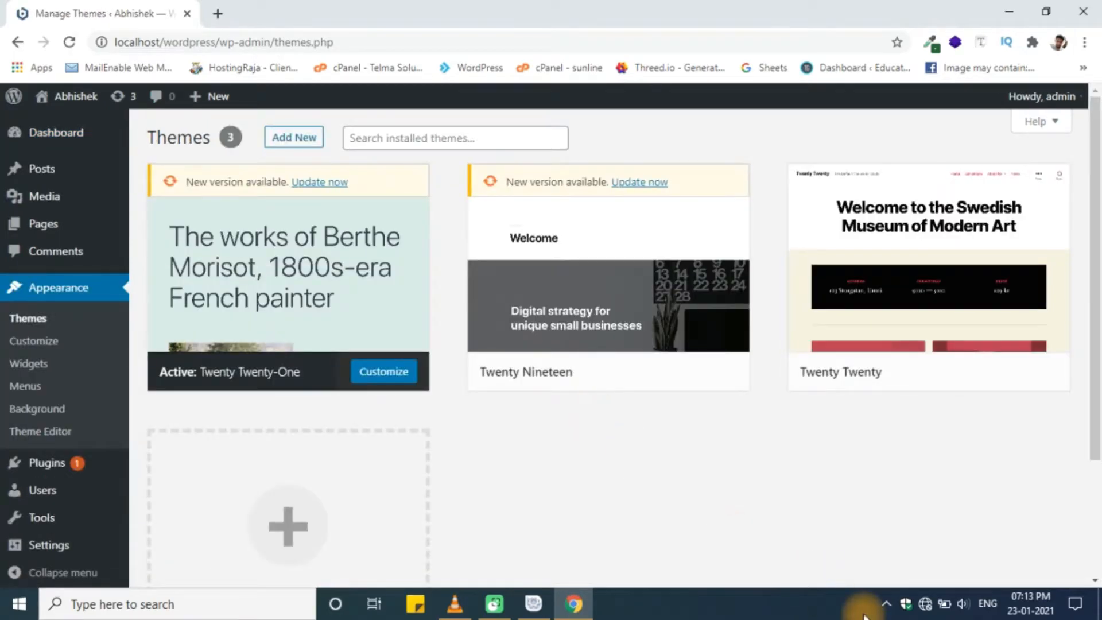
left_click(928, 608)
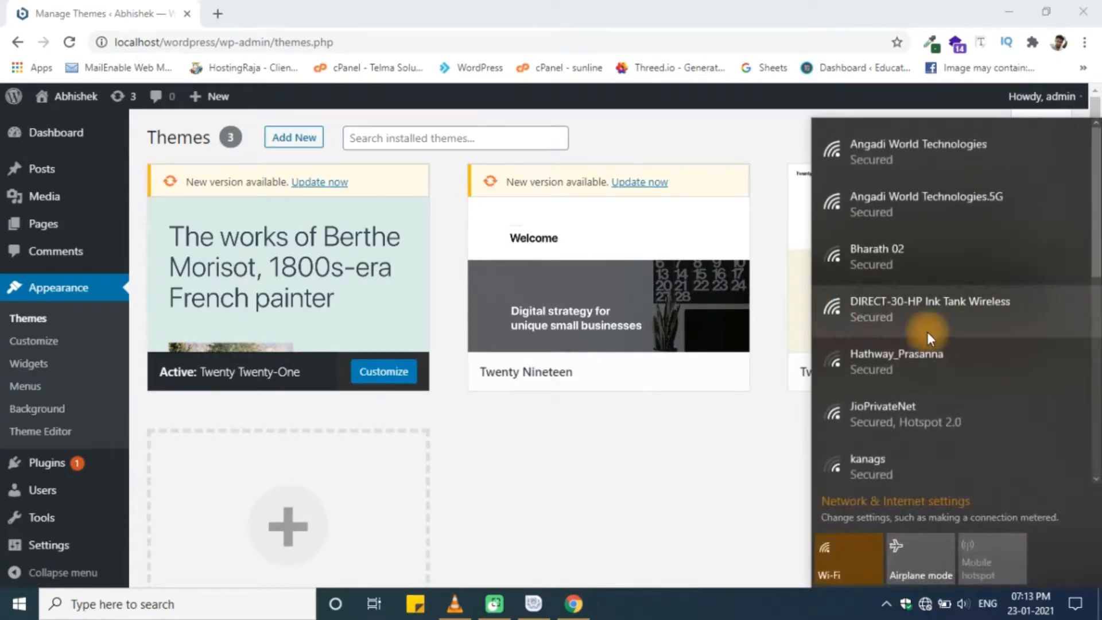
left_click(962, 151)
left_click(1020, 223)
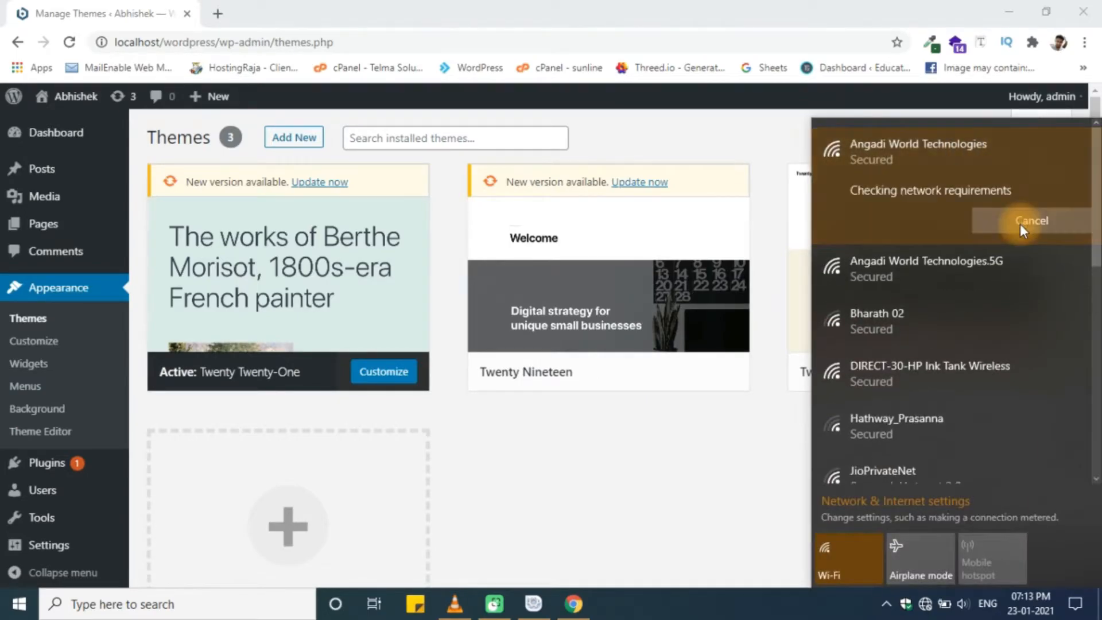
left_click(746, 456)
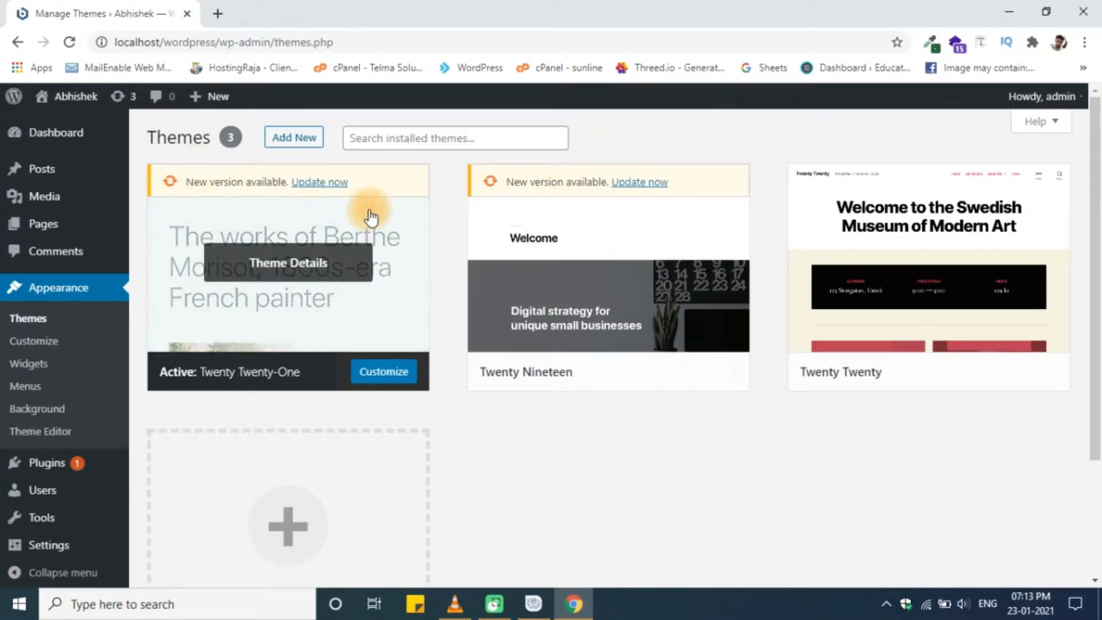
left_click(303, 148)
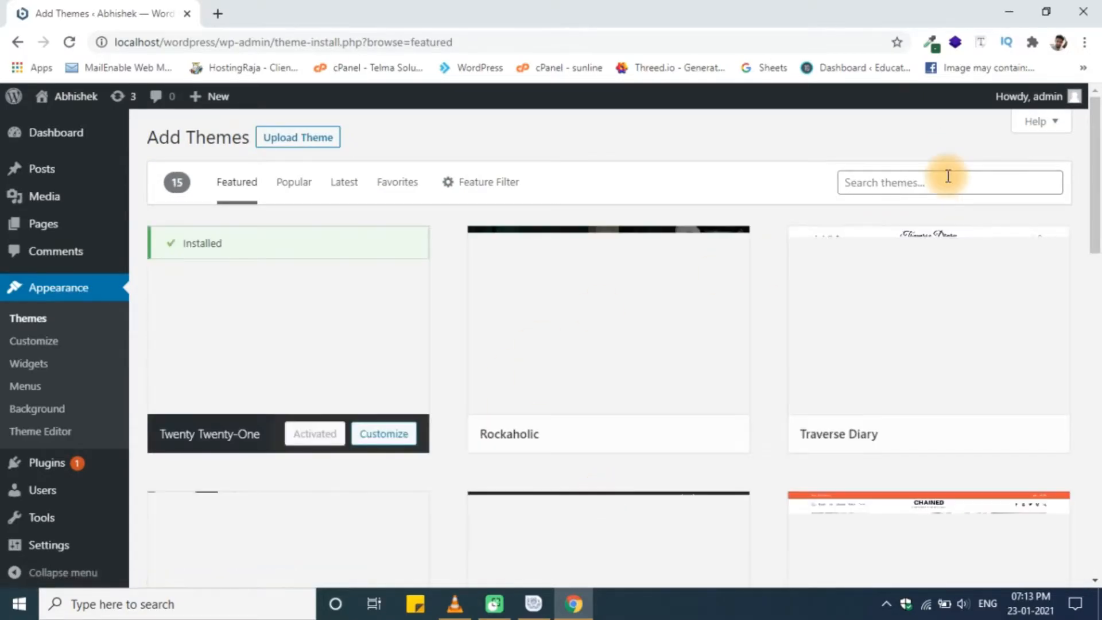
- Search the theme directory for astra and install Astra from its Details & Preview
left_click(948, 176)
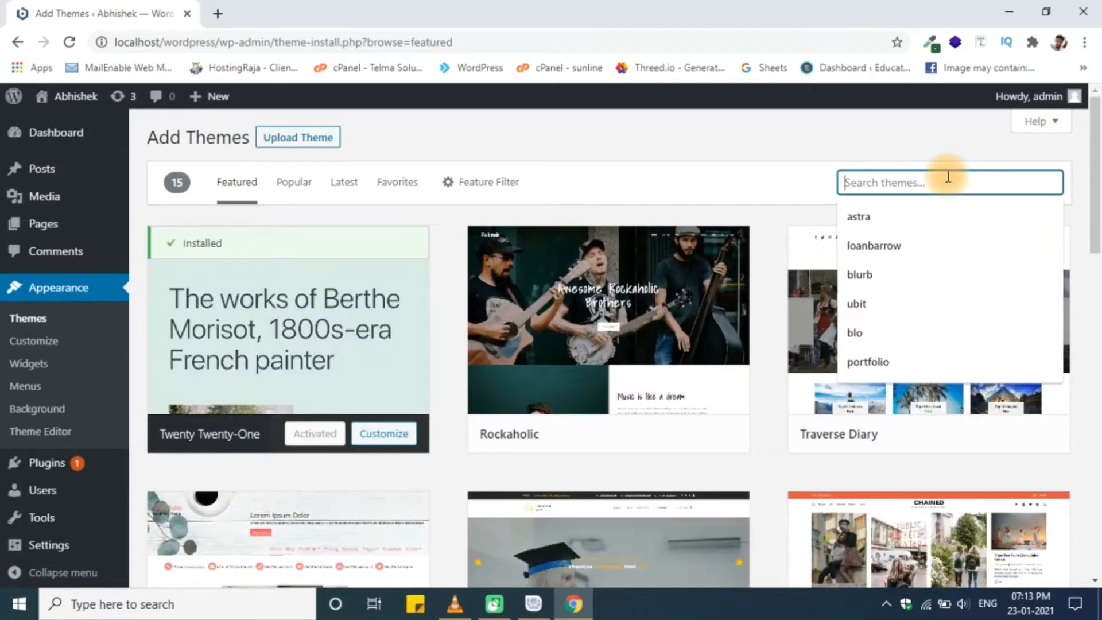
left_click(937, 216)
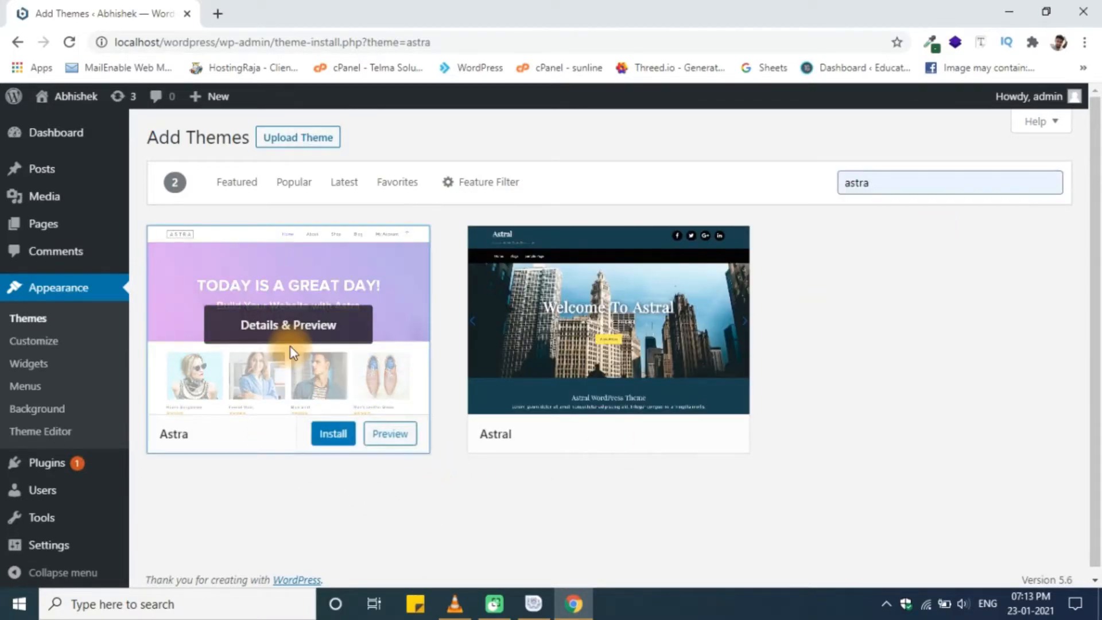
left_click(290, 347)
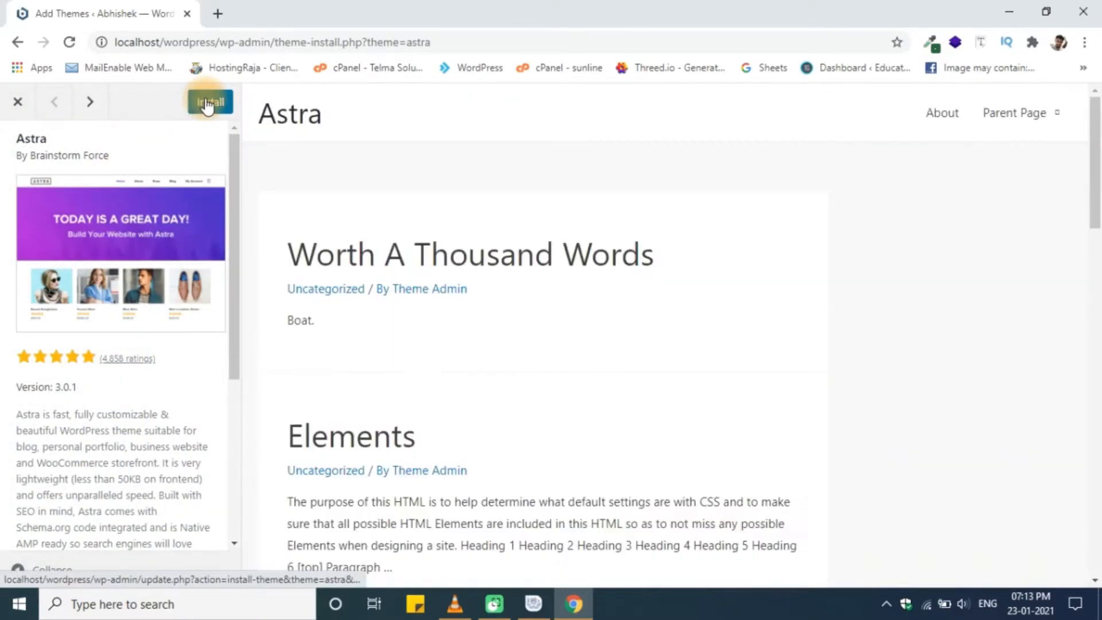
left_click(208, 103)
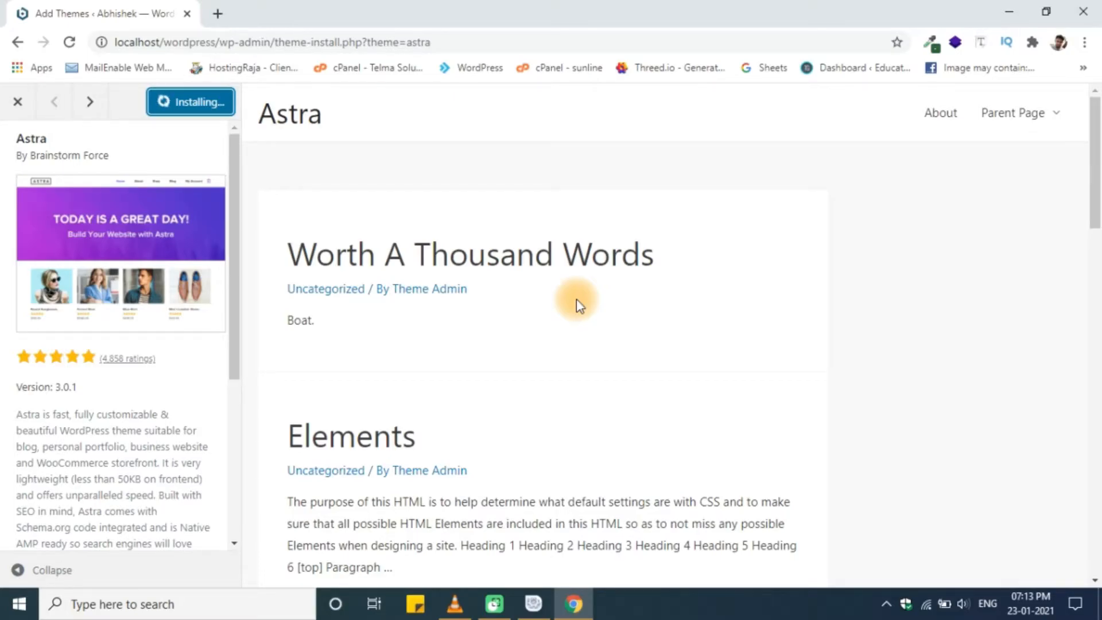
- Browse the Astra 3.0.1 preview while it installs, then close it
scroll(576, 298, "down", 20)
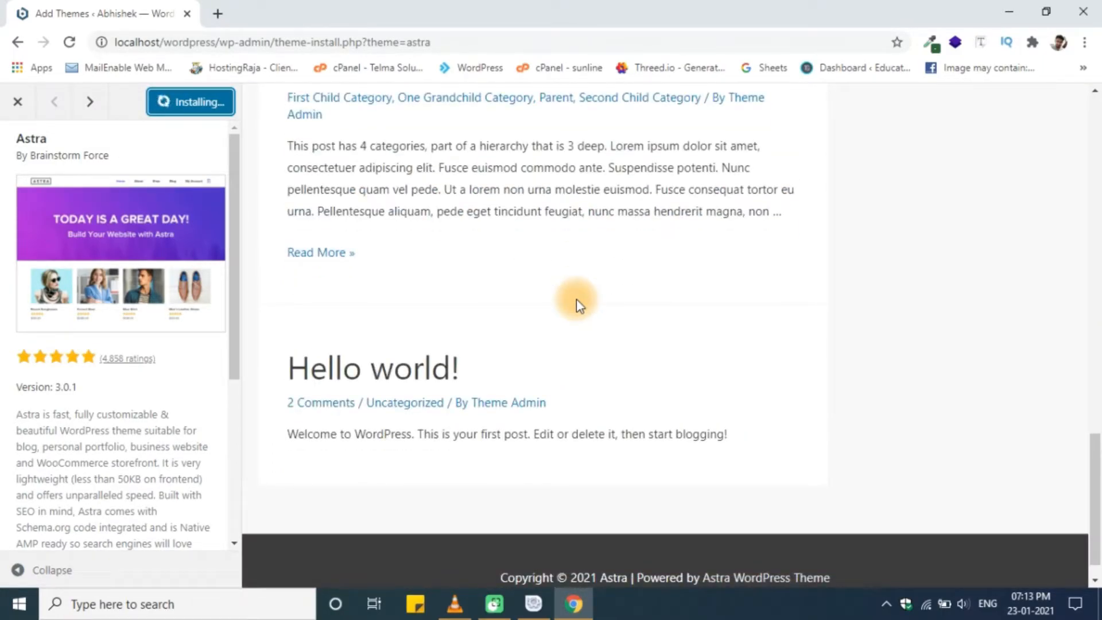
scroll(576, 299, "down", 1)
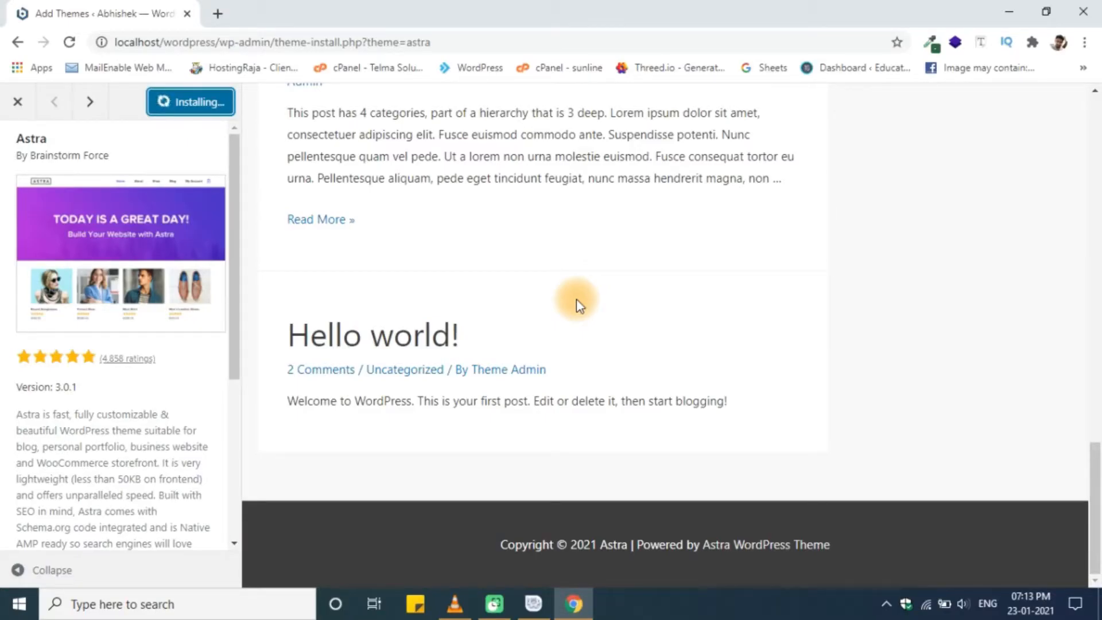
scroll(576, 299, "up", 20)
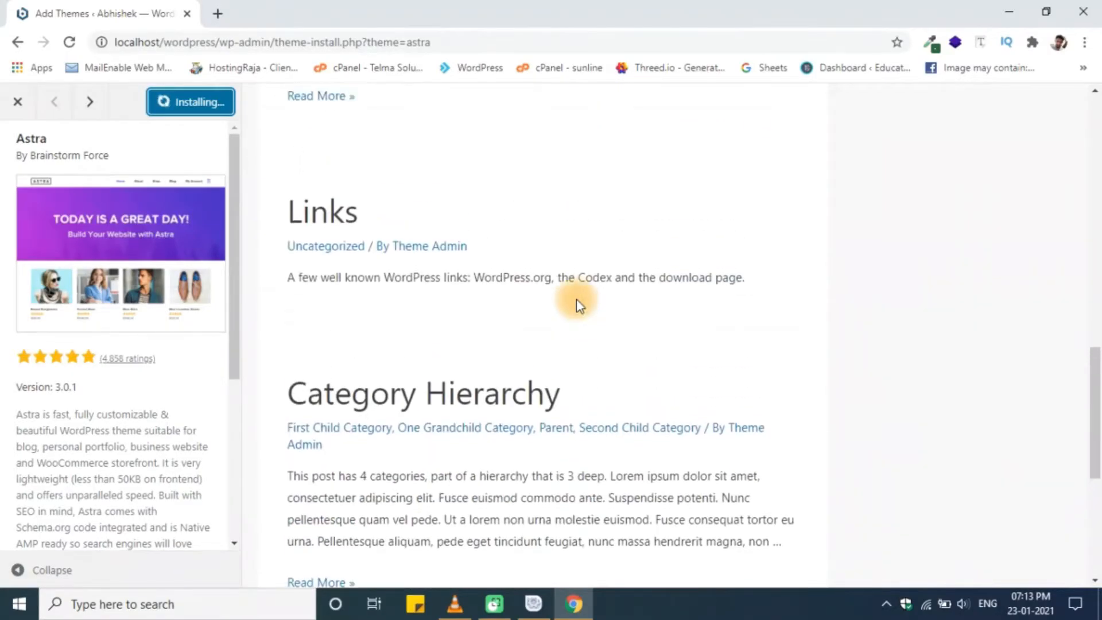
scroll(576, 299, "up", 1)
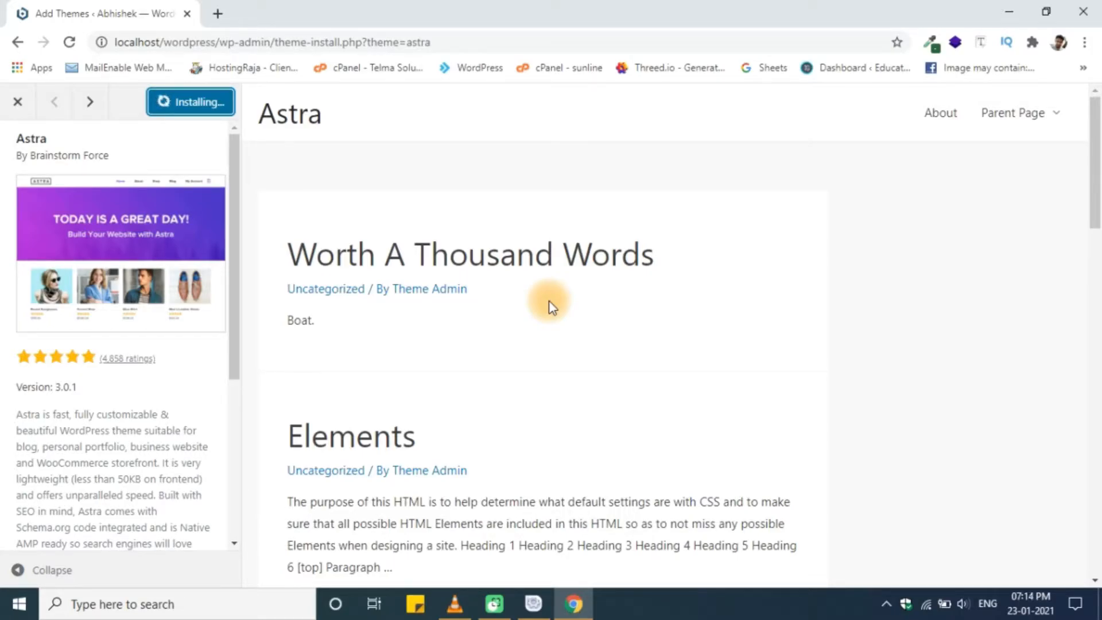
left_click(18, 109)
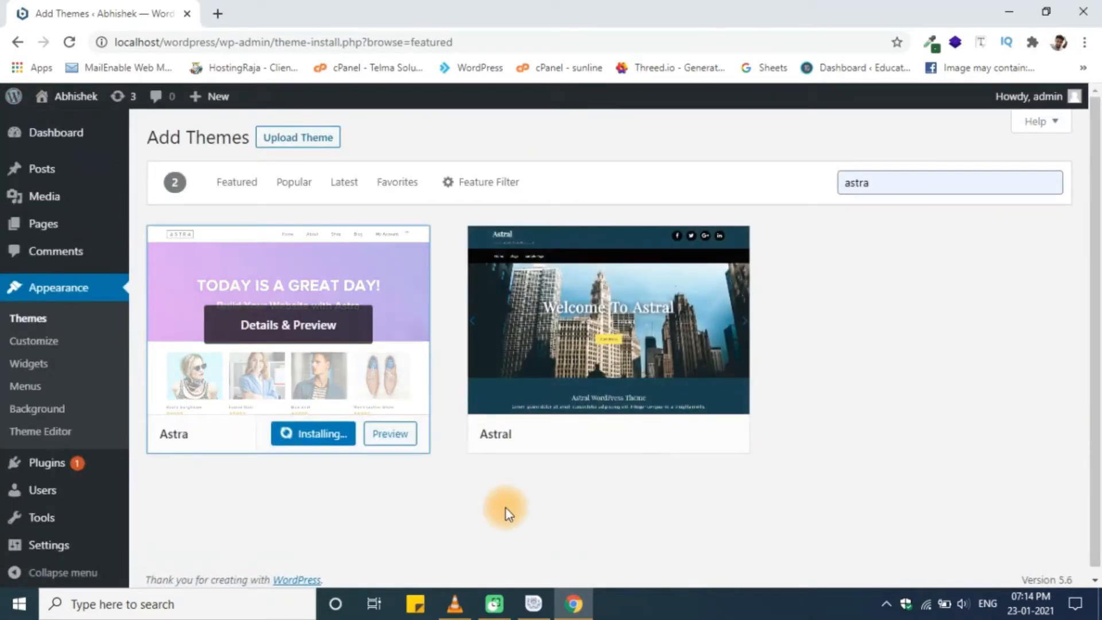
- Reopen the Astra preview and retry its installation, reloading the theme list
scroll(505, 508, "down", 1)
scroll(505, 508, "up", 1)
scroll(505, 509, "down", 1)
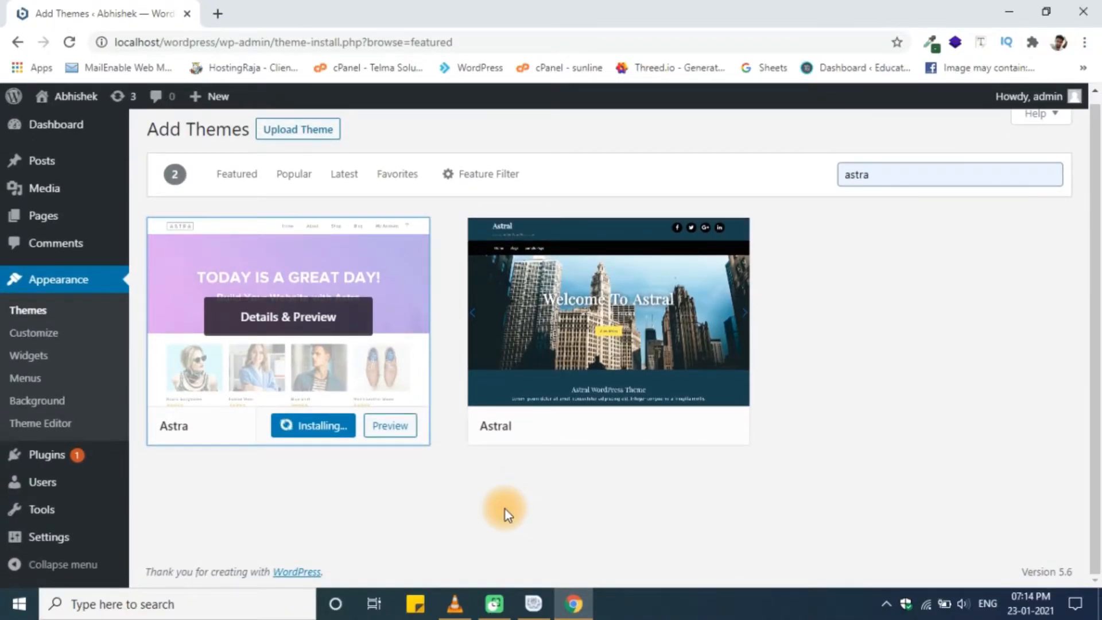
scroll(505, 508, "up", 1)
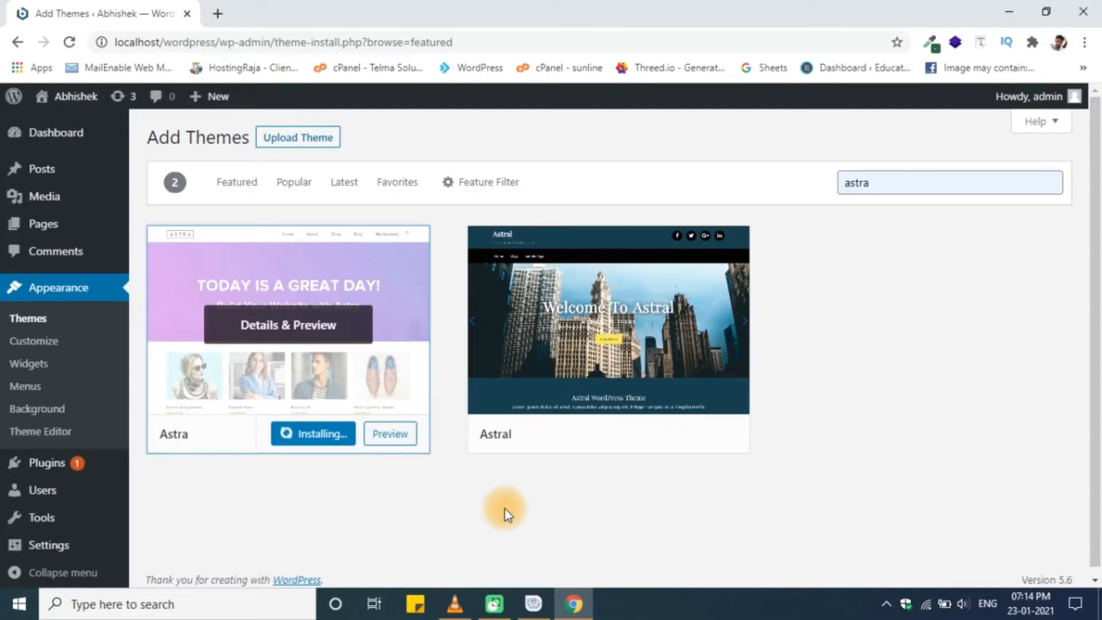
left_click(320, 372)
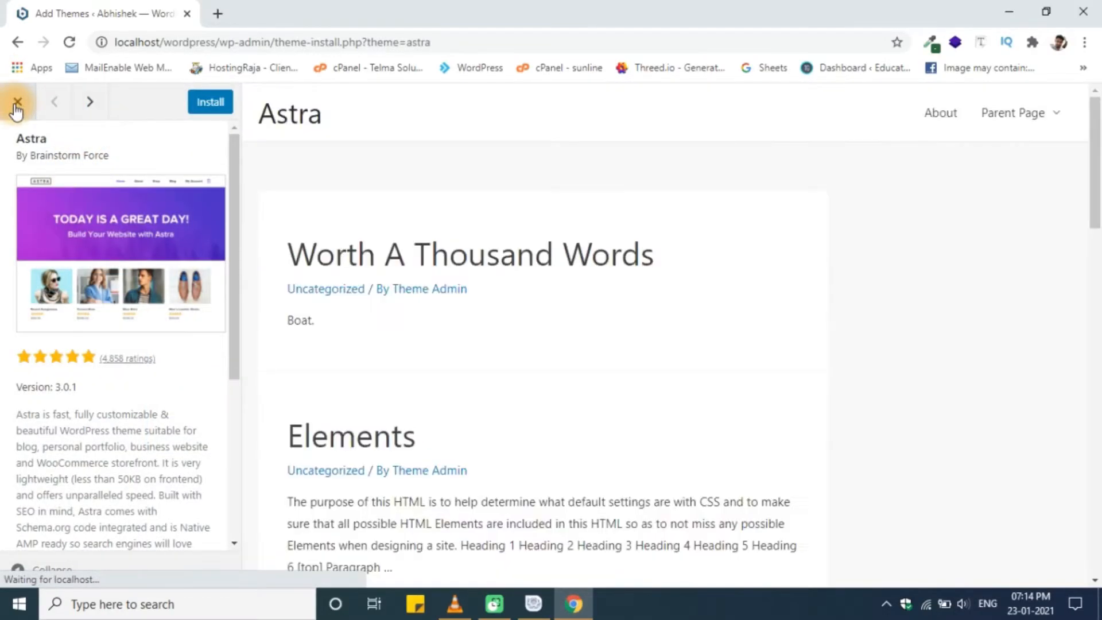
left_click(15, 106)
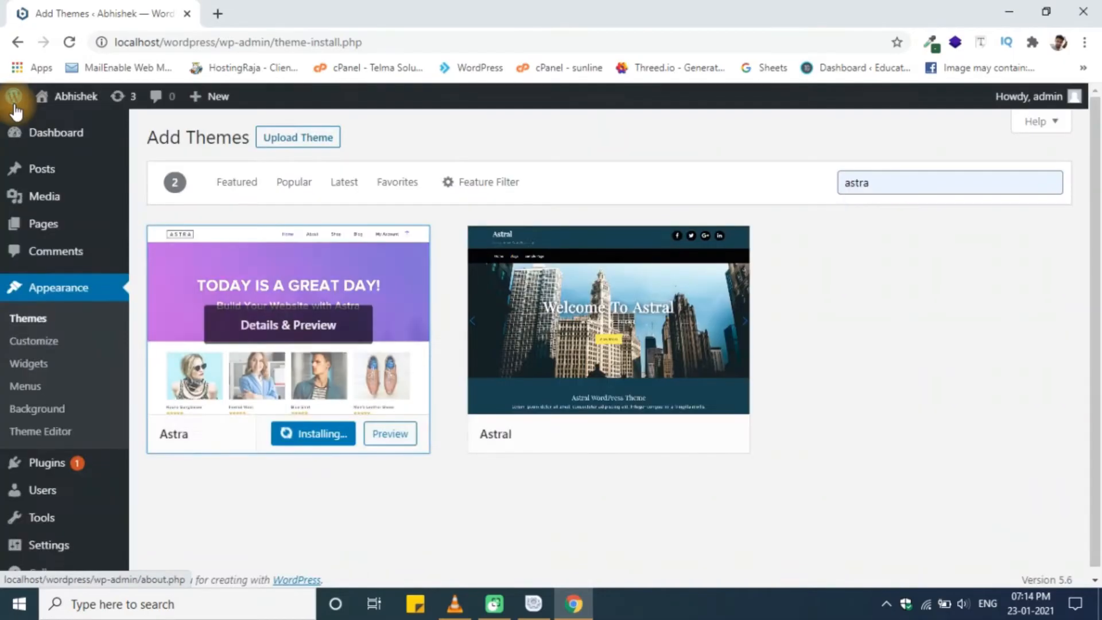
left_click(290, 340)
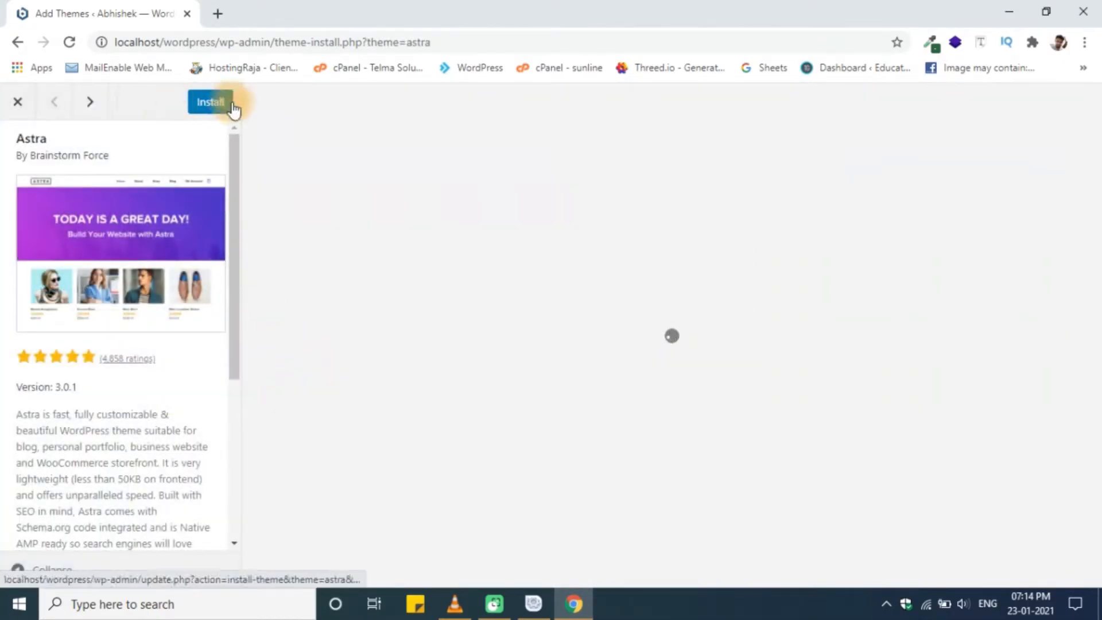
left_click(213, 102)
left_click(31, 107)
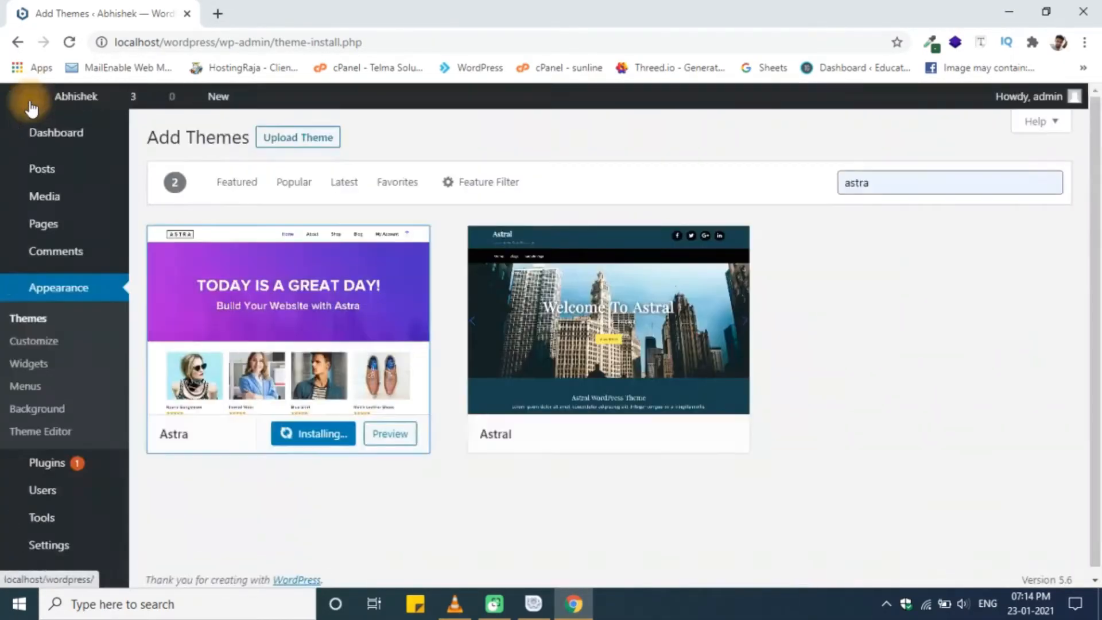
- Install Astra from its preview and activate it, choosing Leave on the browser prompt
left_click(322, 344)
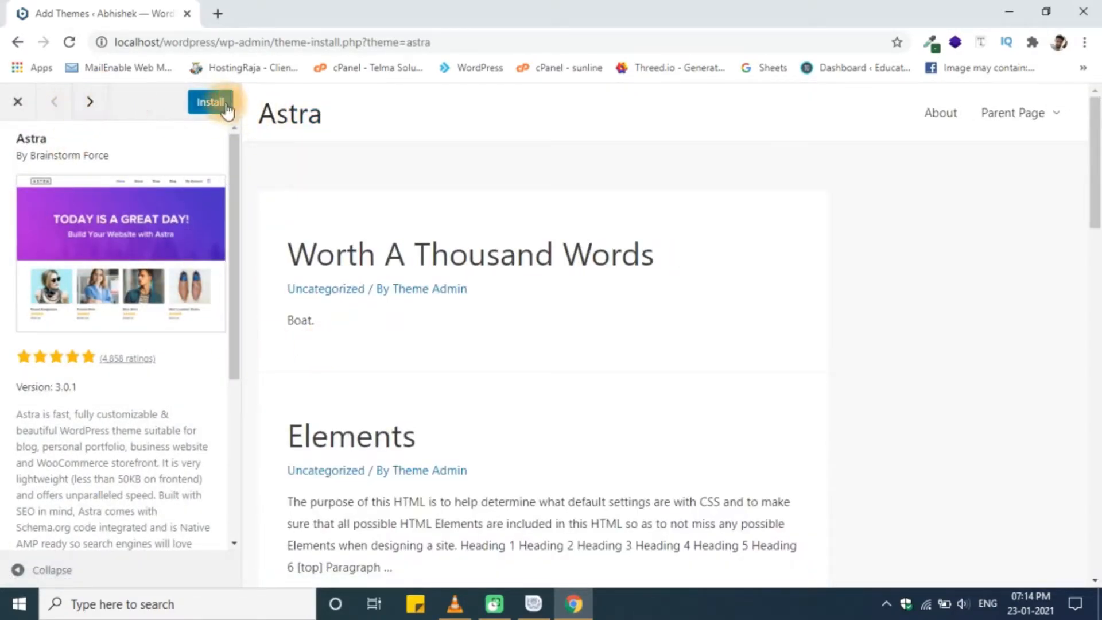
left_click(223, 103)
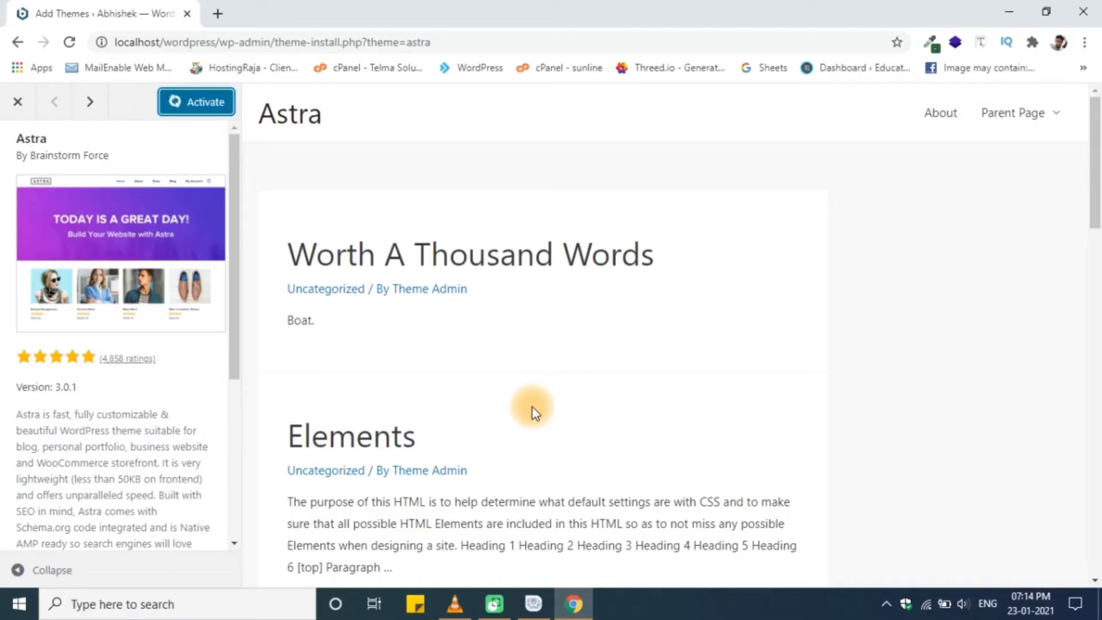
left_click(195, 101)
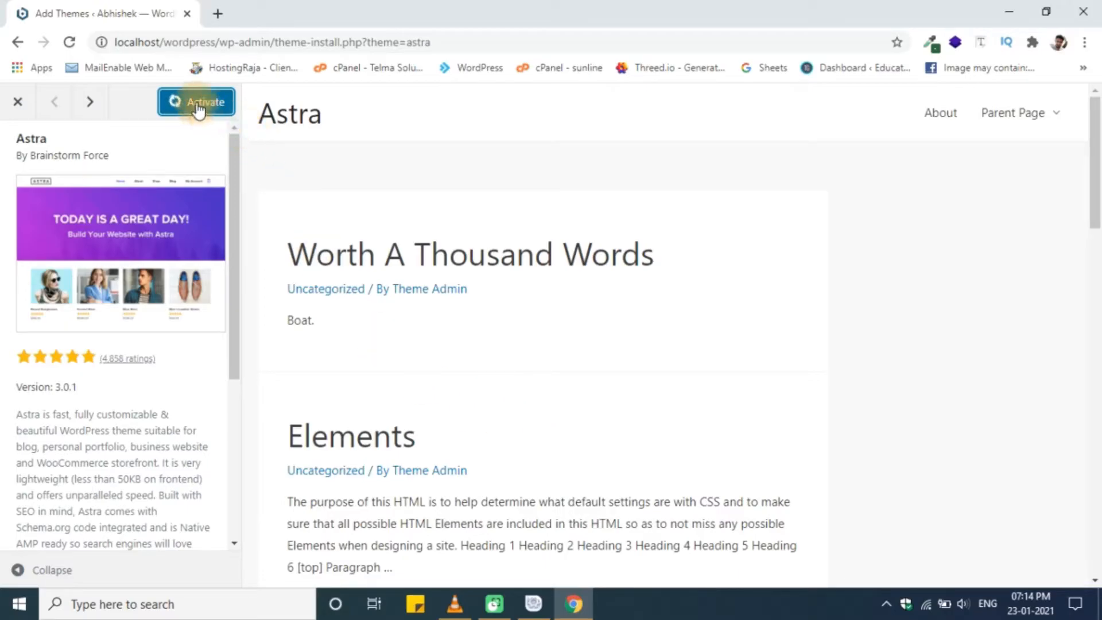
left_click(647, 136)
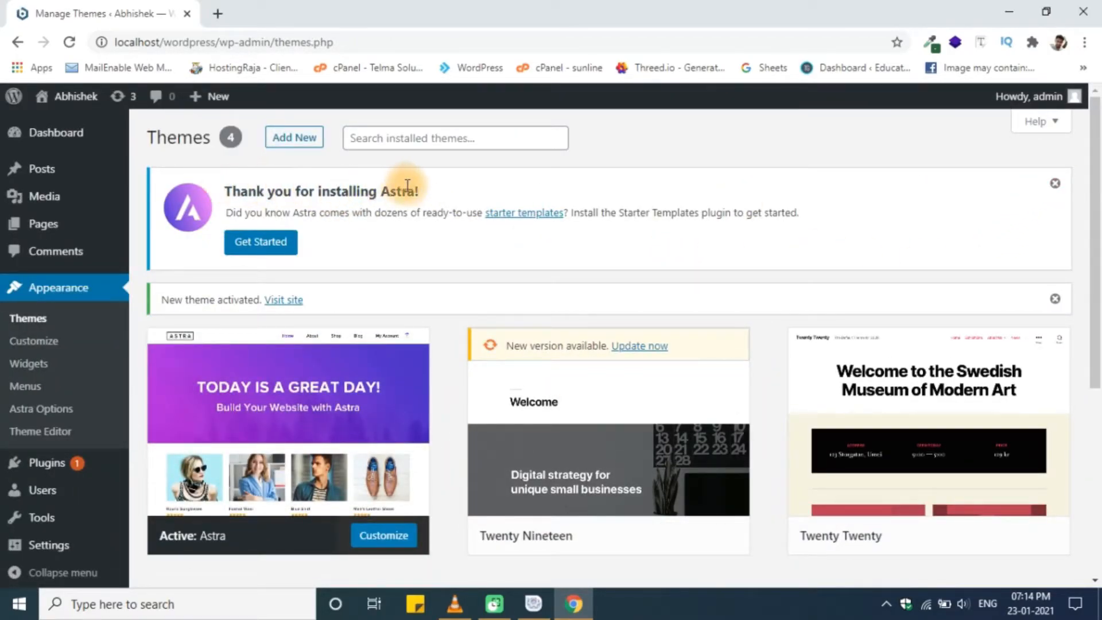
- Dismiss the Astra activation notices and delete the Twenty Nineteen theme
left_click(1055, 185)
left_click(1056, 184)
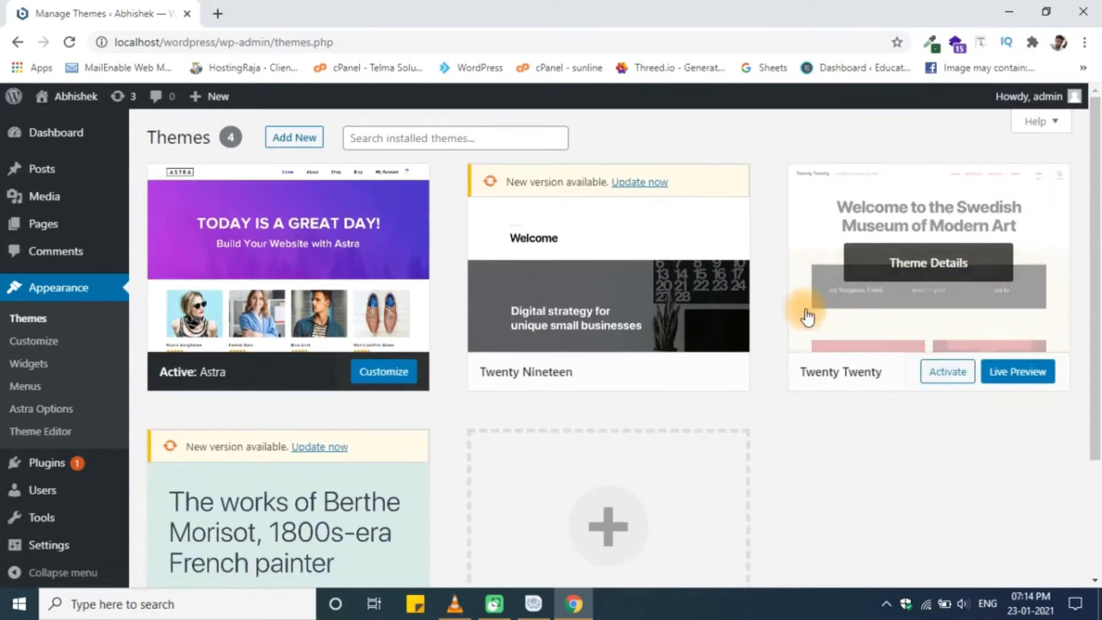
left_click(652, 246)
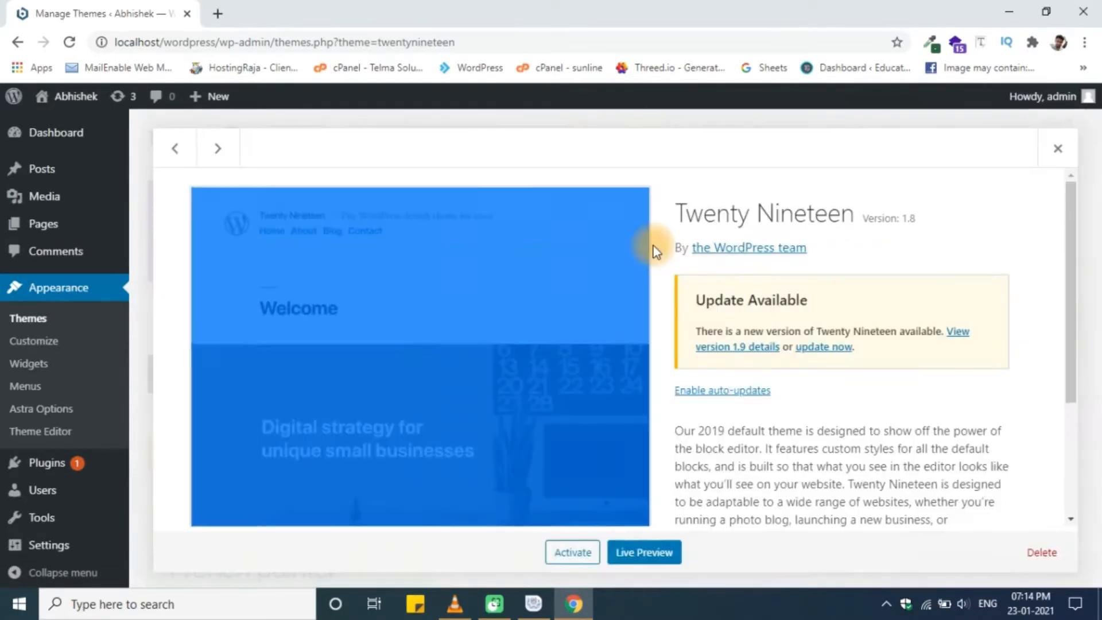
left_click(1042, 552)
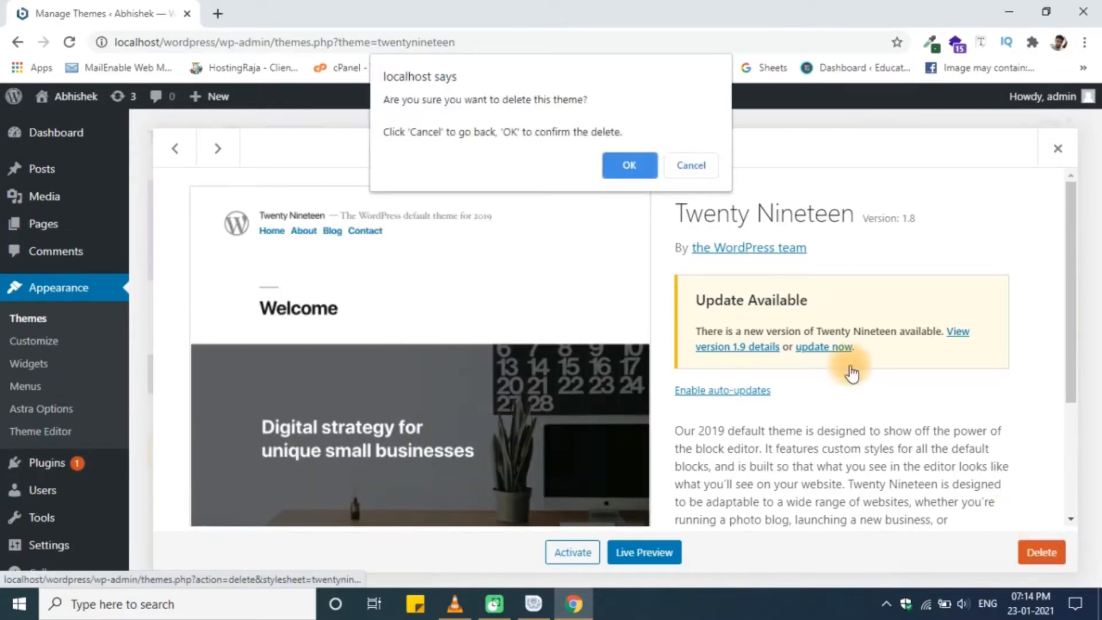
left_click(642, 168)
- Delete the Twenty Twenty and Twenty Twenty-One themes
left_click(627, 217)
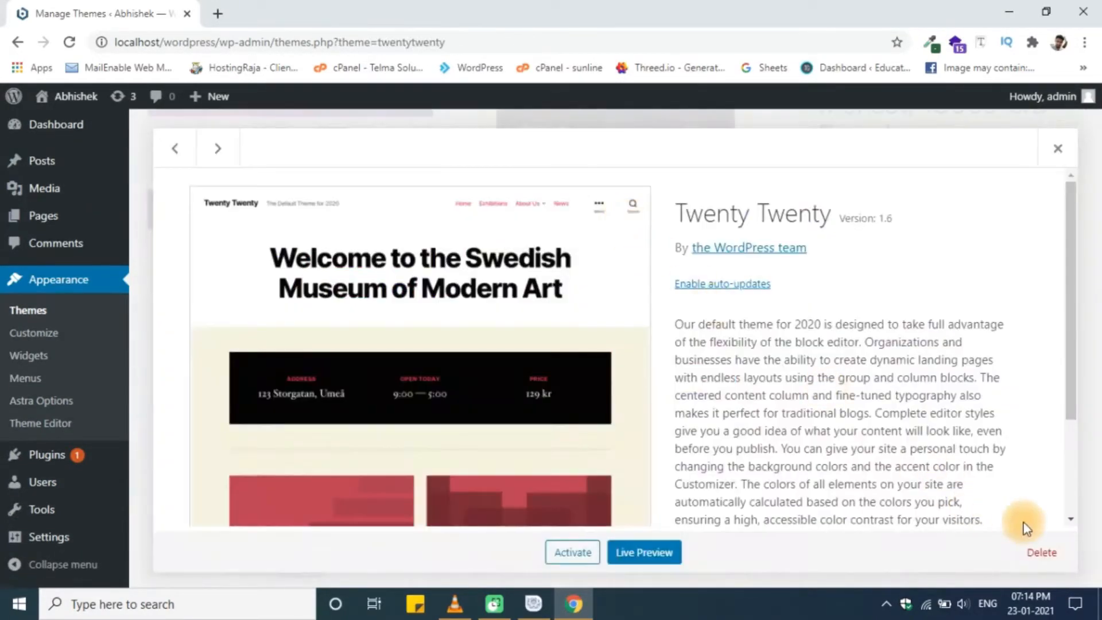
left_click(1042, 553)
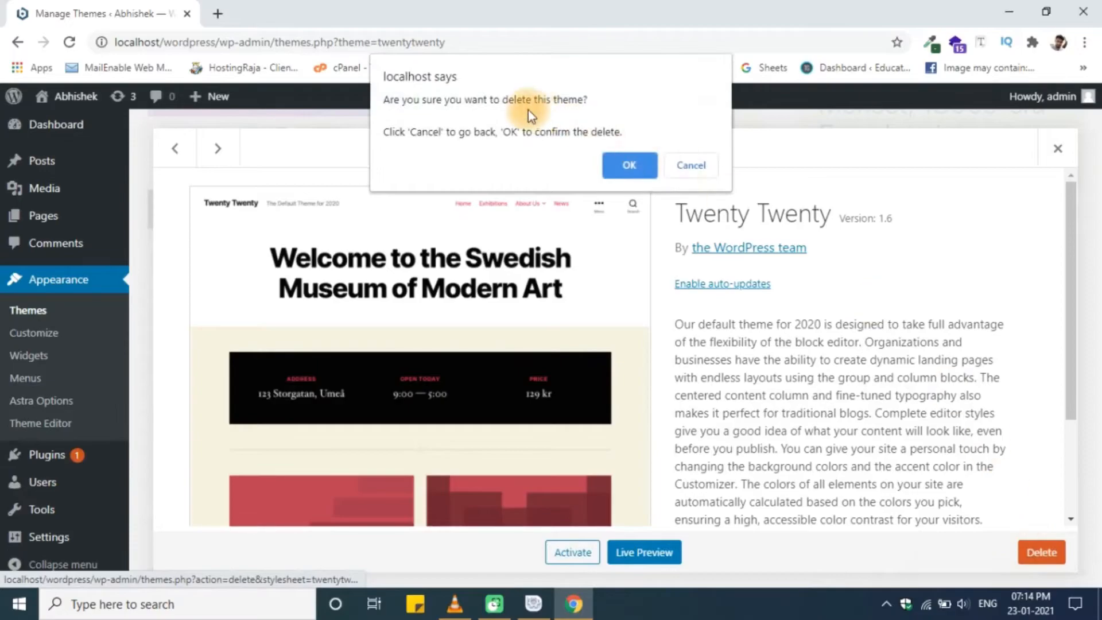
left_click(627, 168)
left_click(668, 229)
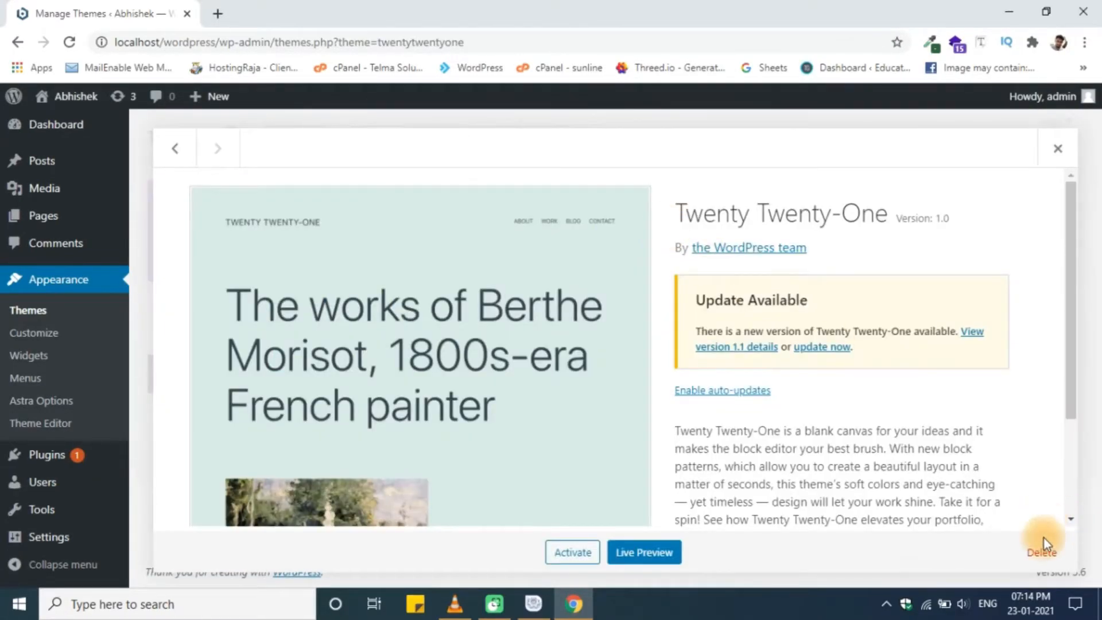
left_click(1042, 552)
left_click(621, 163)
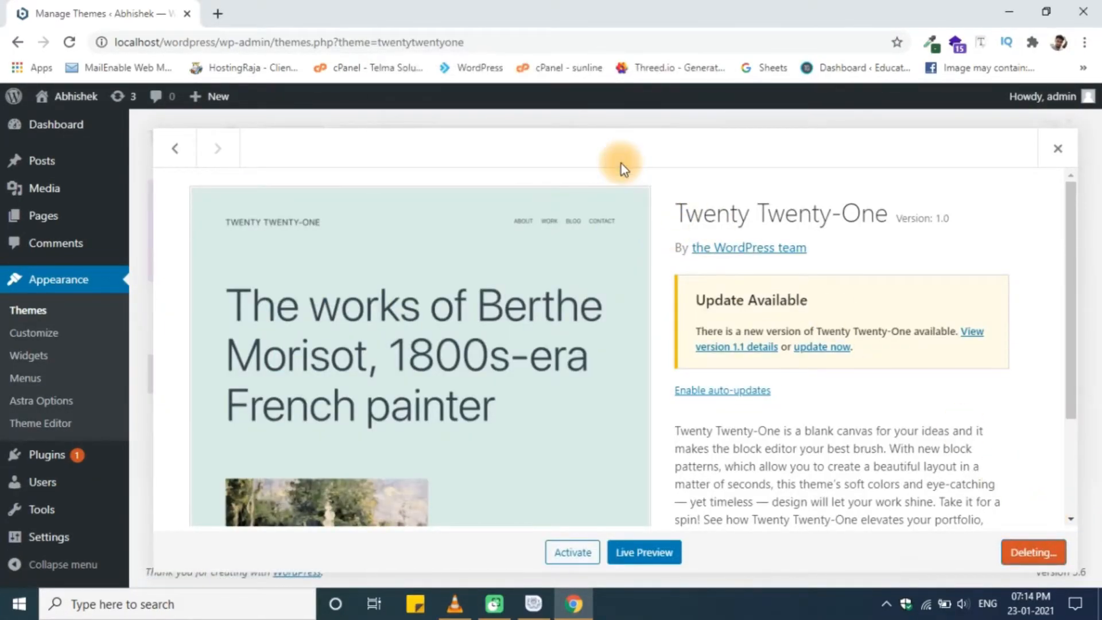
- Check that only Astra remains, then go to the installed plugins list
scroll(649, 246, "down", 4)
scroll(674, 301, "up", 4)
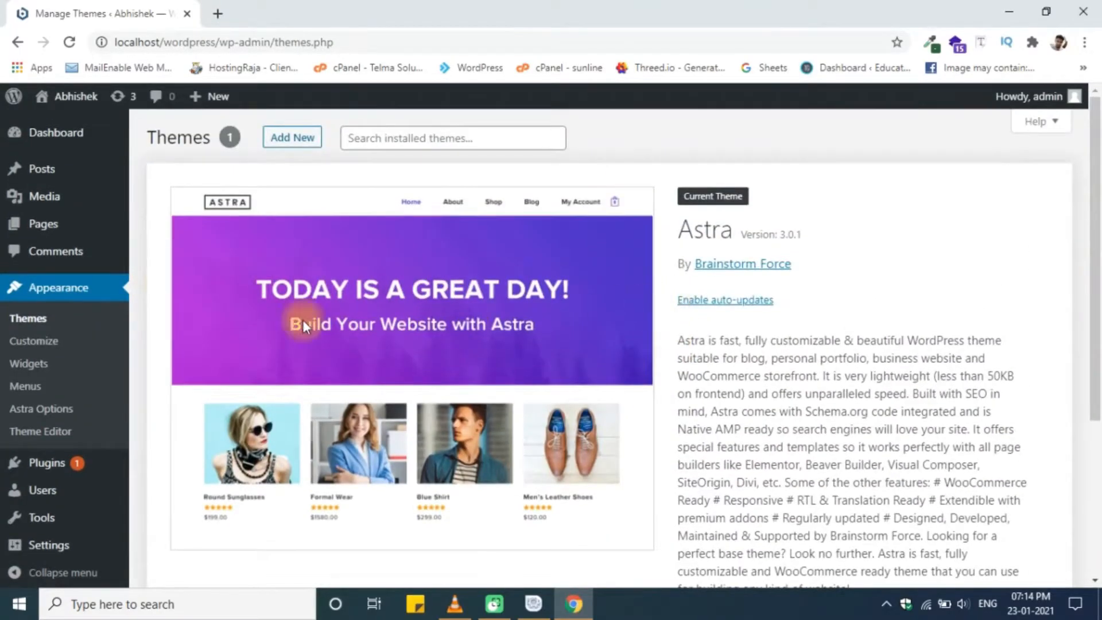
left_click(167, 465)
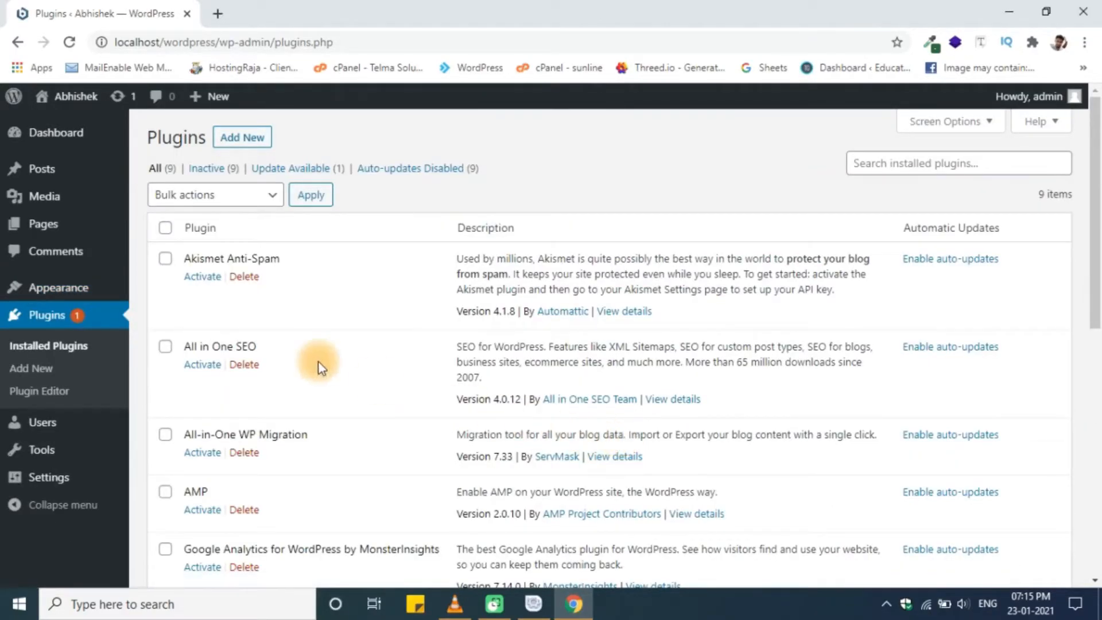
- Scroll through the nine inactive installed plugins
scroll(384, 401, "down", 10)
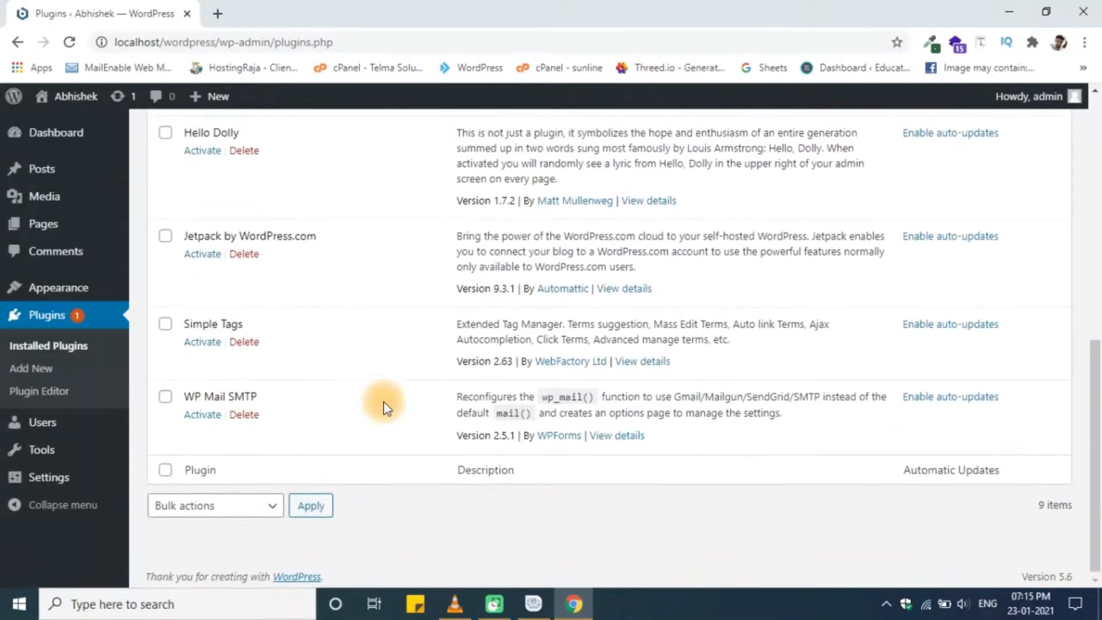
scroll(383, 401, "up", 9)
scroll(384, 401, "up", 1)
- Search Add Plugins for elementor and install Elementor – Header, Footer & Blocks Template
mouse_move(210, 96)
left_click(242, 137)
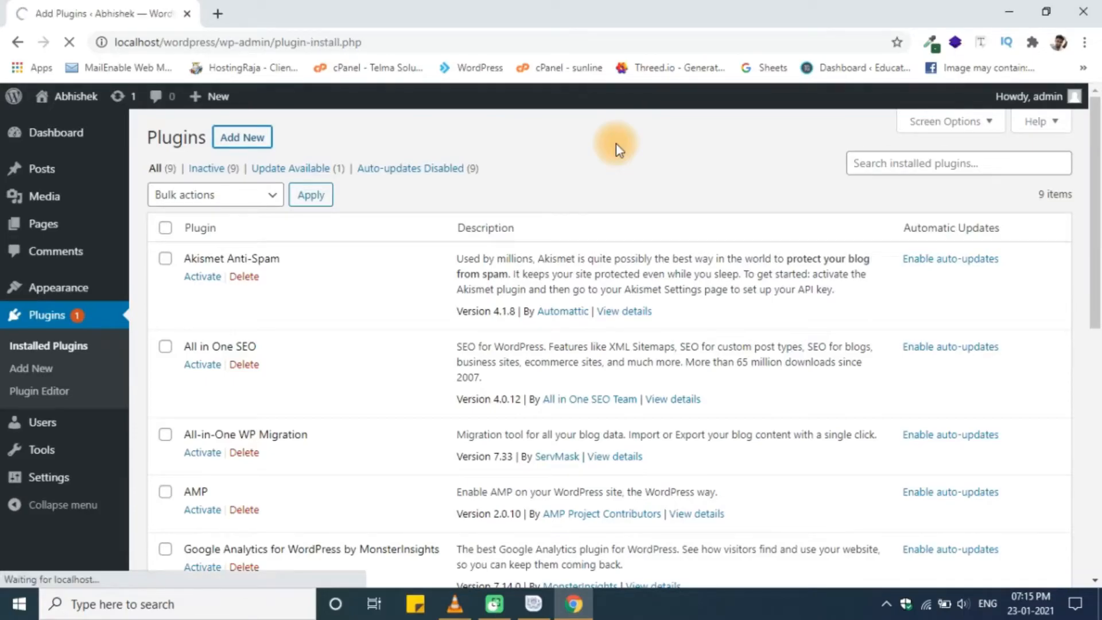
left_click(889, 182)
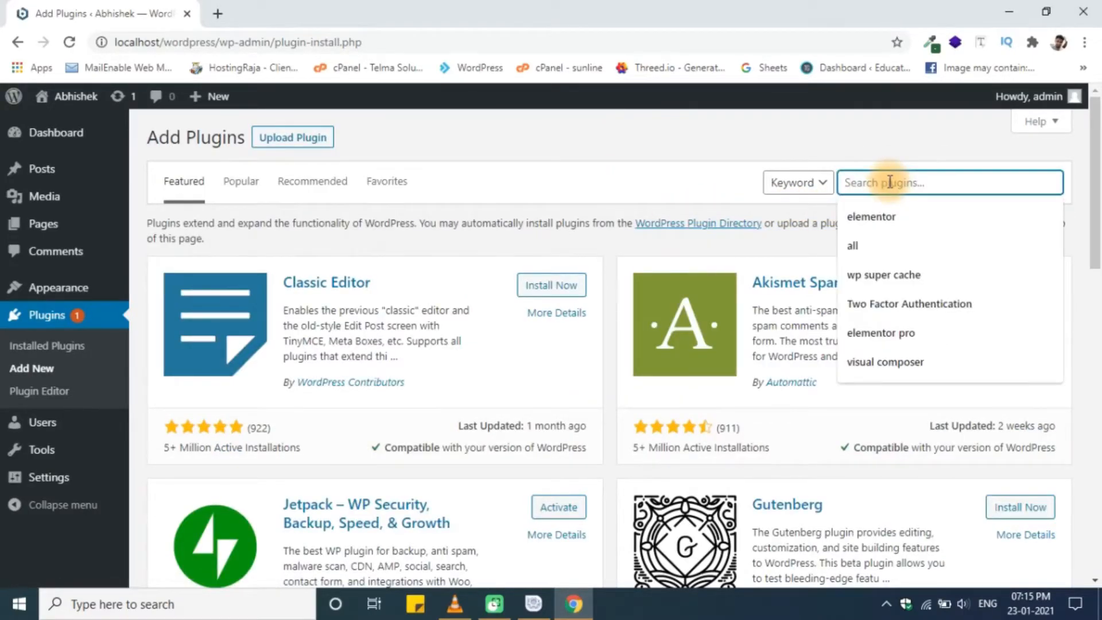
left_click(890, 209)
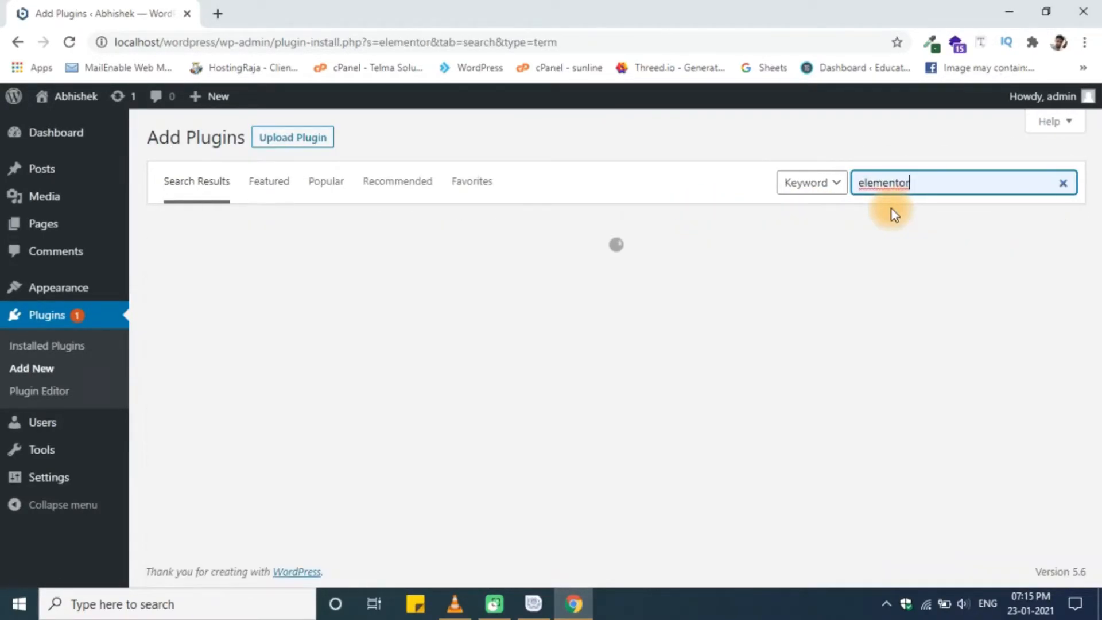
left_click(939, 179)
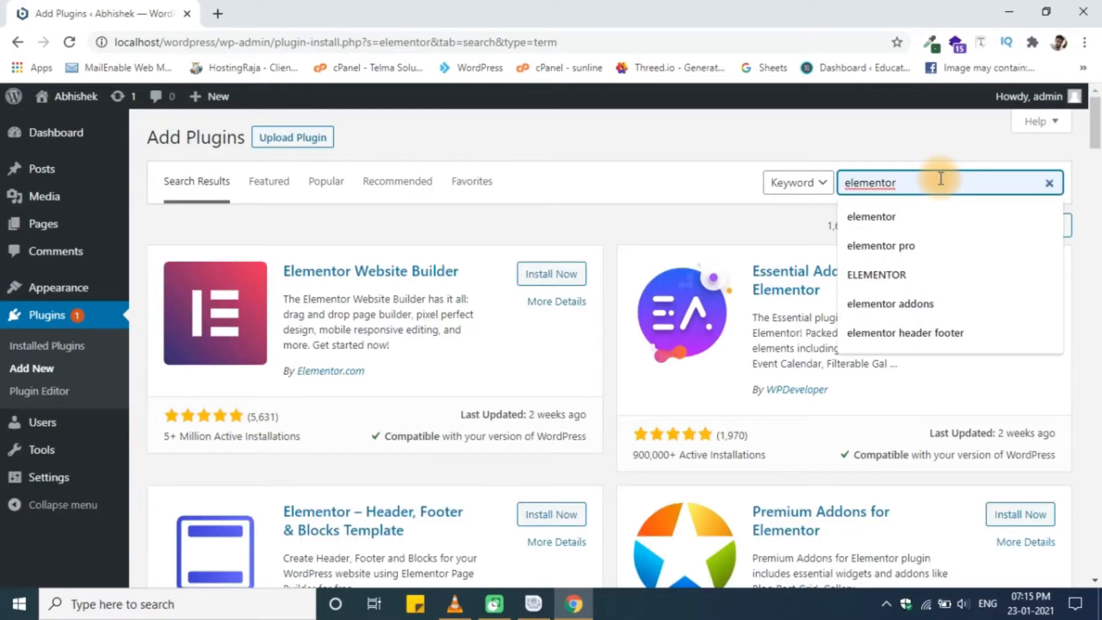
left_click(543, 517)
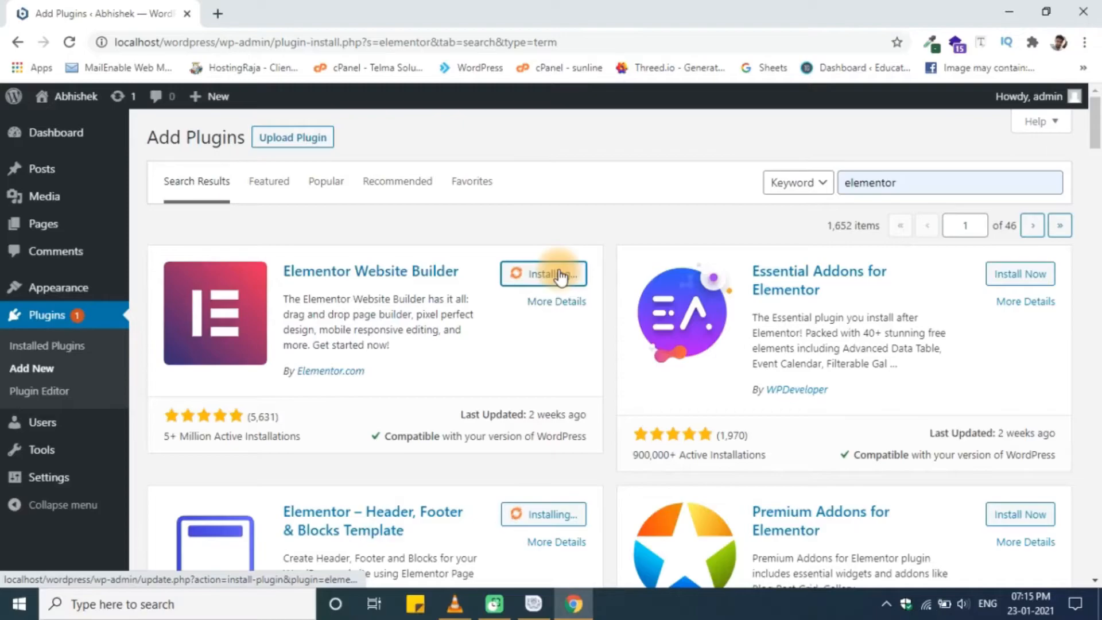
- Activate Header, Footer & Blocks, leaving the page when prompted, and dismiss the activated notice
scroll(559, 279, "down", 1)
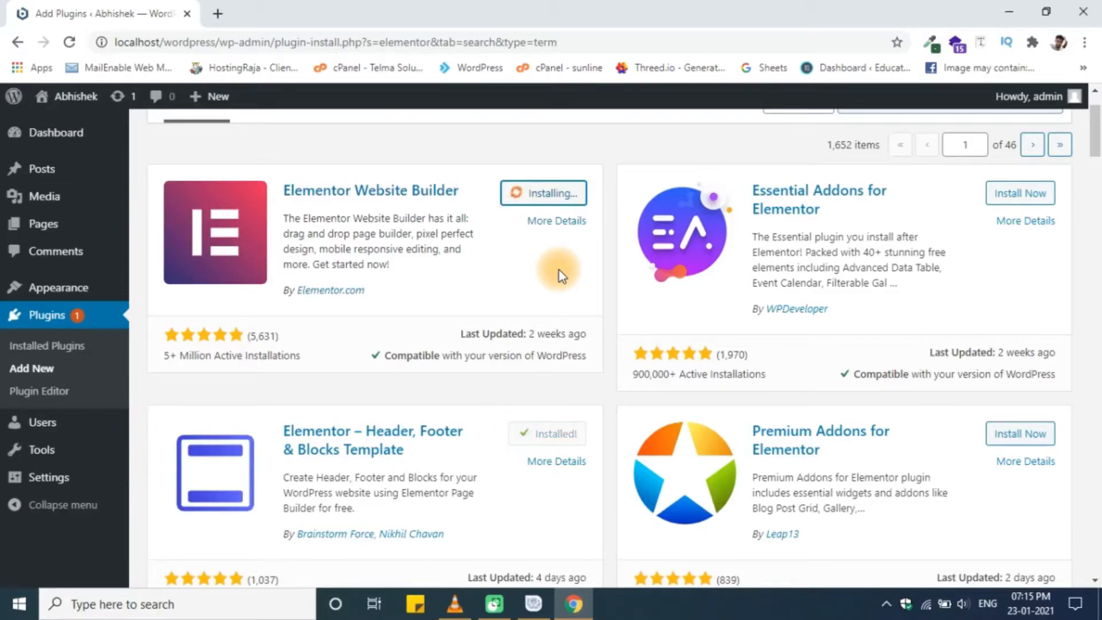
left_click(548, 441)
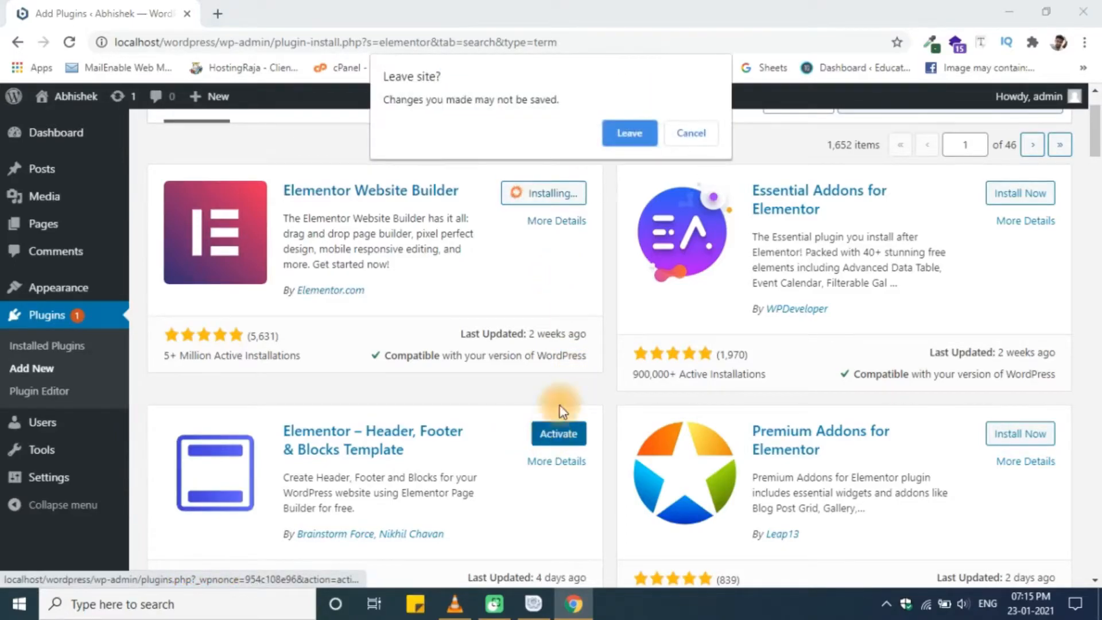
left_click(693, 134)
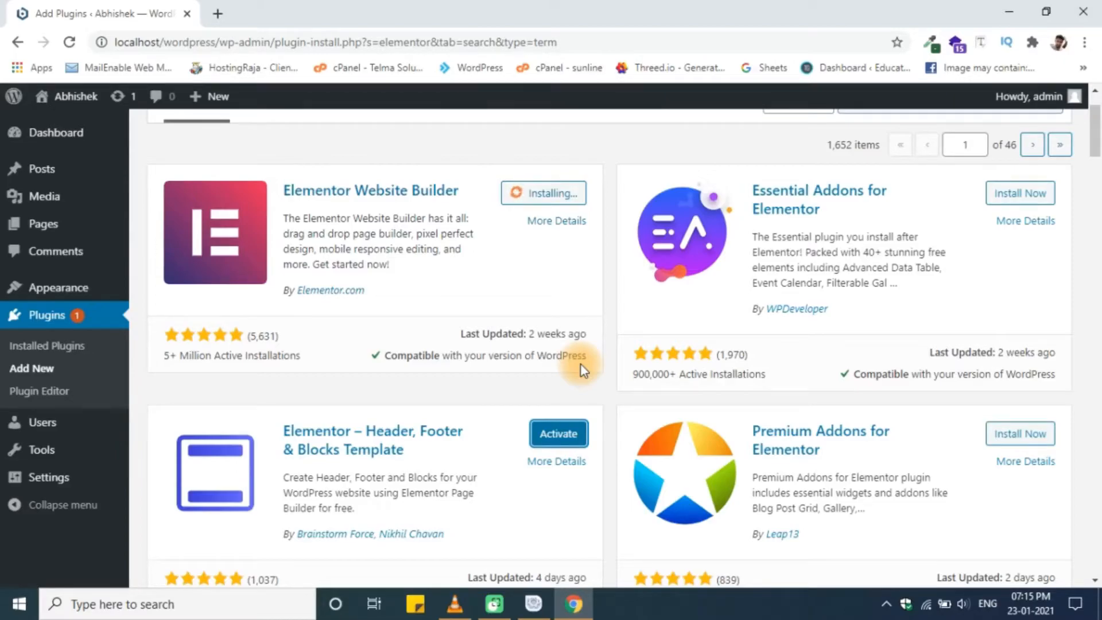
left_click(560, 445)
left_click(642, 158)
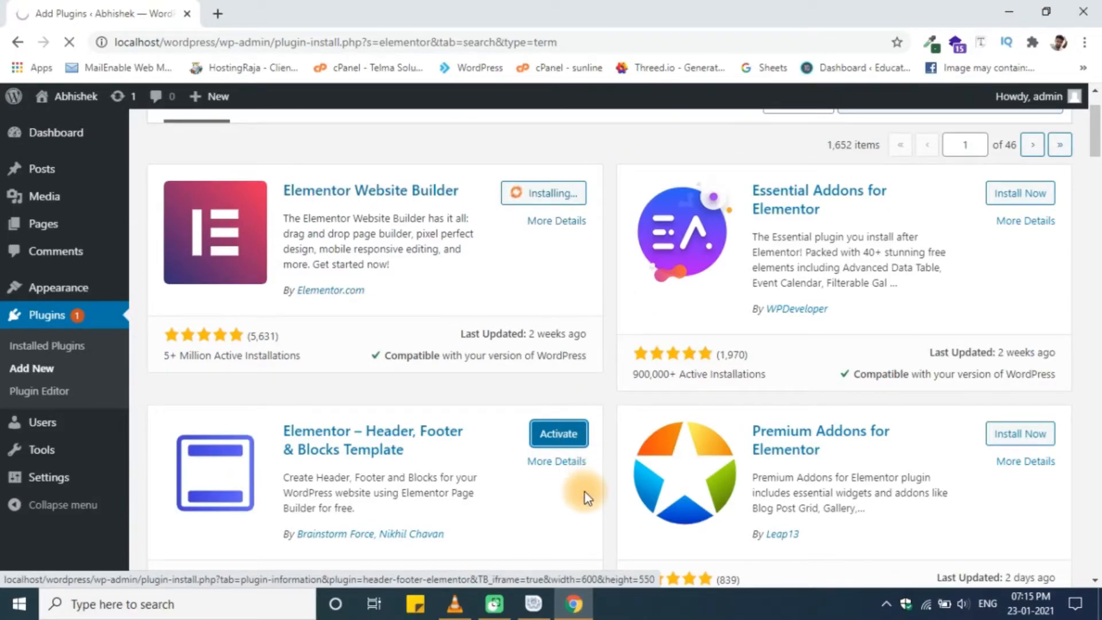
left_click(1056, 258)
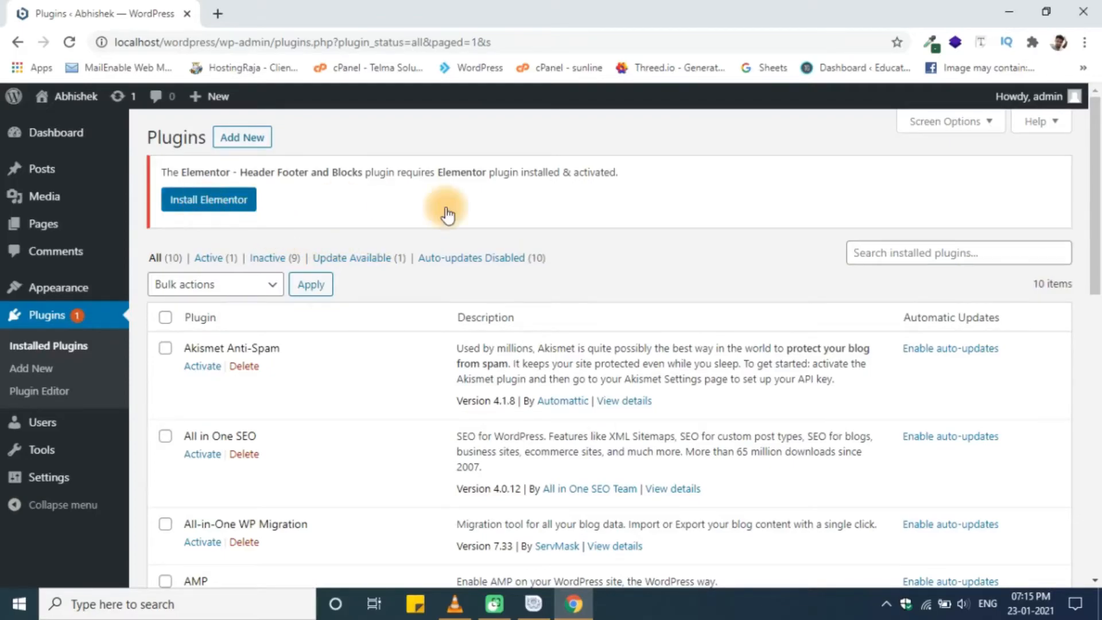
- Start installing the required Elementor plugin, then return to Installed Plugins via the Dashboard
left_click(220, 201)
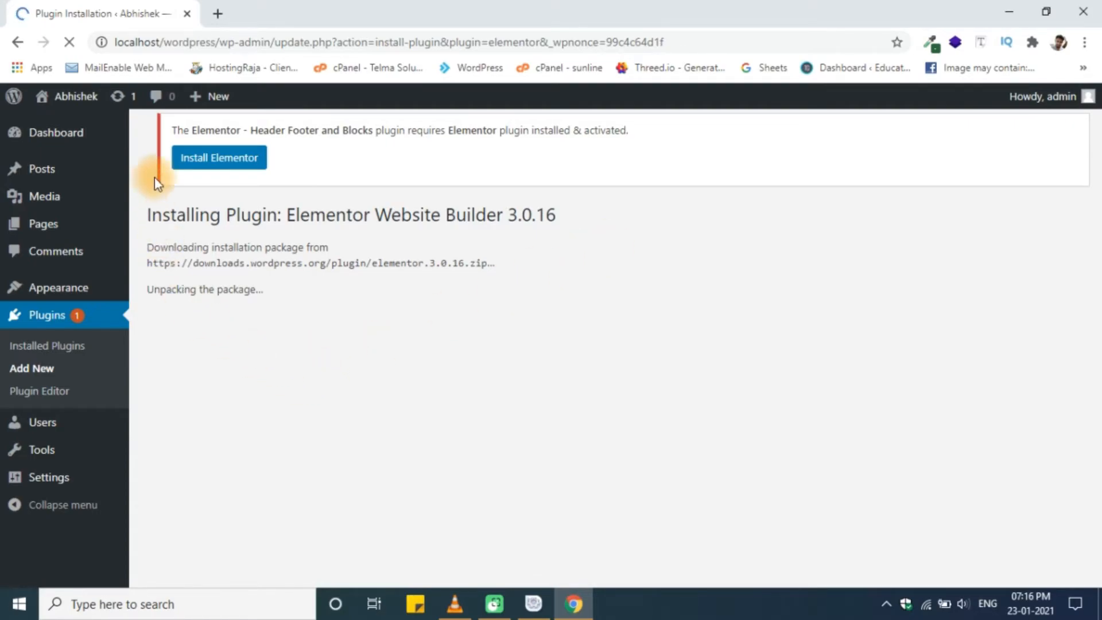
left_click(64, 138)
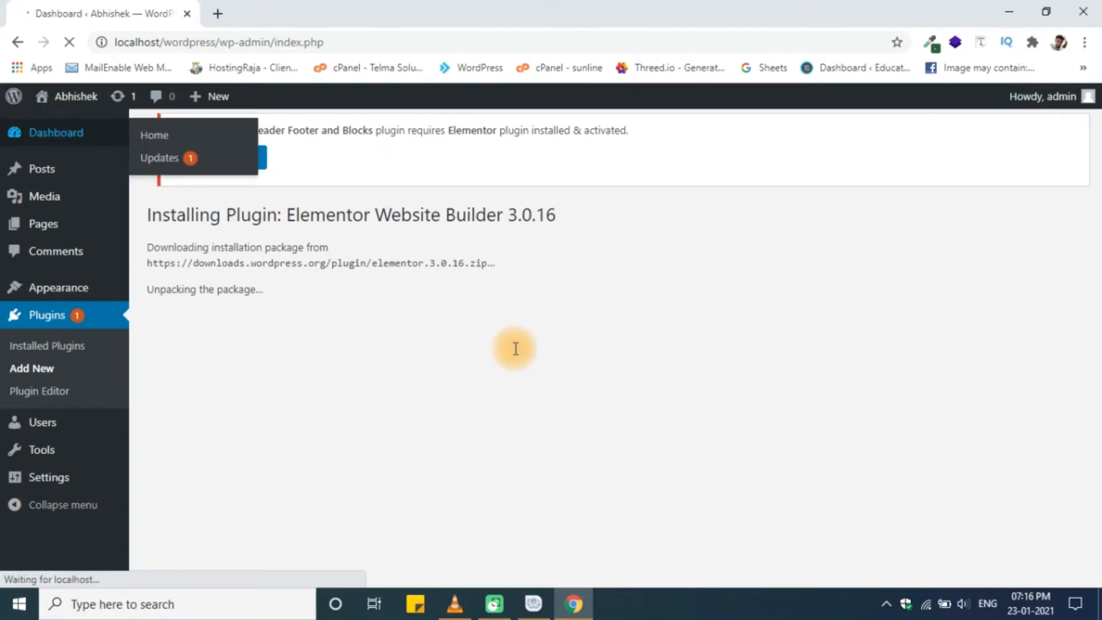
mouse_move(69, 374)
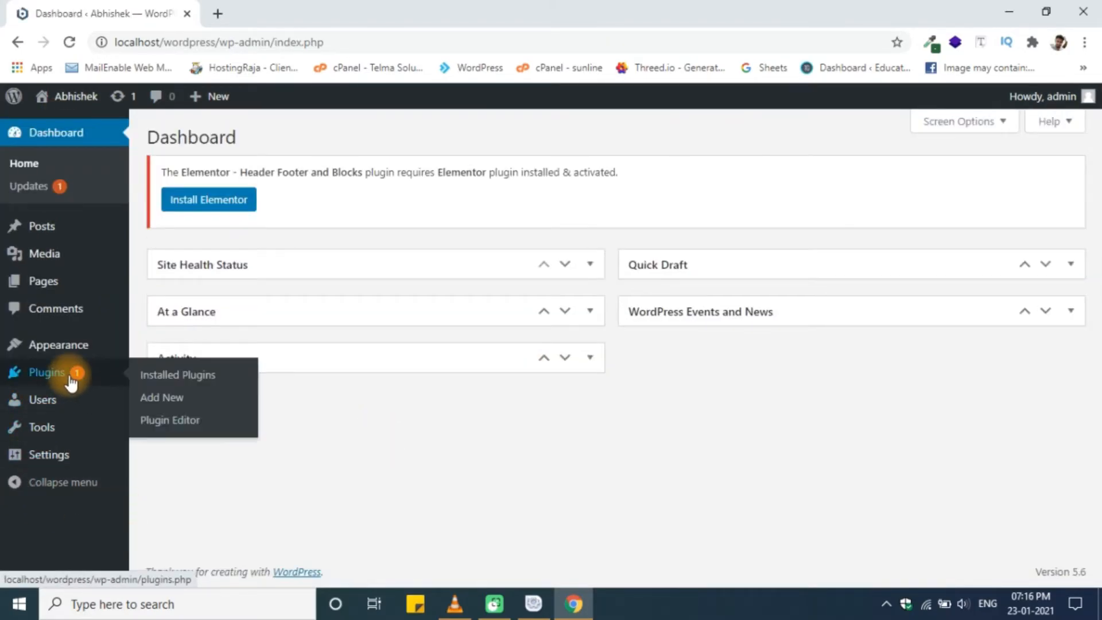
left_click(156, 380)
- Scroll the installed plugins list and go to the Add Plugins page
scroll(487, 455, "down", 1)
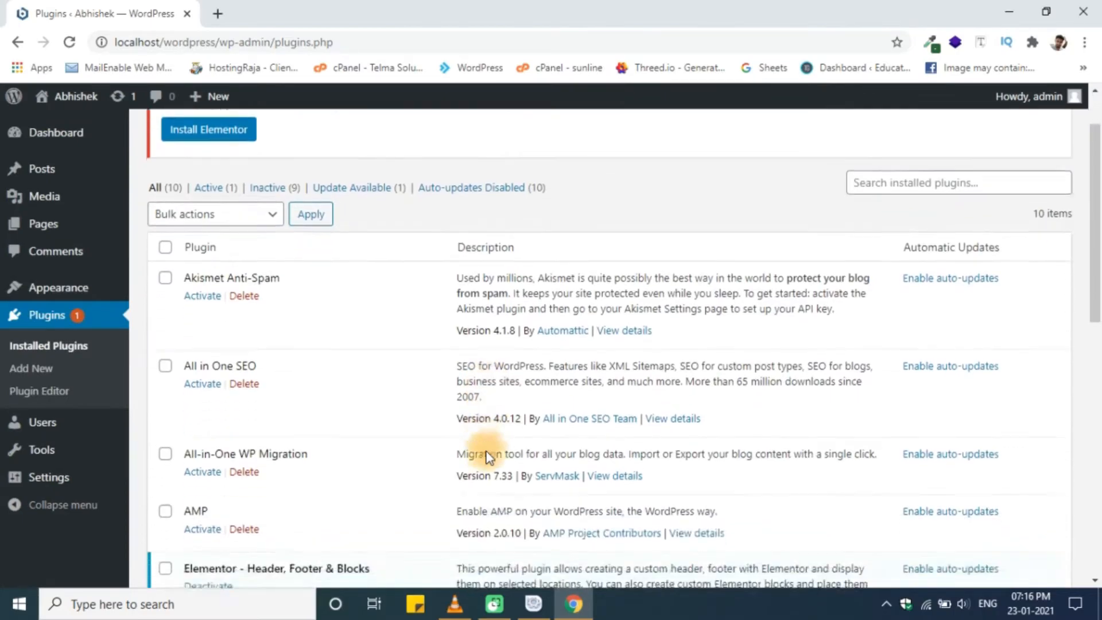
scroll(487, 457, "down", 8)
scroll(487, 454, "down", 3)
scroll(487, 450, "up", 12)
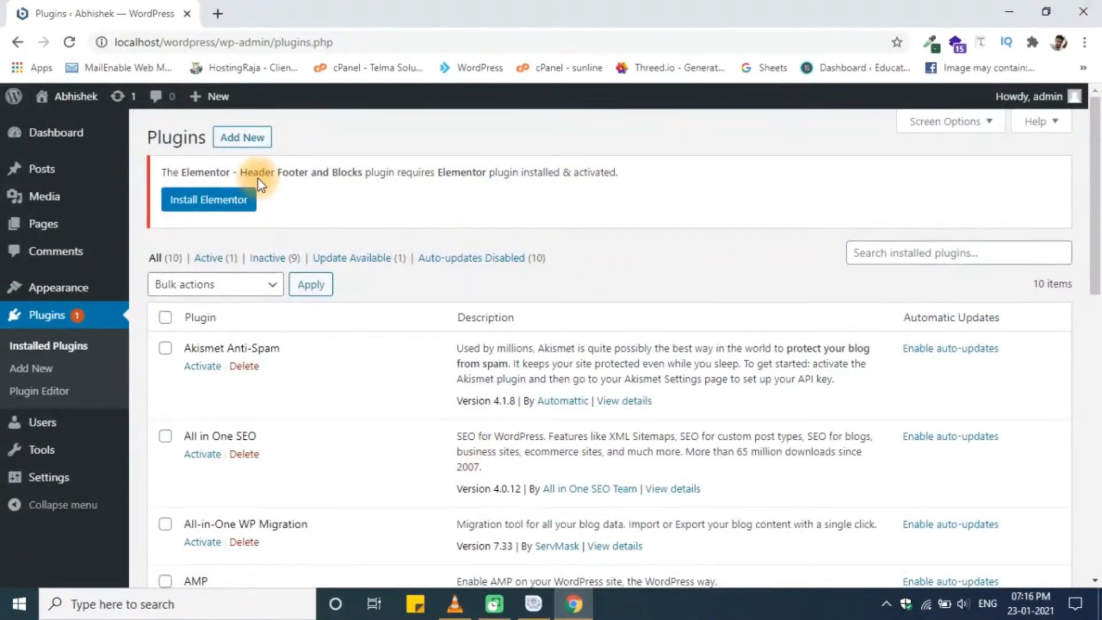
left_click(244, 136)
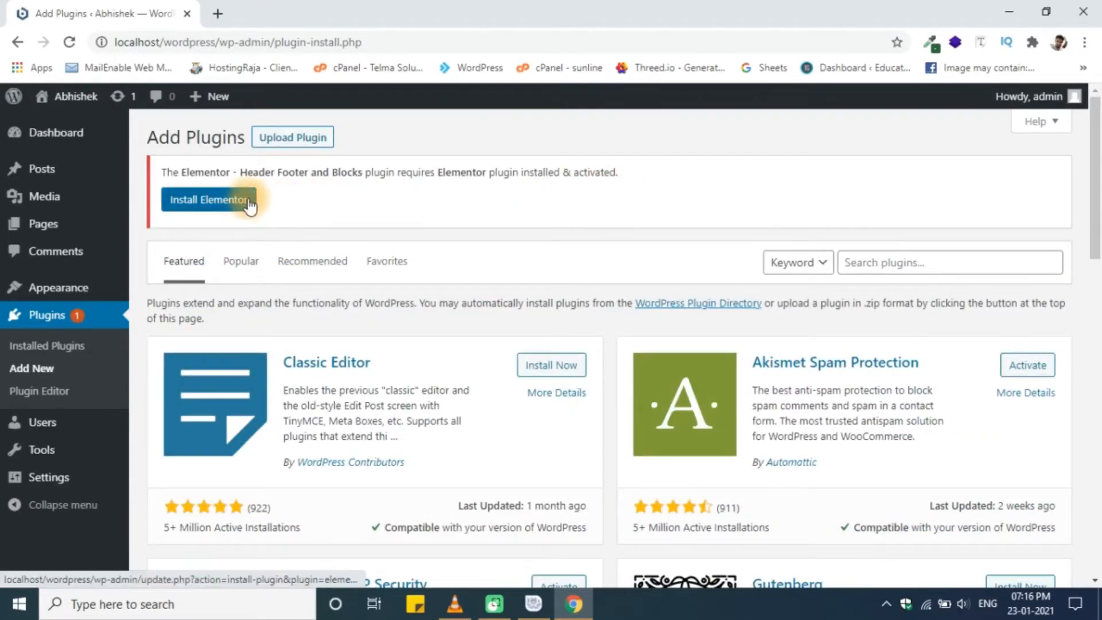
- Install Elementor Website Builder 3.0.16 and activate it
left_click(248, 201)
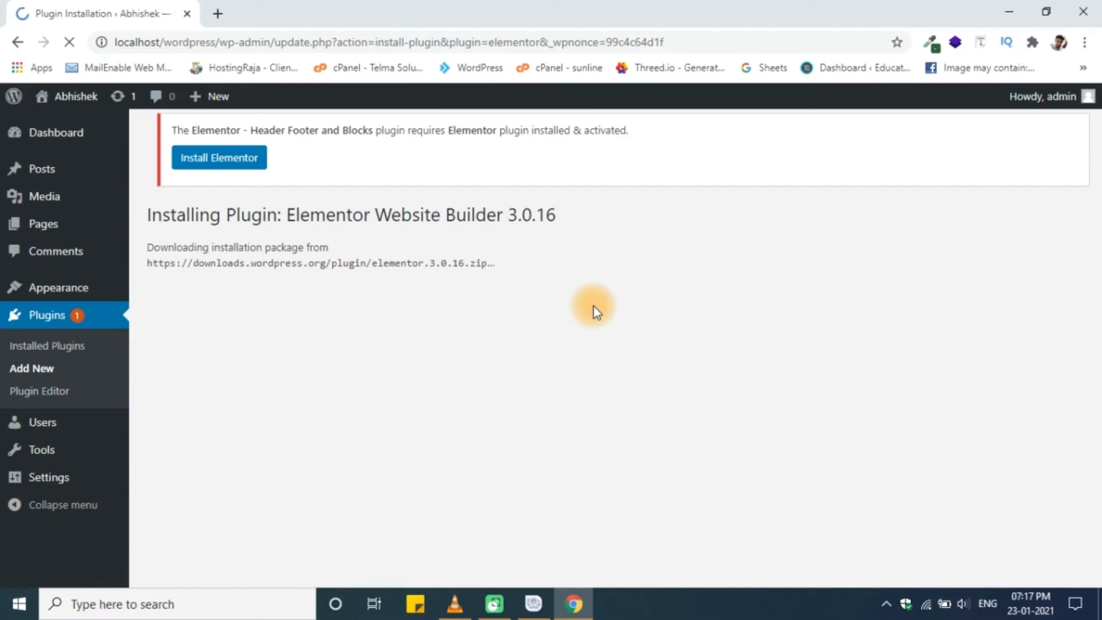
left_click(70, 41)
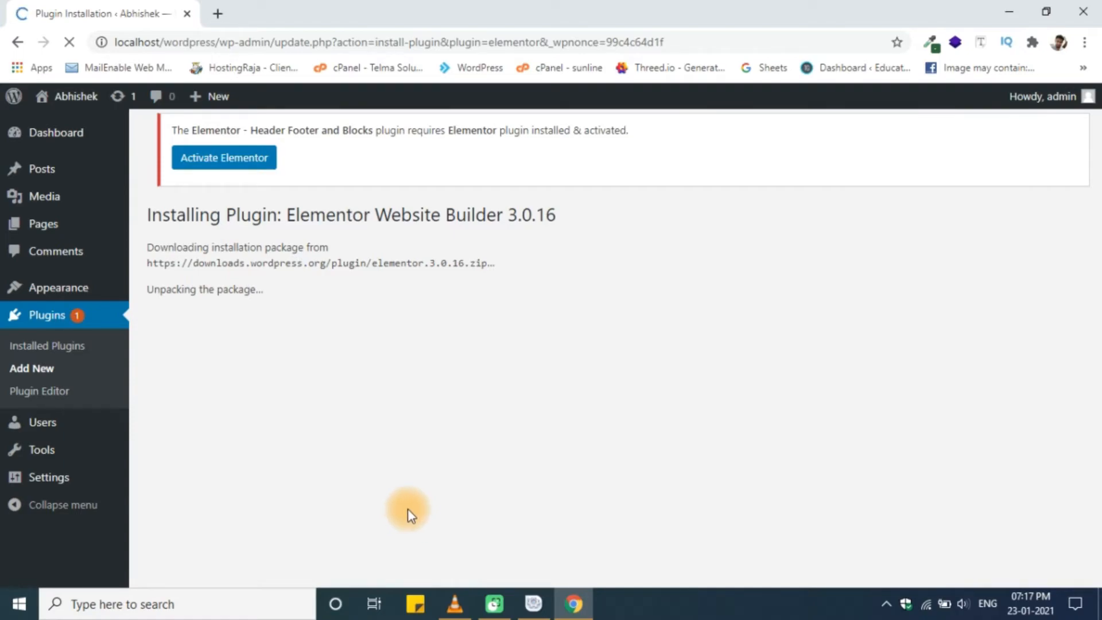
left_click(211, 163)
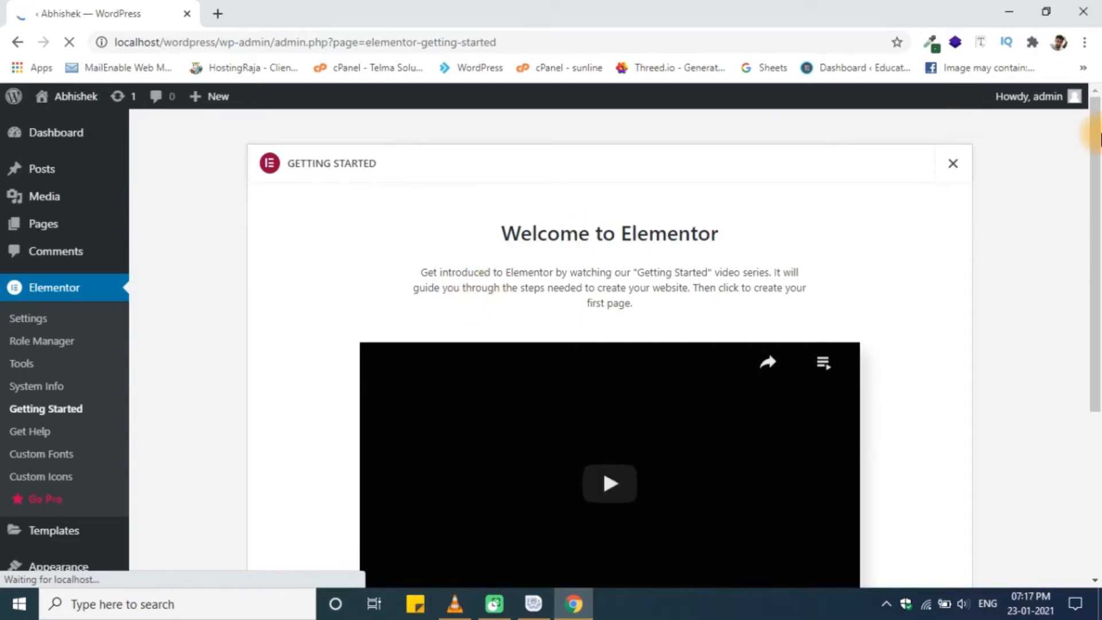
- Close the Welcome to Elementor panel and collapse the Elementor Overview Dashboard widget
left_click(951, 157)
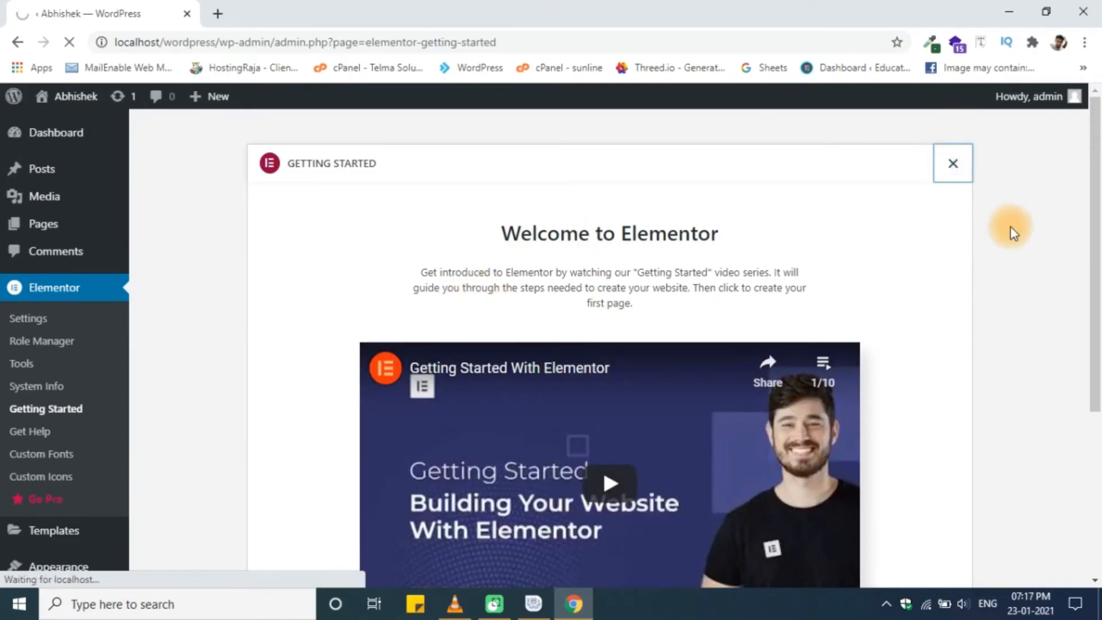
scroll(1010, 226, "down", 5)
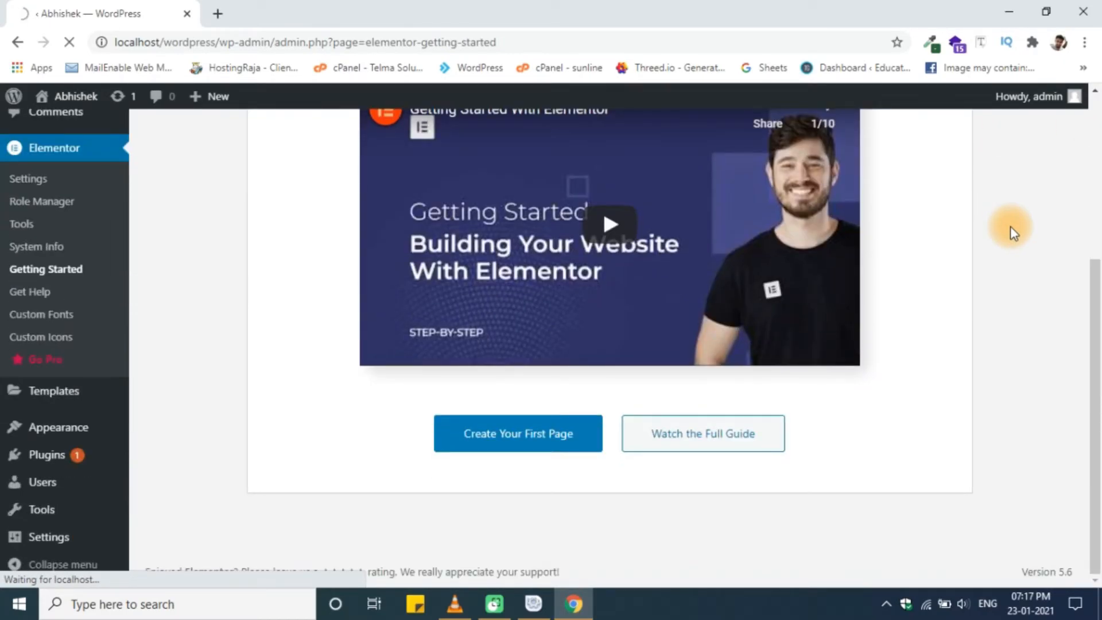
scroll(1010, 226, "up", 3)
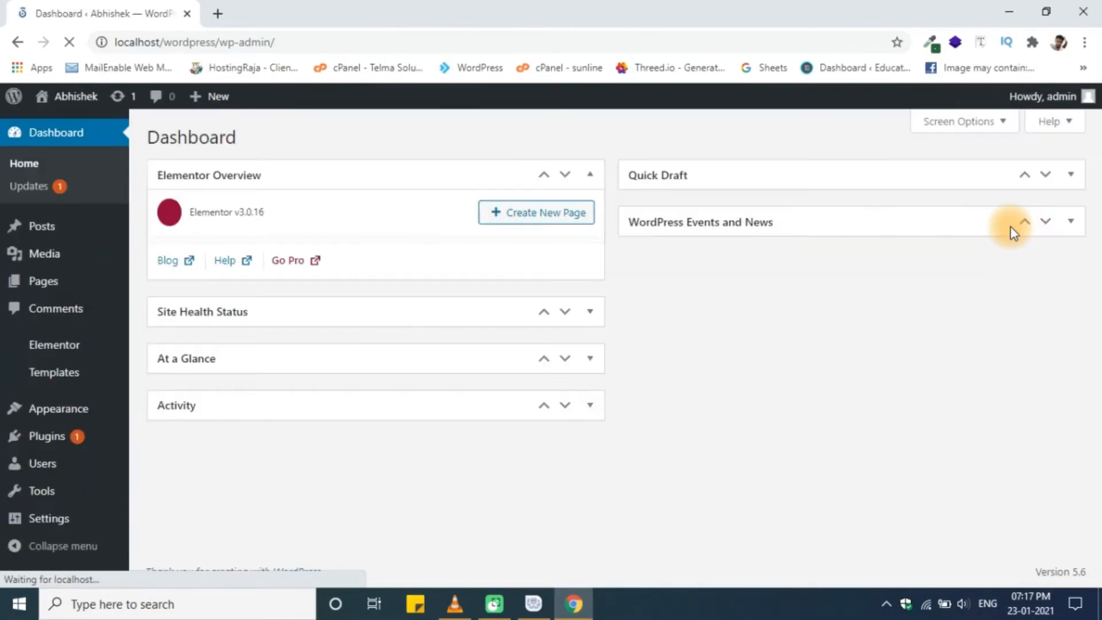
left_click(589, 175)
- Disconnect Wi-Fi from the taskbar network list, then bring up the site name's link menu
left_click(925, 611)
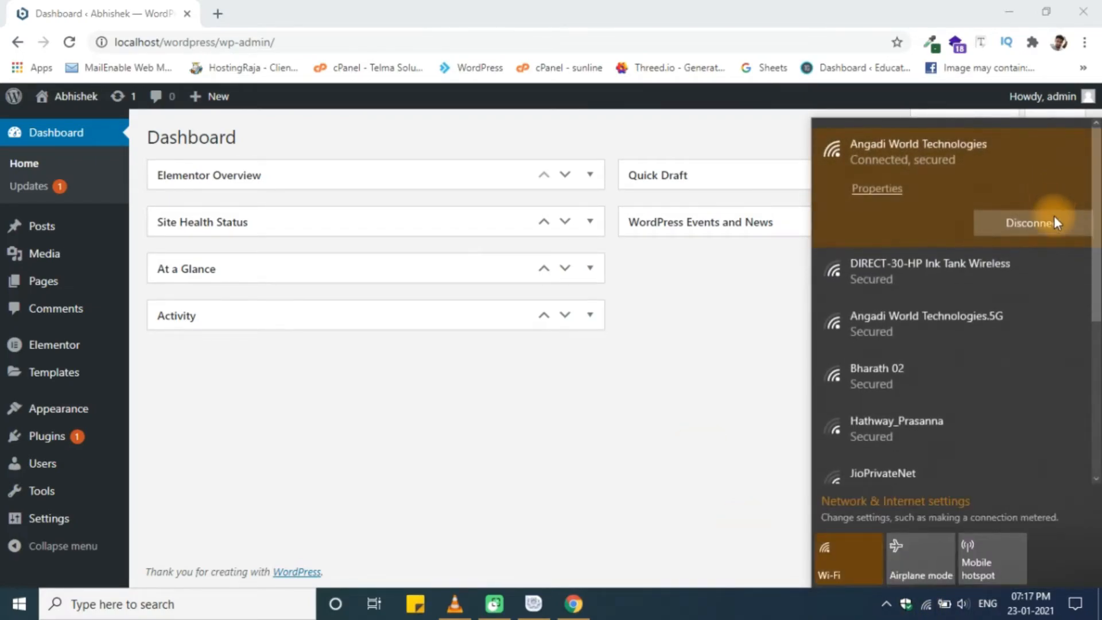
left_click(643, 508)
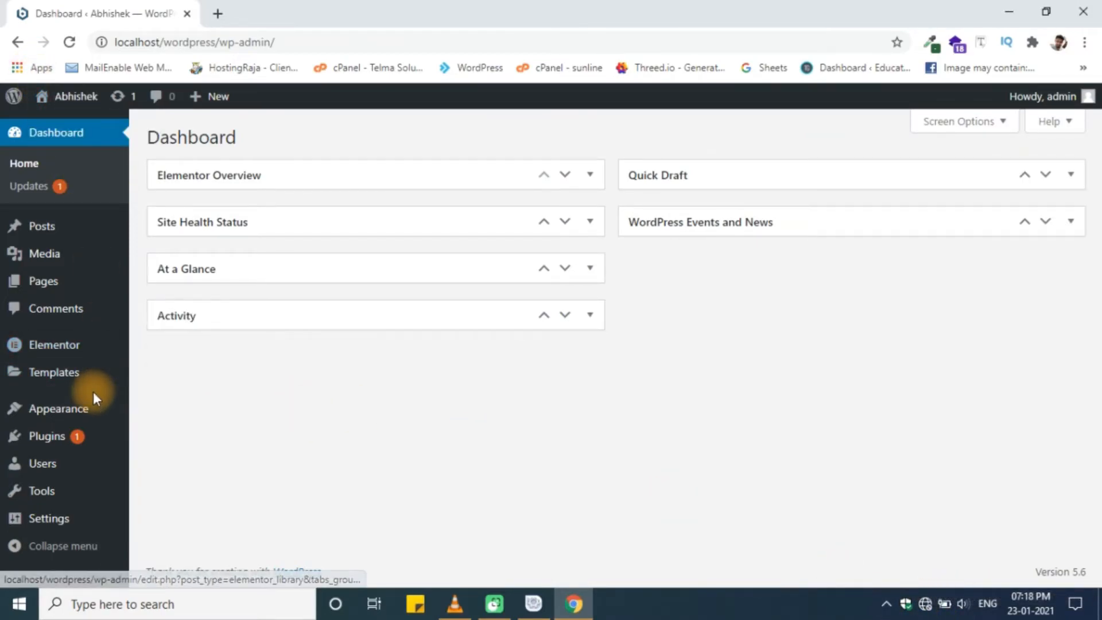
mouse_move(74, 96)
right_click(90, 124)
- Open the site's front page in a new tab and compare it with the Dashboard
left_click(133, 140)
left_click(314, 2)
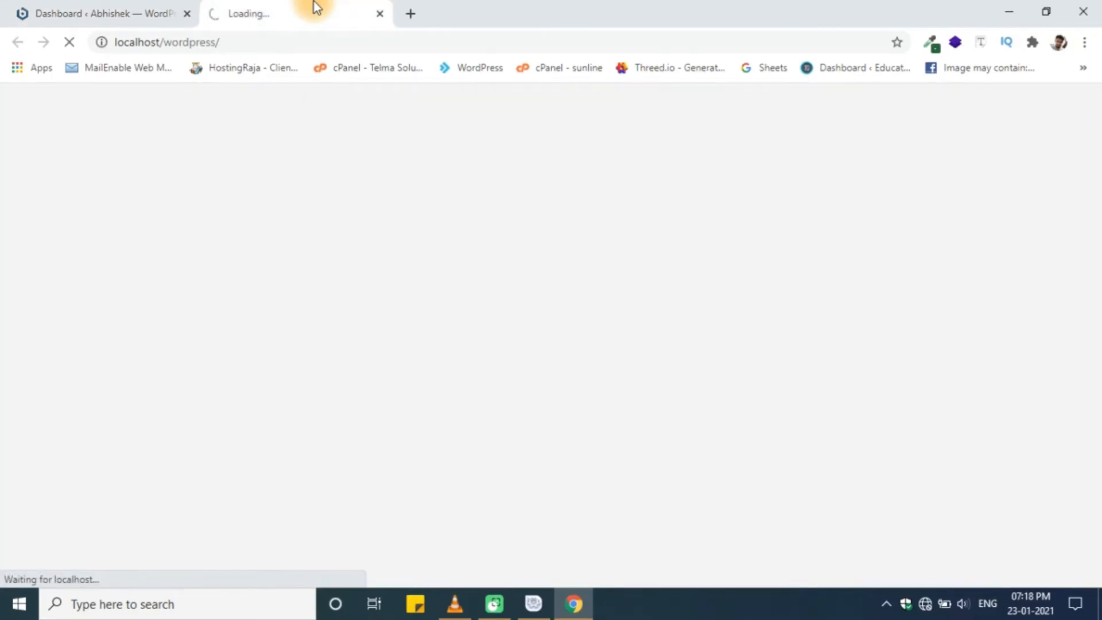
left_click(120, 7)
left_click(258, 5)
left_click(89, 4)
- Select the Dashboard's web address, glance at the front page, and return to the Dashboard
left_click(287, 43)
left_click_drag(253, 43, 128, 42)
left_click(324, 7)
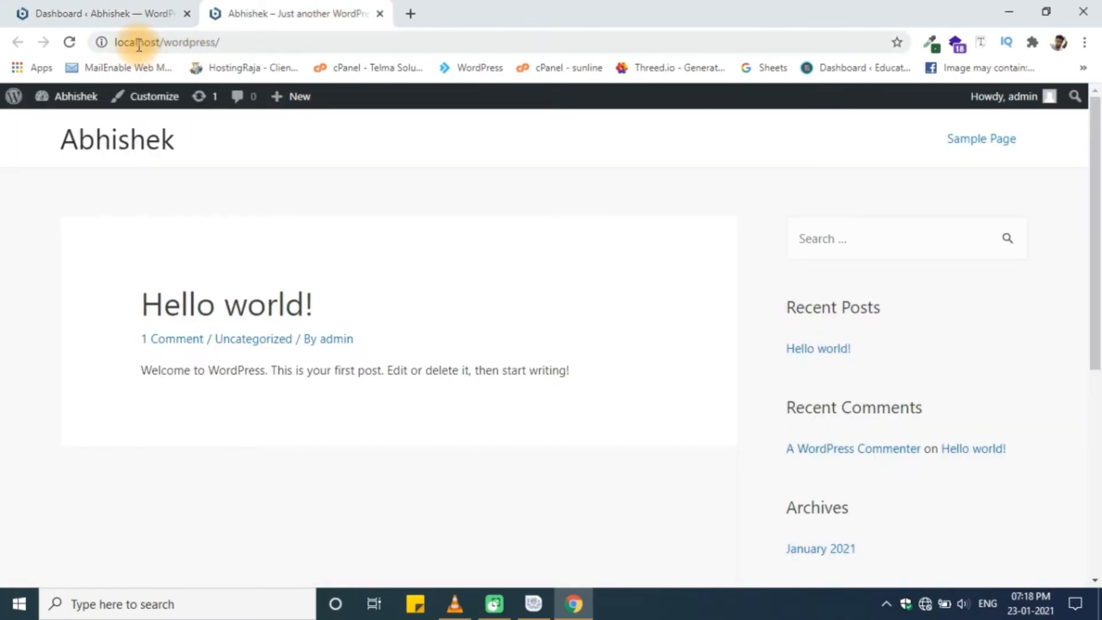
left_click(115, 9)
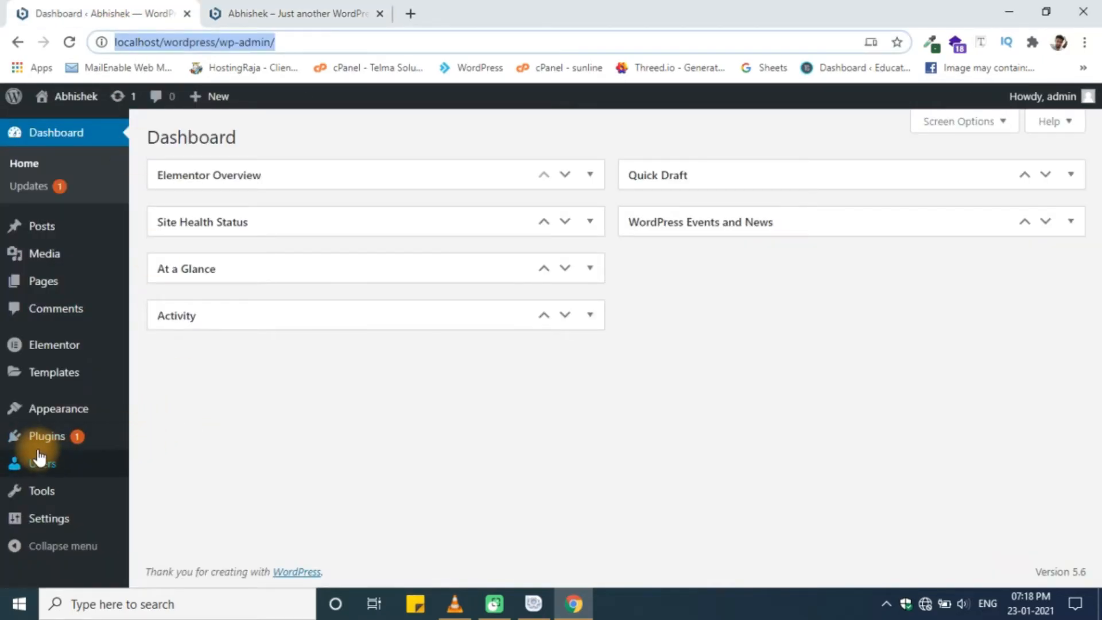
- Create a new Header Footer & Blocks template named 'Header' with type Header
mouse_move(43, 439)
mouse_move(84, 419)
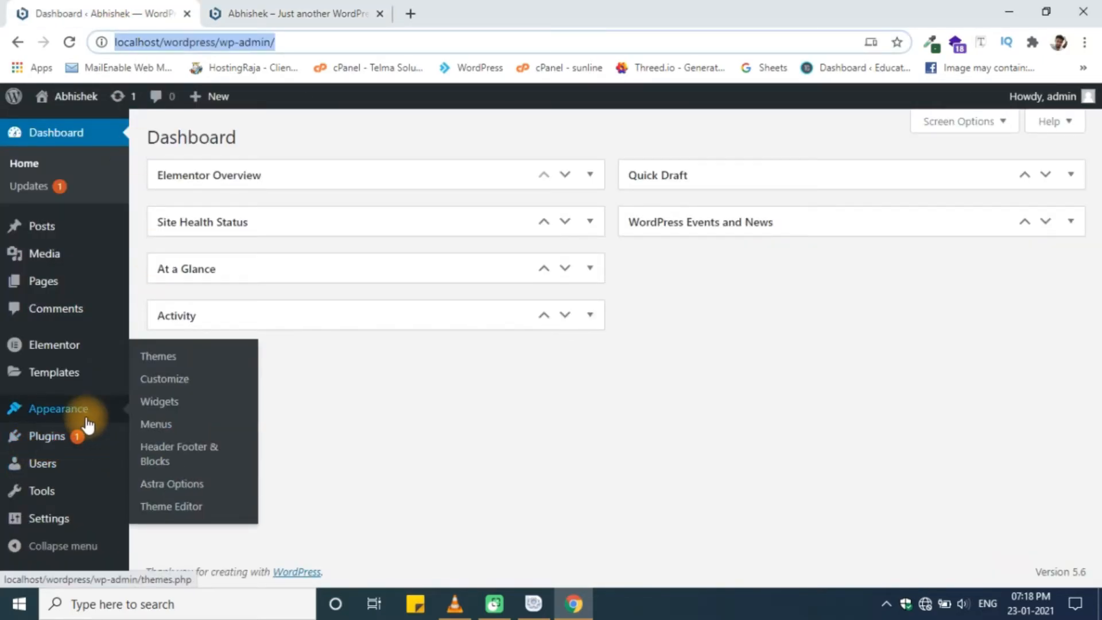
left_click(193, 462)
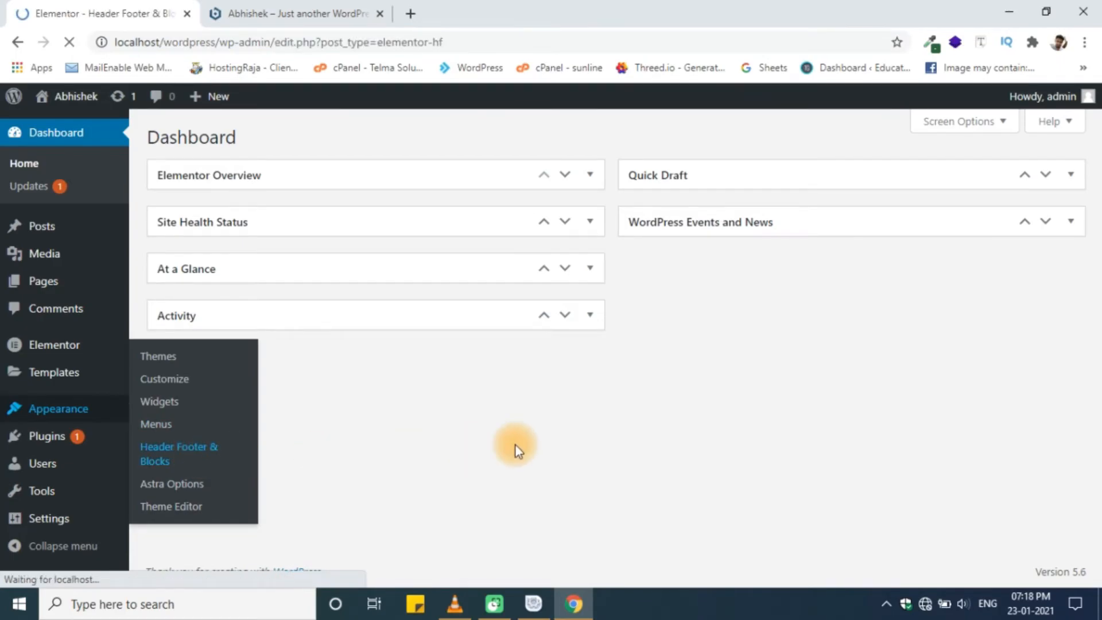
left_click(554, 138)
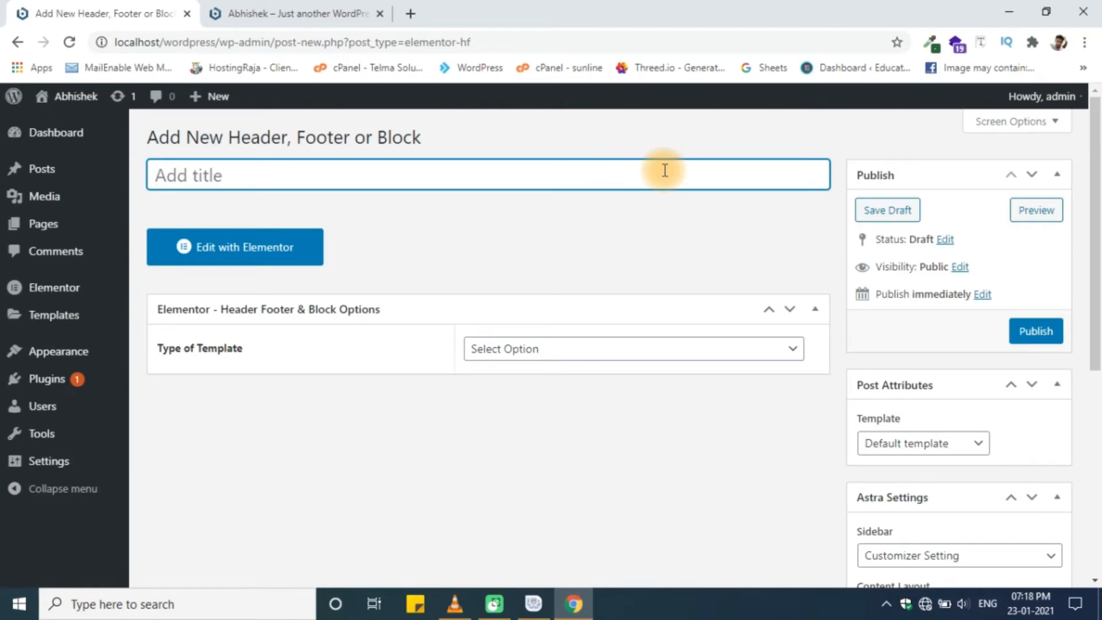
type("Header")
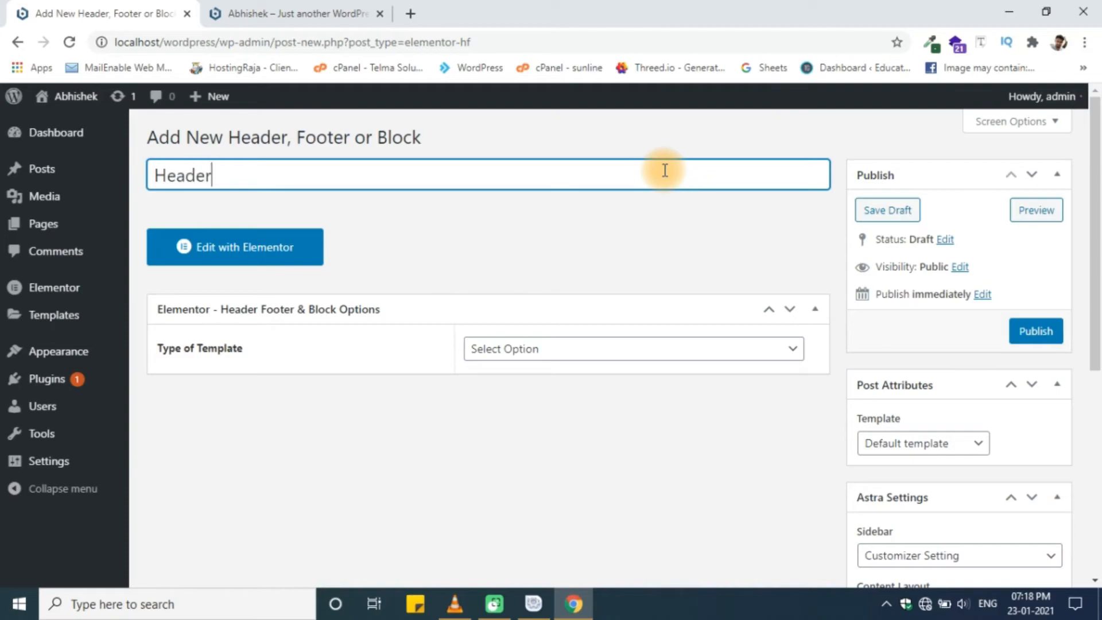
left_click(724, 339)
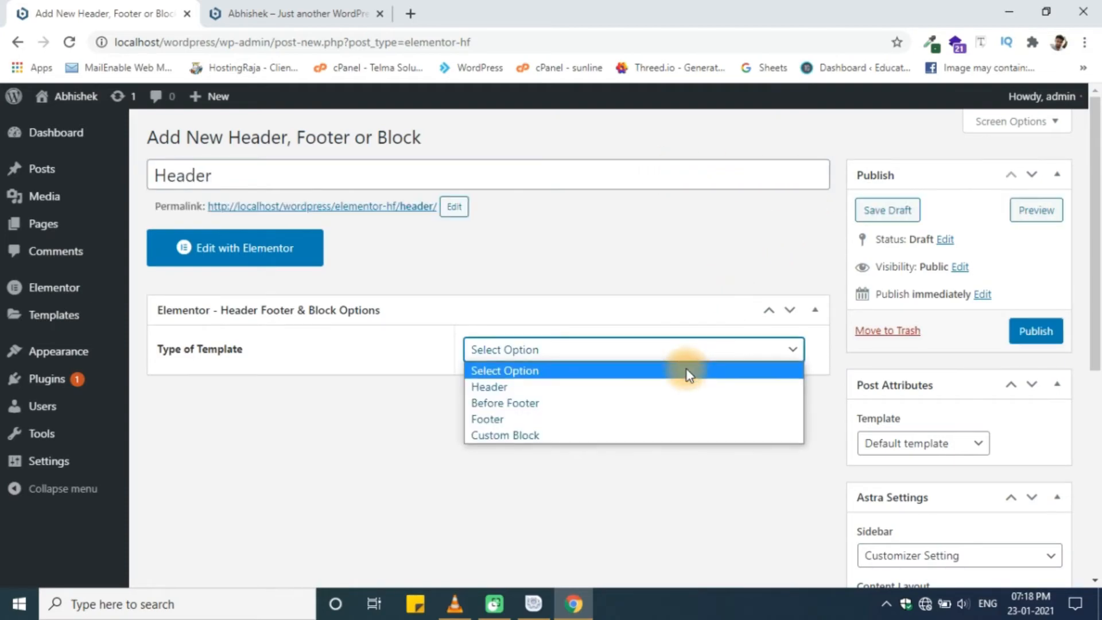
left_click(688, 384)
- Set the template to display on the Entire Website and publish it
left_click(712, 405)
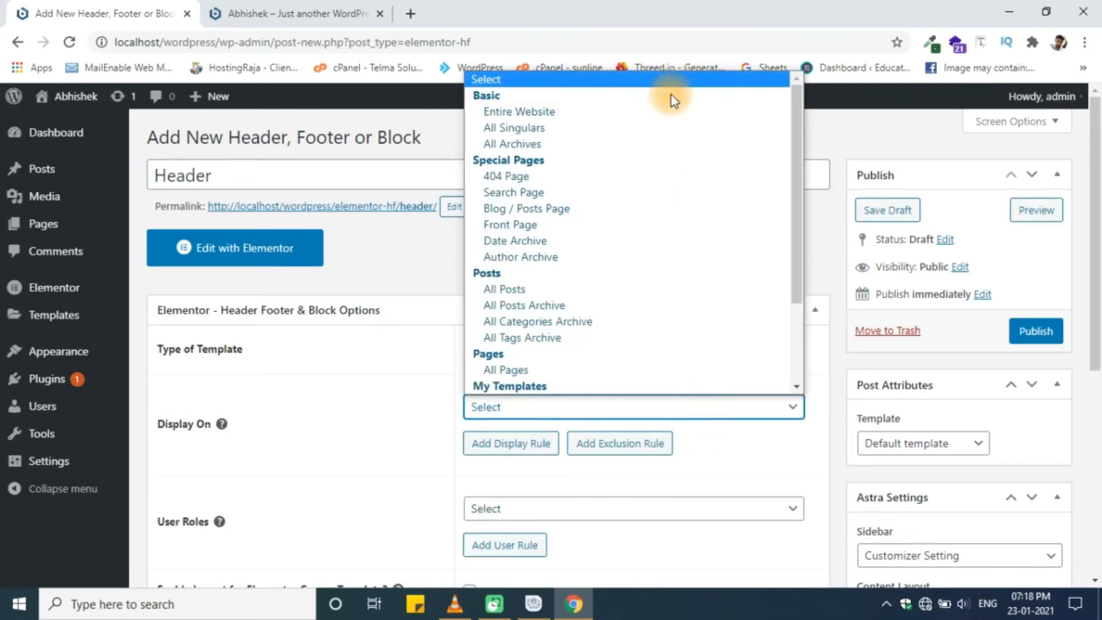
left_click(664, 109)
scroll(725, 413, "down", 3)
scroll(726, 413, "up", 3)
left_click(1058, 333)
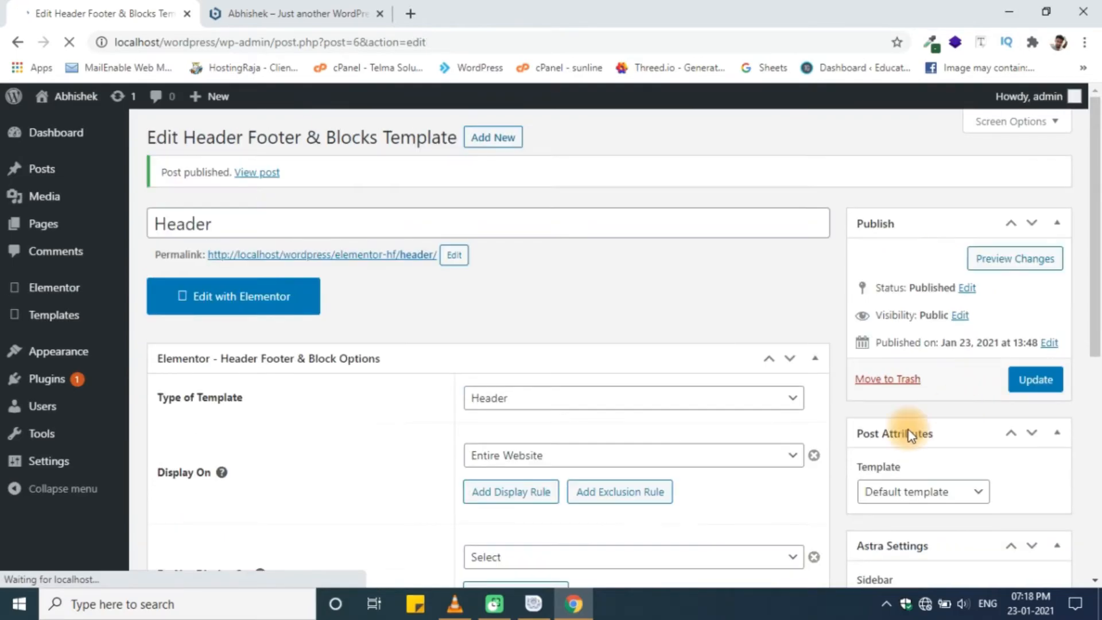
- Open the Header template in Elementor after checking the reloaded front page
left_click(340, 7)
left_click(94, 7)
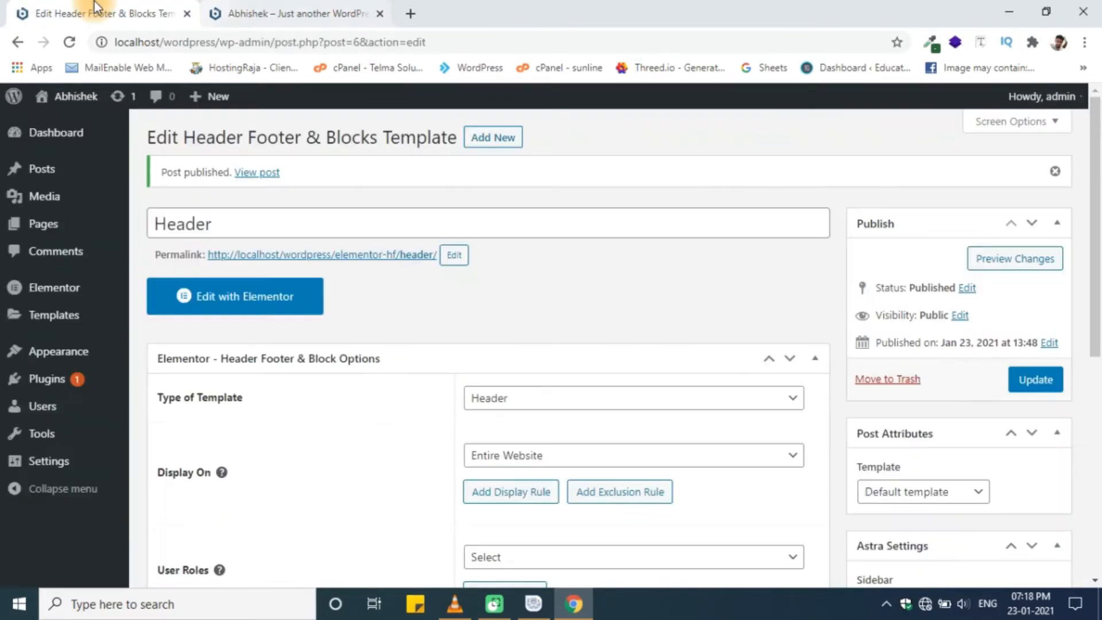
right_click(226, 289)
left_click(669, 302)
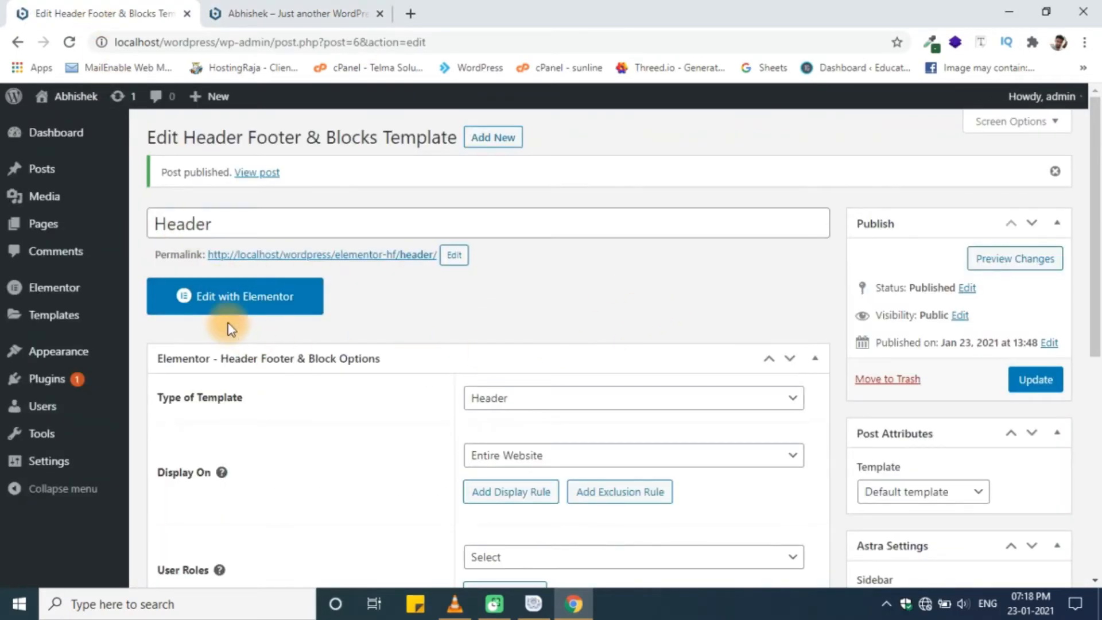
left_click(221, 301)
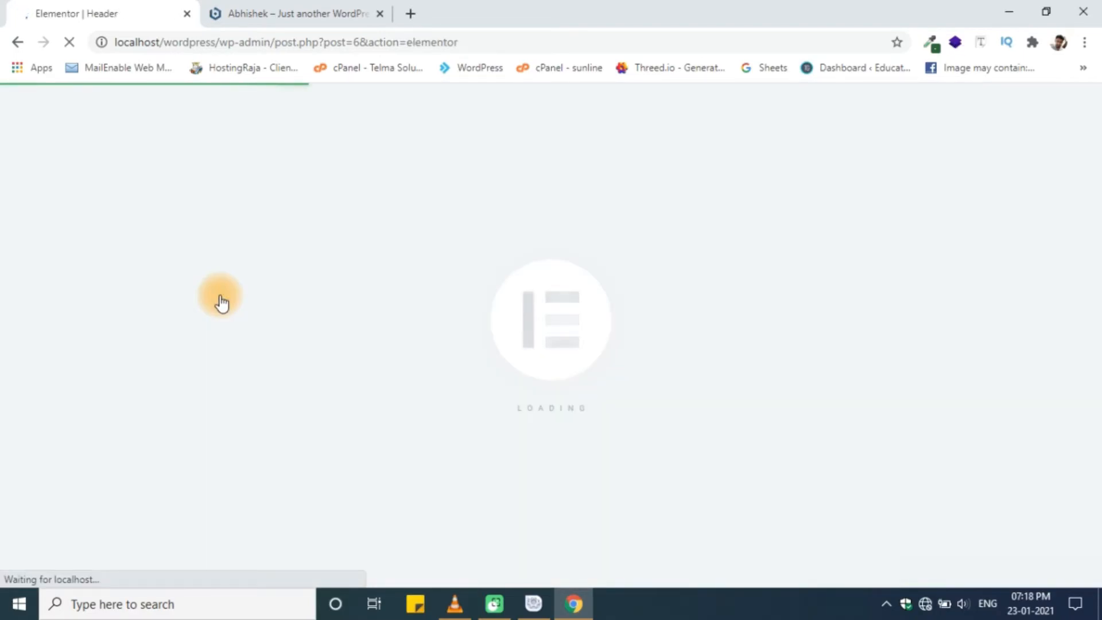
left_click(302, 14)
left_click(69, 41)
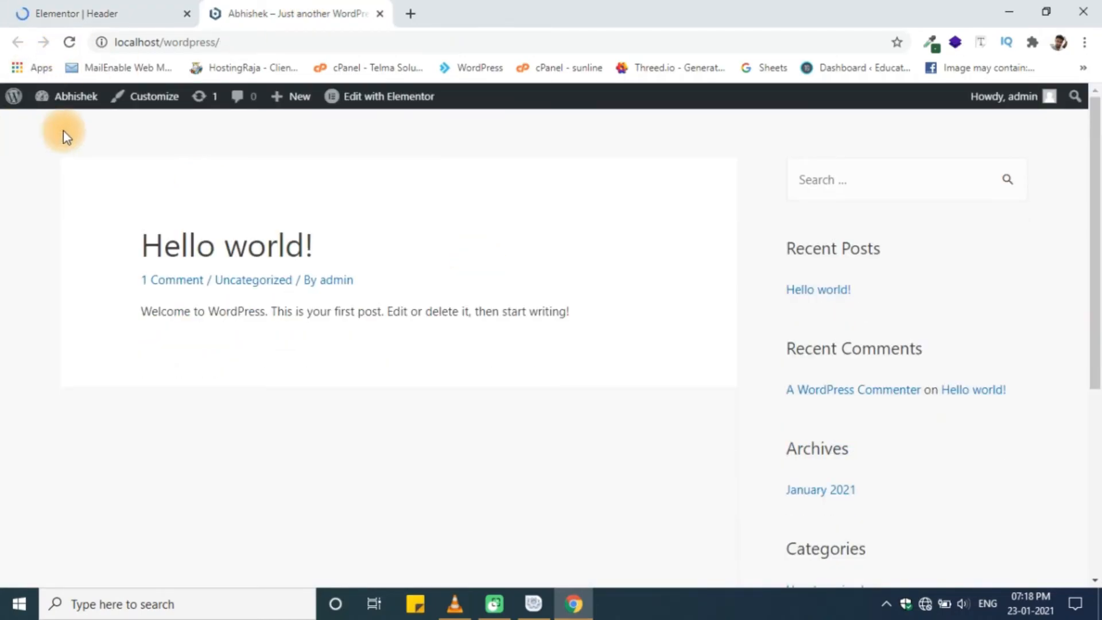
left_click(109, 8)
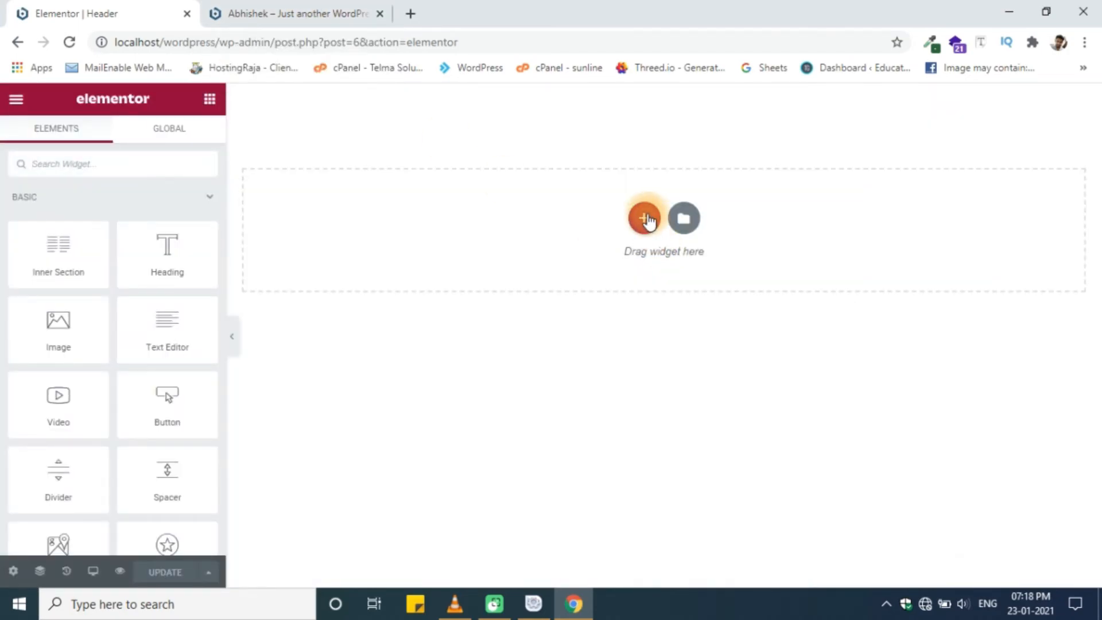
- Add a two-column section to the header in Elementor
left_click(646, 220)
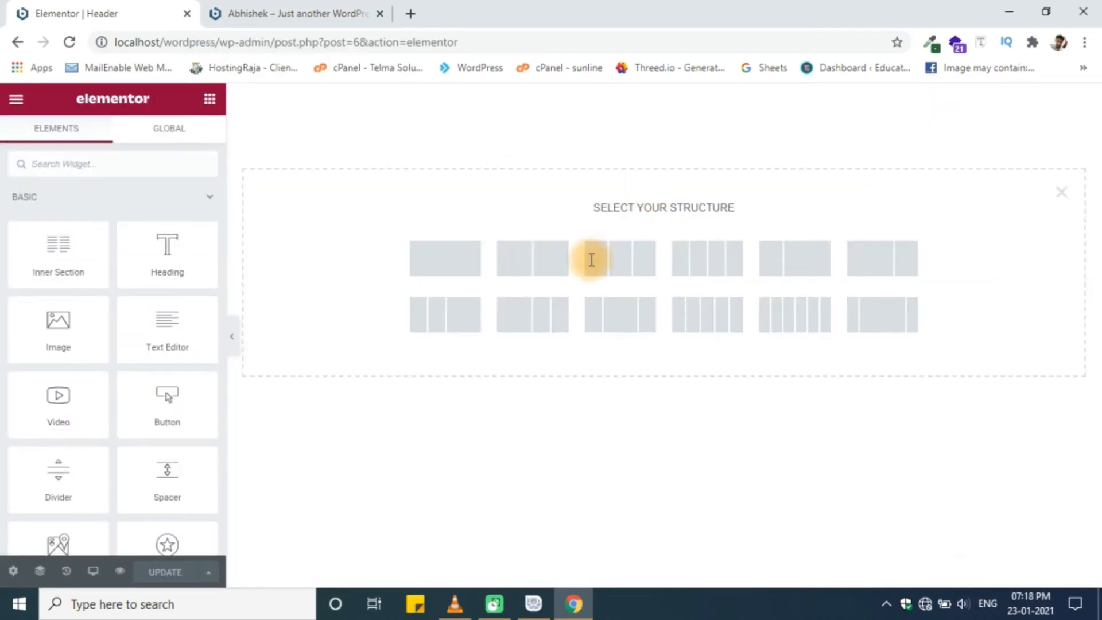
left_click(550, 265)
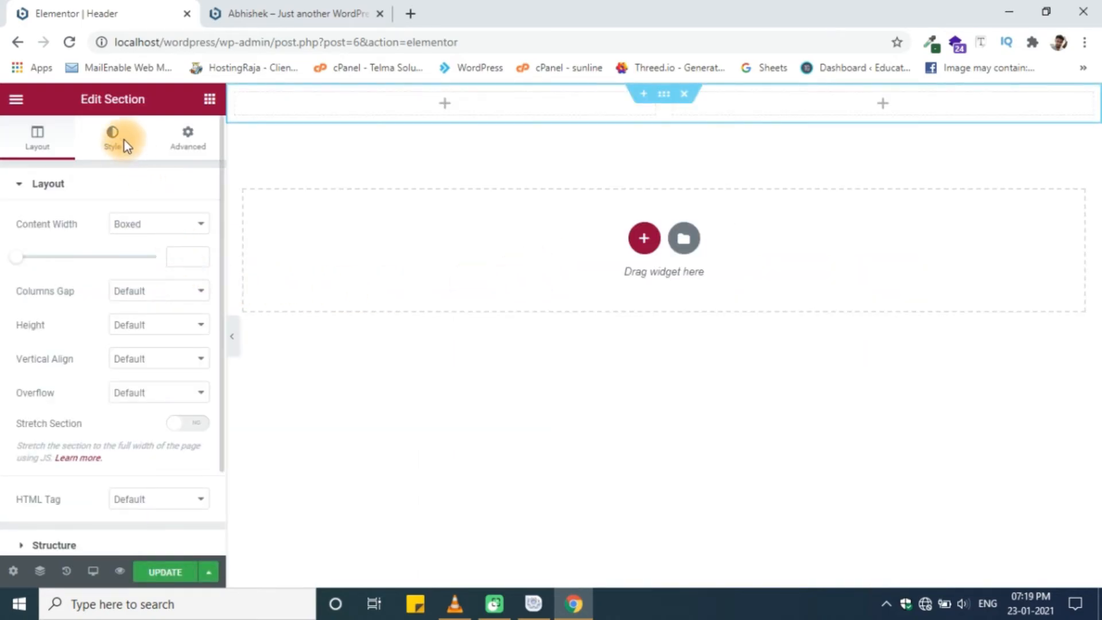
left_click(265, 23)
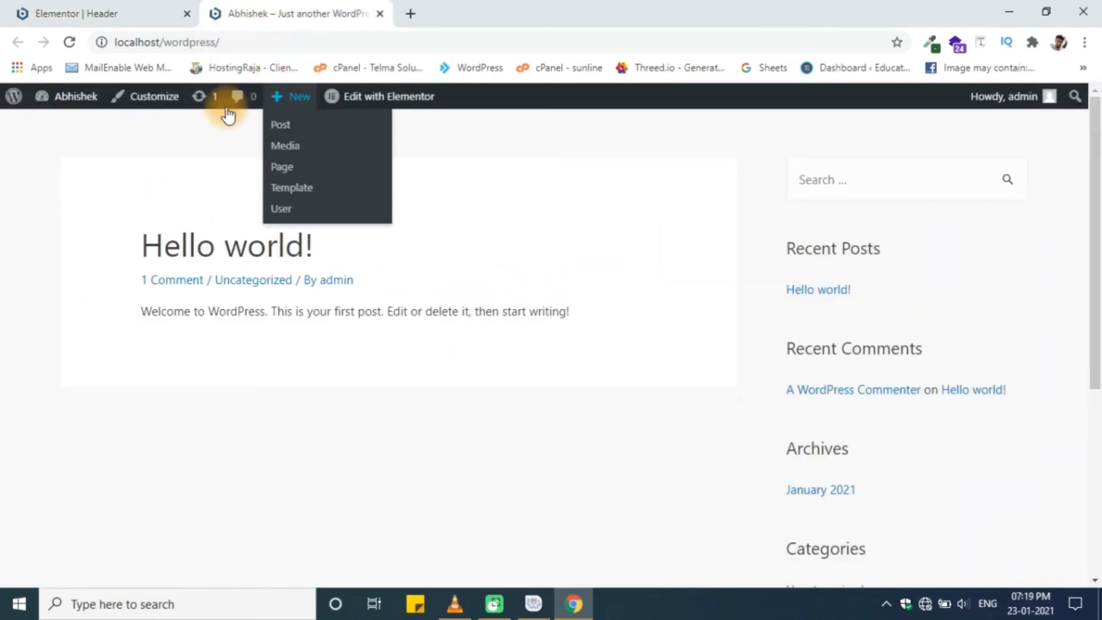
left_click(133, 13)
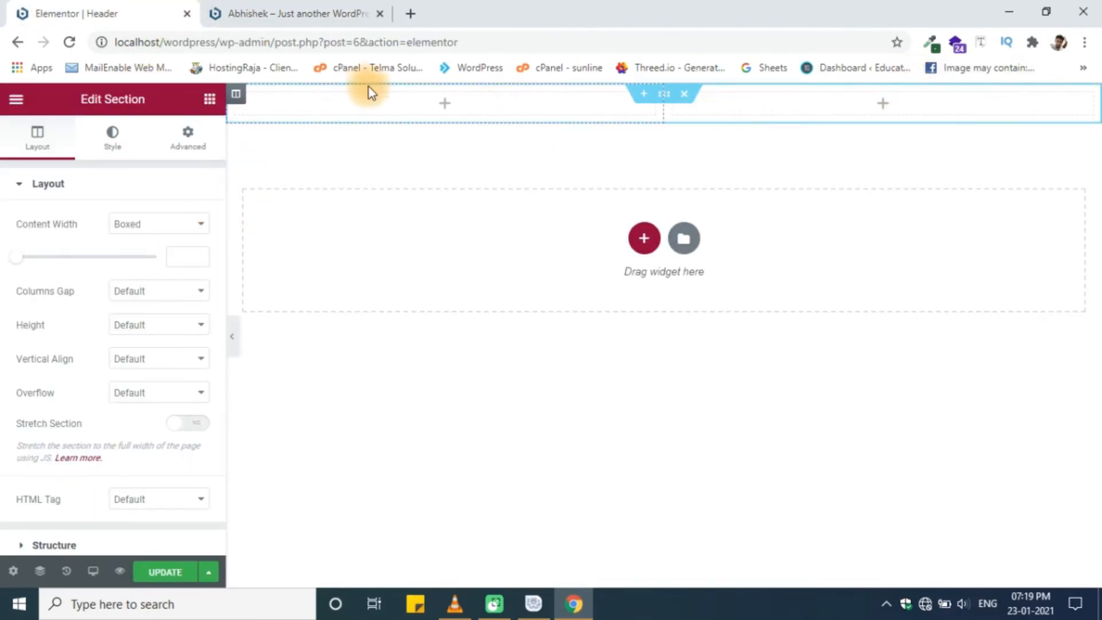
- Search 'men', drop a Navigation Menu in the right column, and leave to create a menu
left_click(6, 97)
left_click(8, 97)
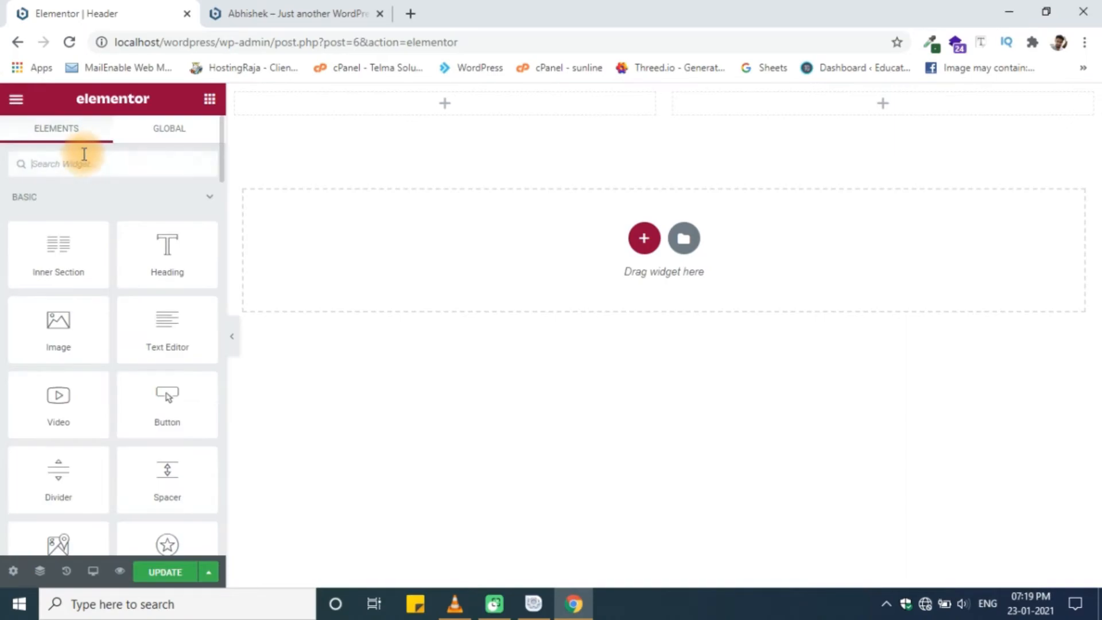
type("men")
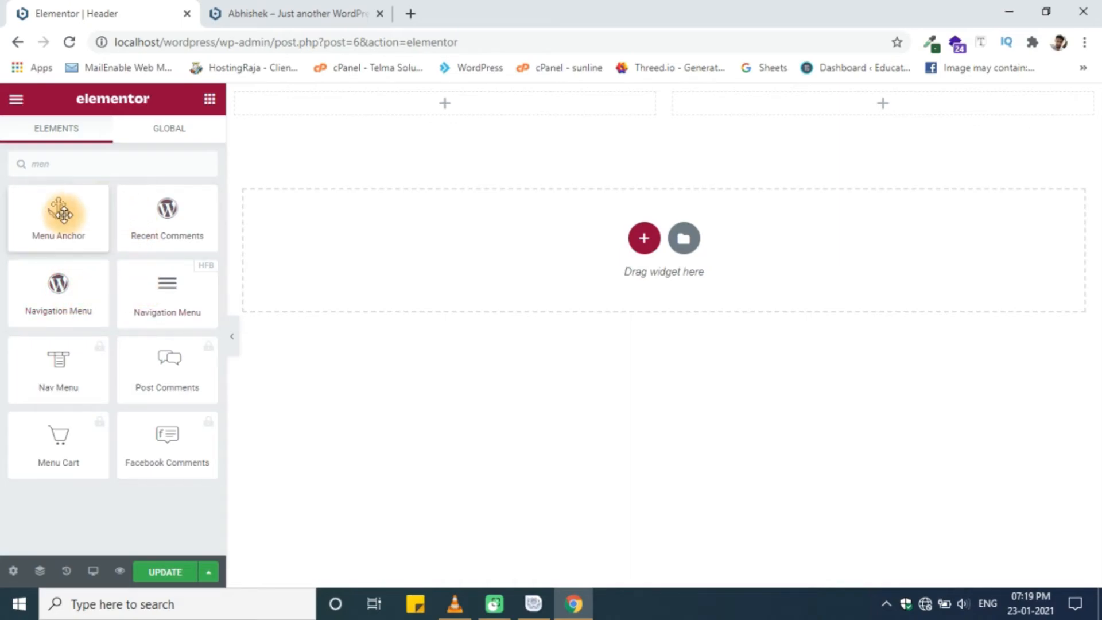
left_click_drag(54, 288, 849, 109)
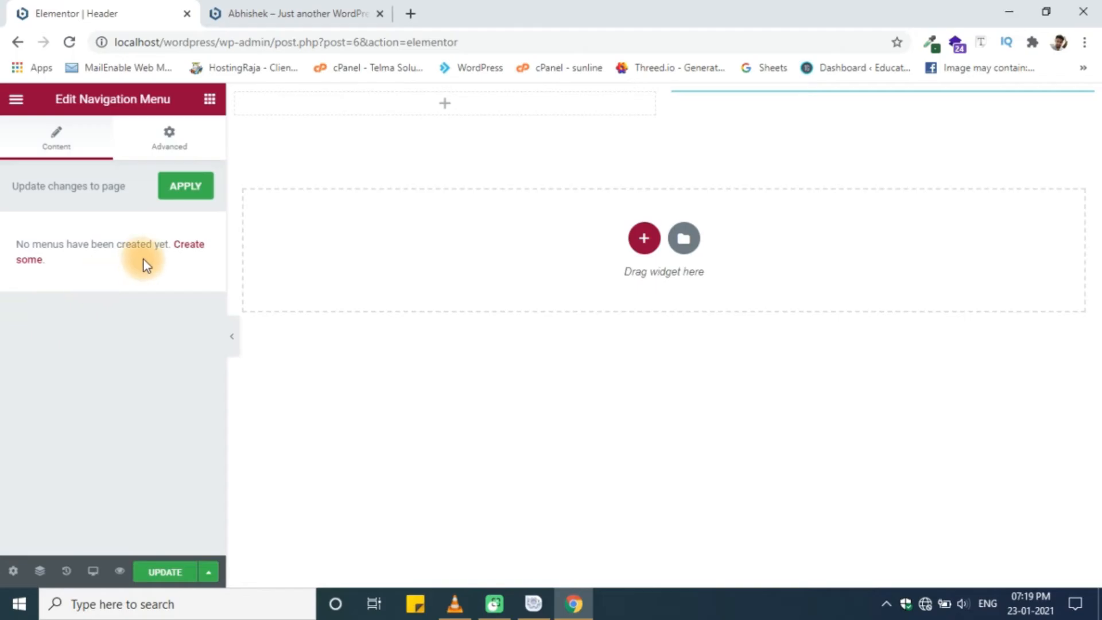
left_click(183, 247)
left_click(626, 138)
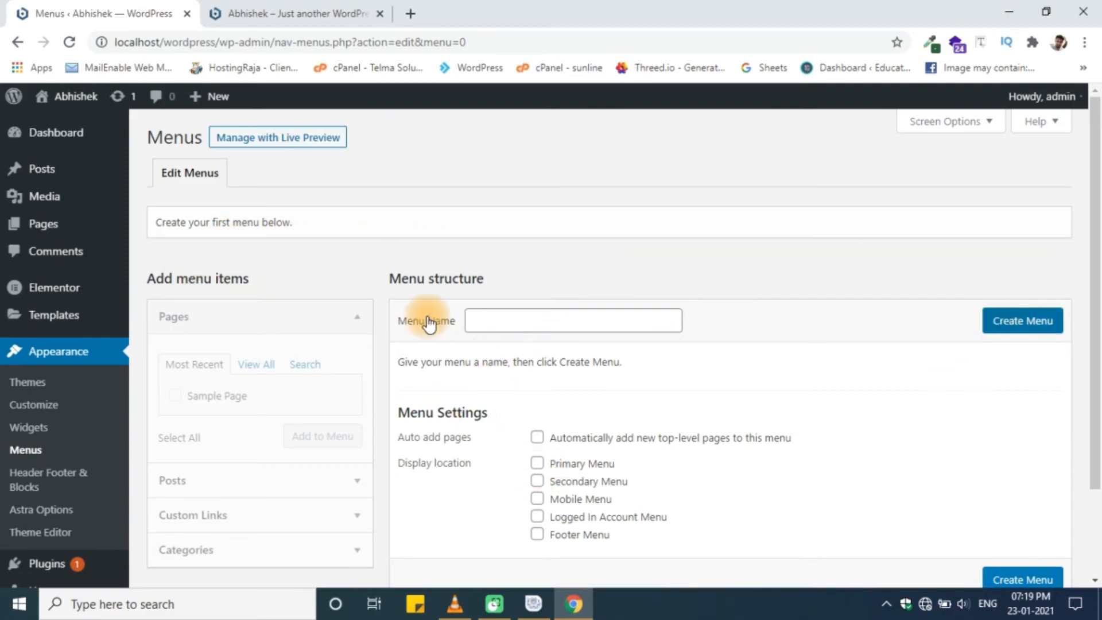
- Create 'Main Menu' and save it assigned only to the Primary Menu location
left_click(510, 319)
left_click(505, 354)
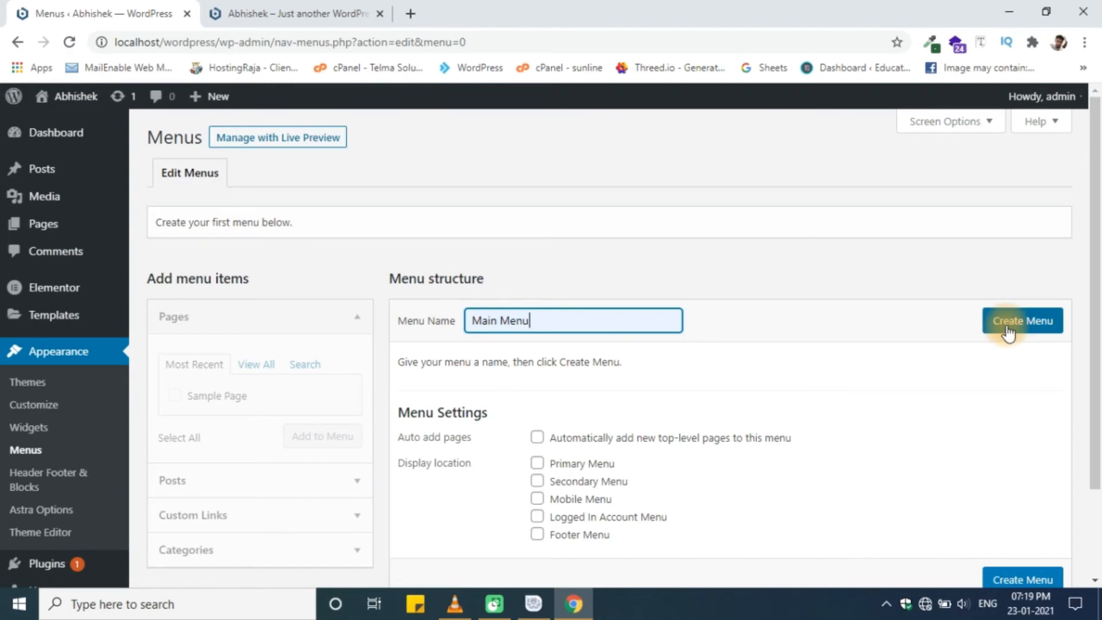
left_click(1014, 317)
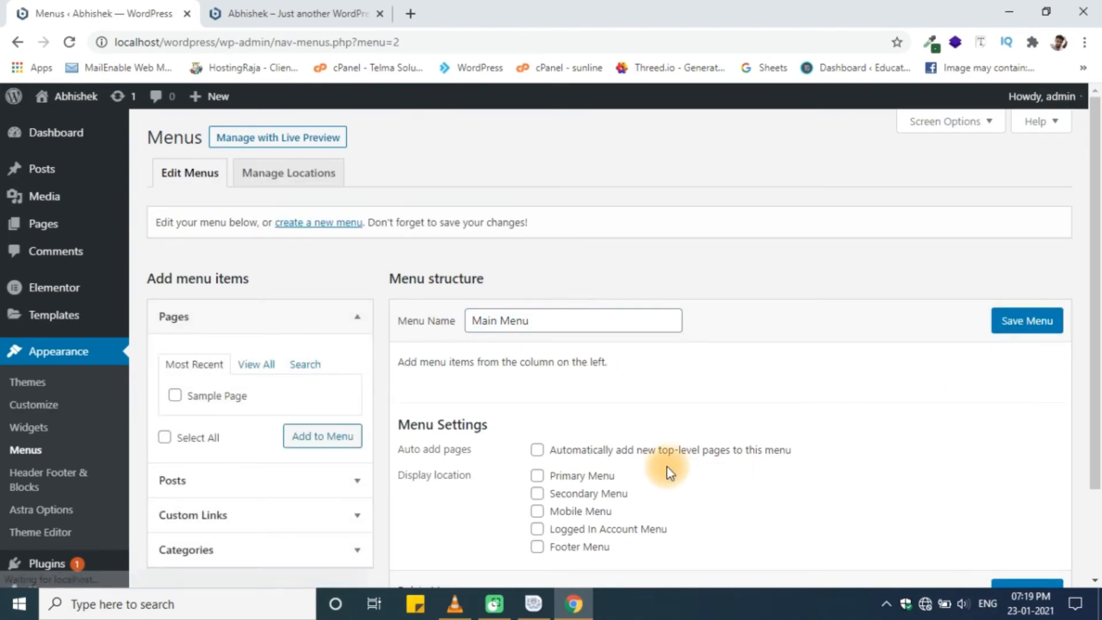
left_click(537, 510)
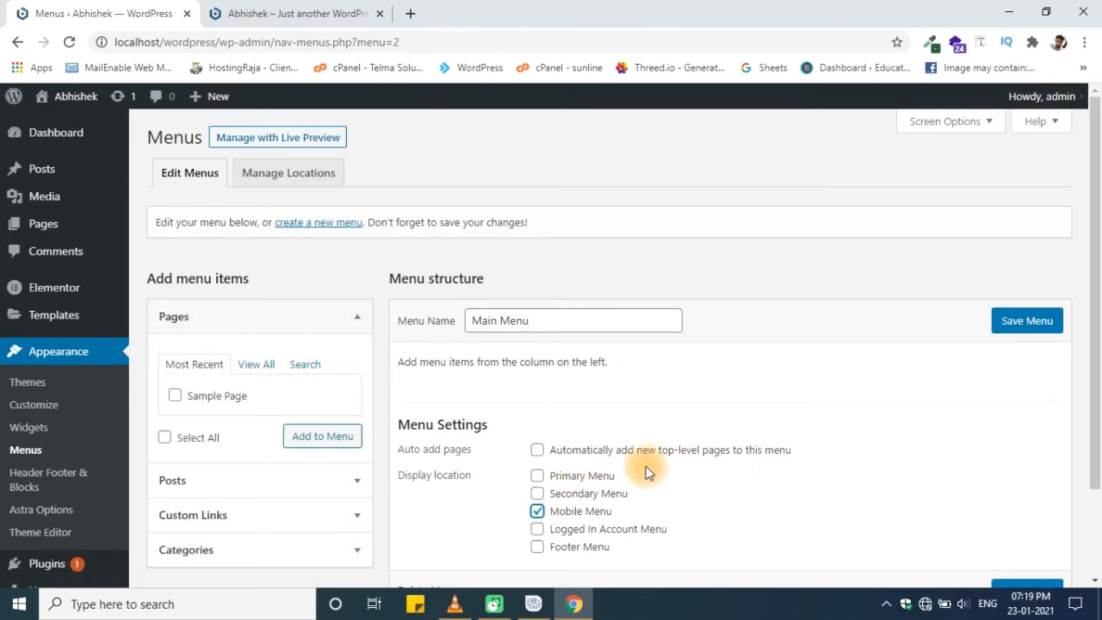
left_click(539, 476)
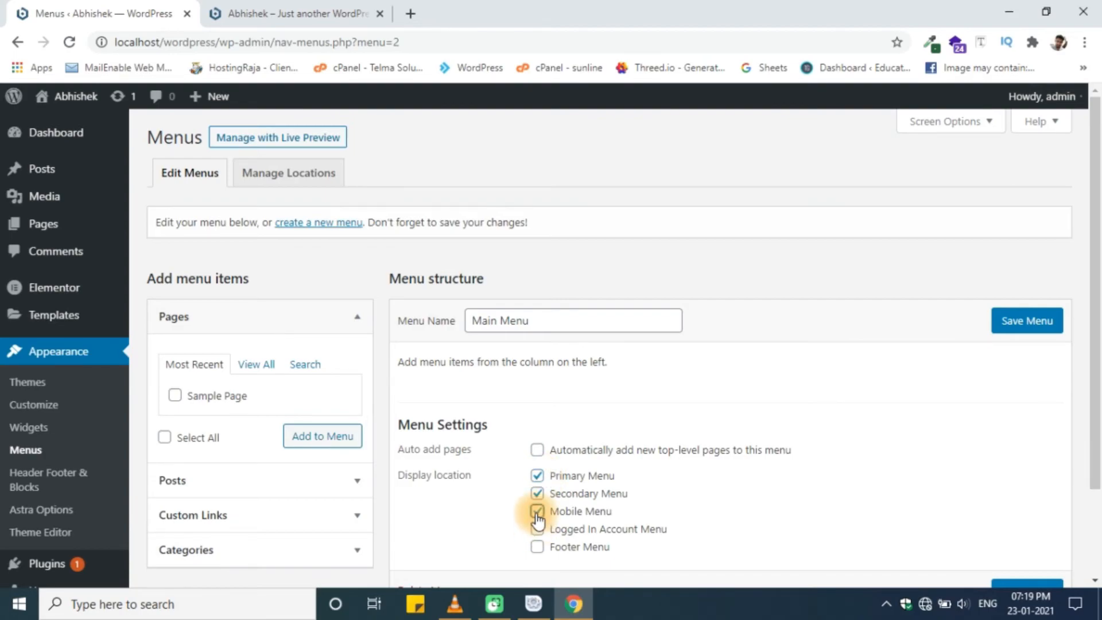
left_click(538, 512)
left_click(537, 493)
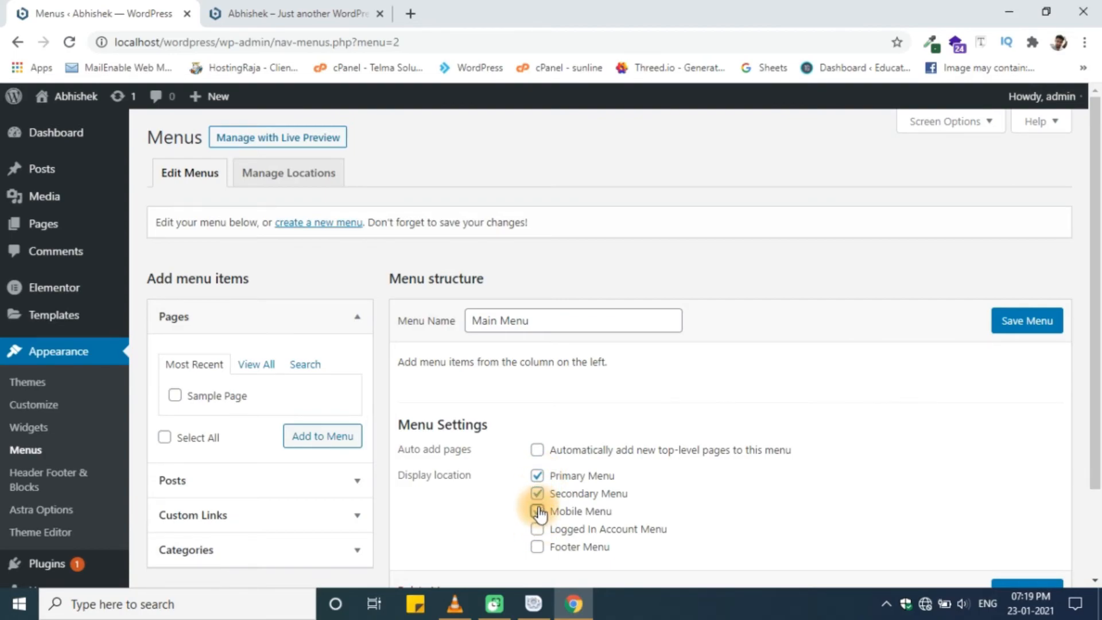
left_click(1027, 325)
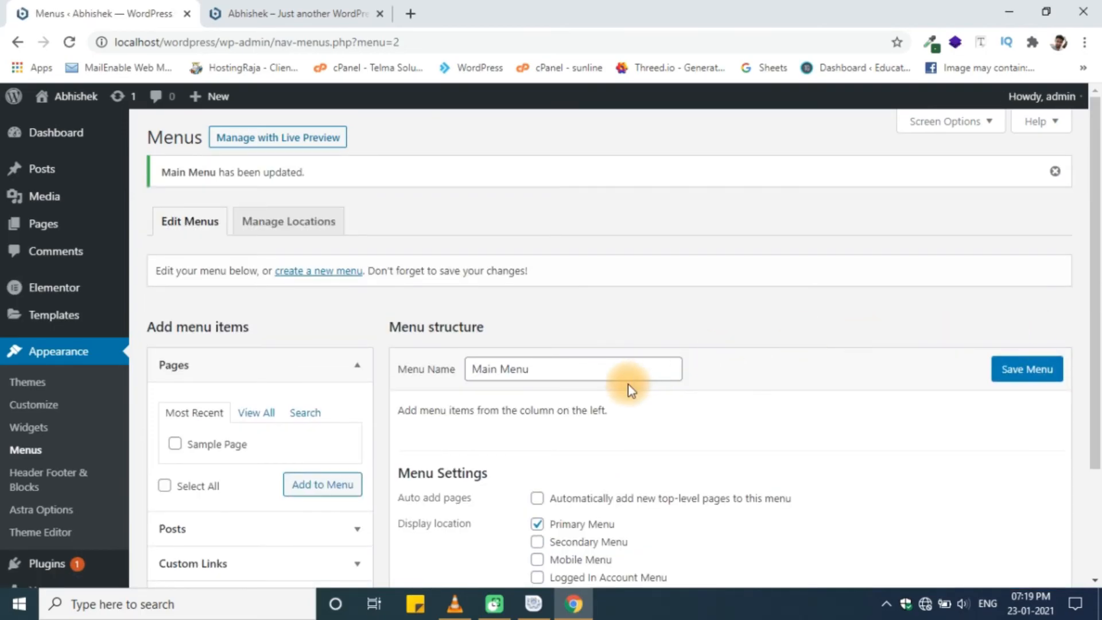
- Add Sample Page to Main Menu and save the menu
scroll(628, 388, "down", 3)
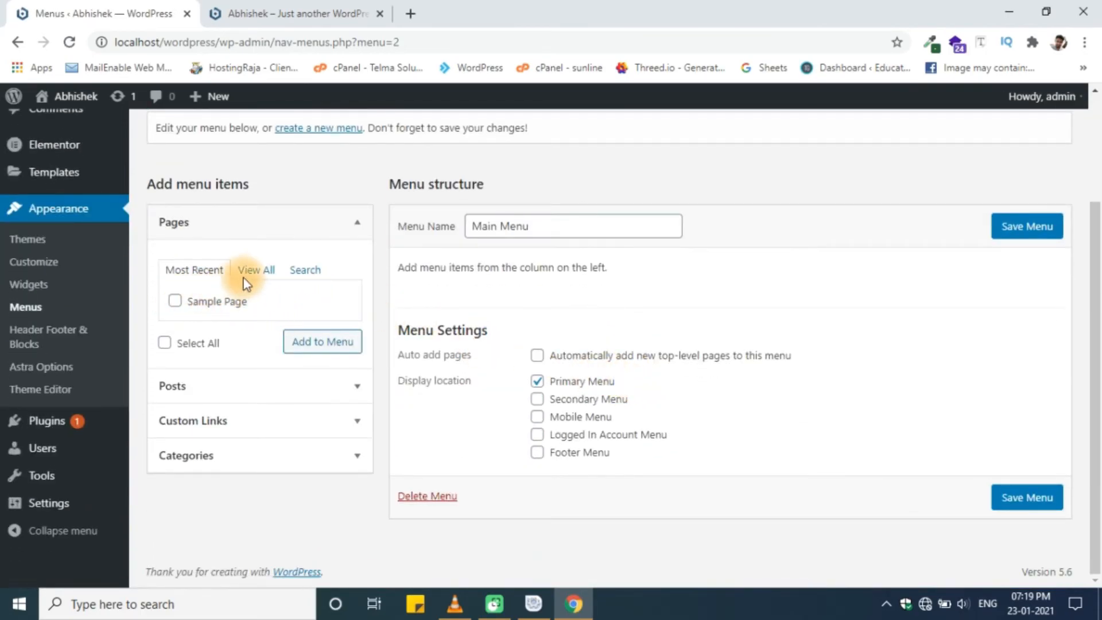
left_click(322, 347)
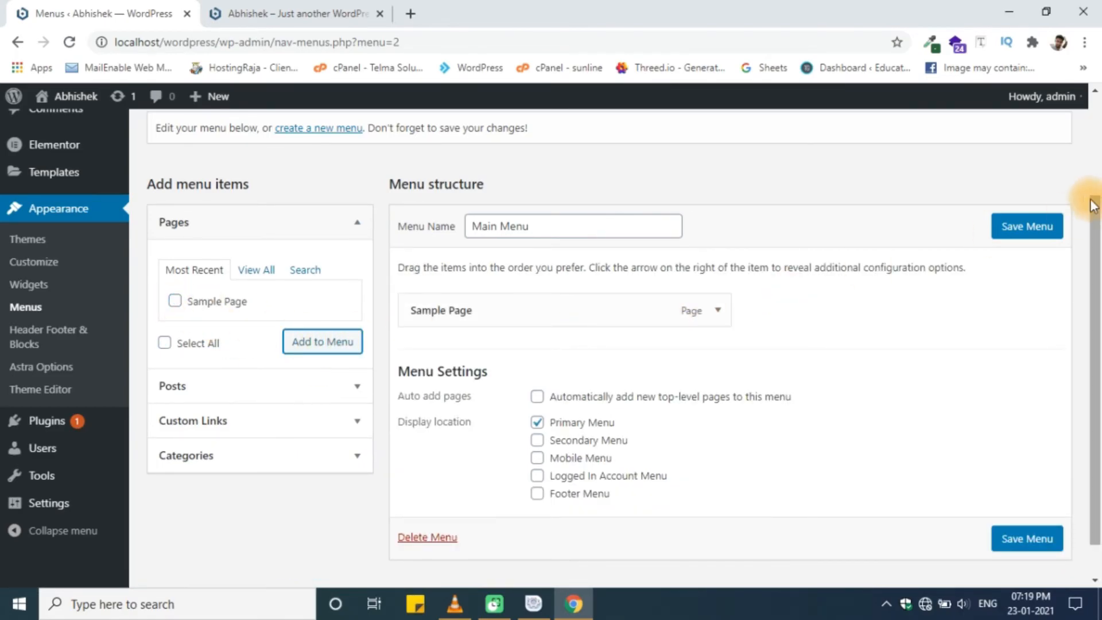
left_click(1031, 226)
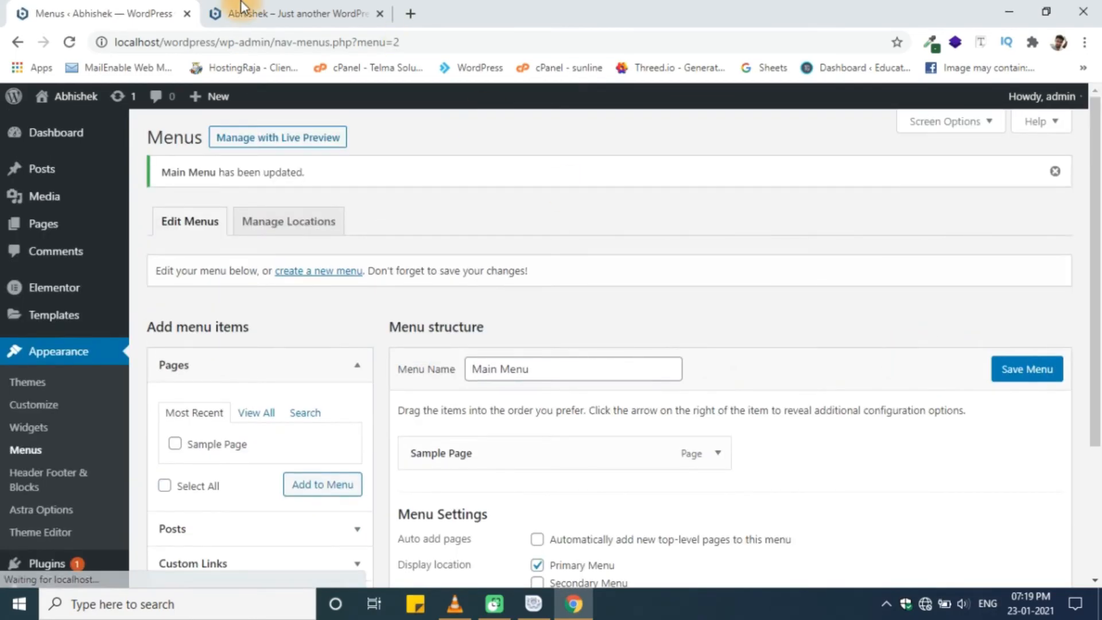
- Reload the front page, compare it with the Menus page, then go to the Header's Elementor editor
left_click(220, 8)
left_click(70, 43)
left_click(93, 8)
left_click(272, 7)
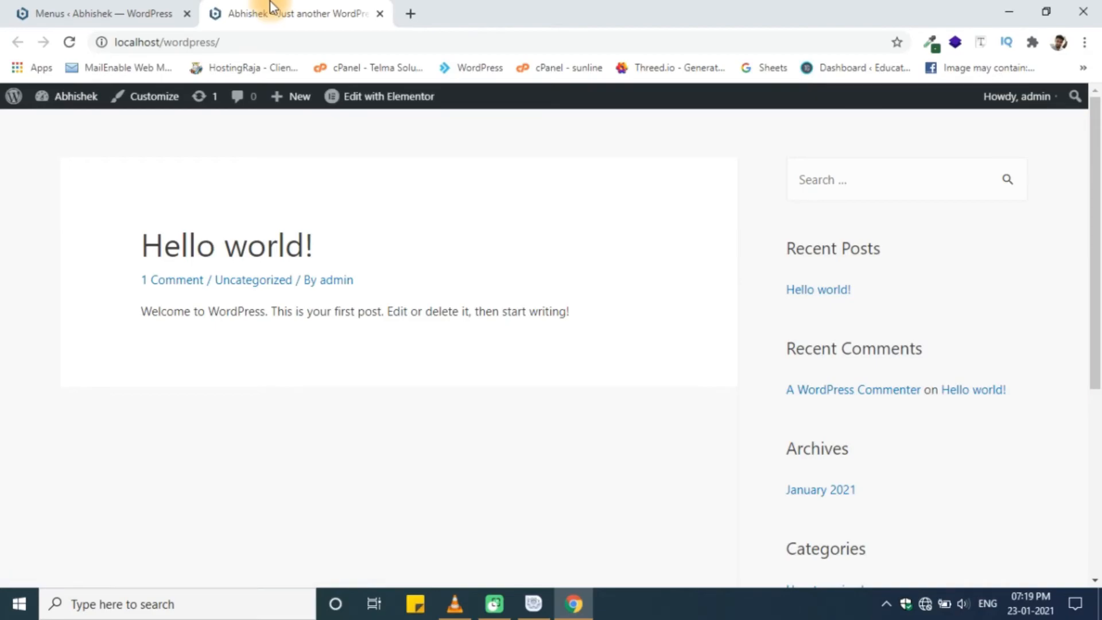
left_click(162, 8)
key("ctrl+Tab")
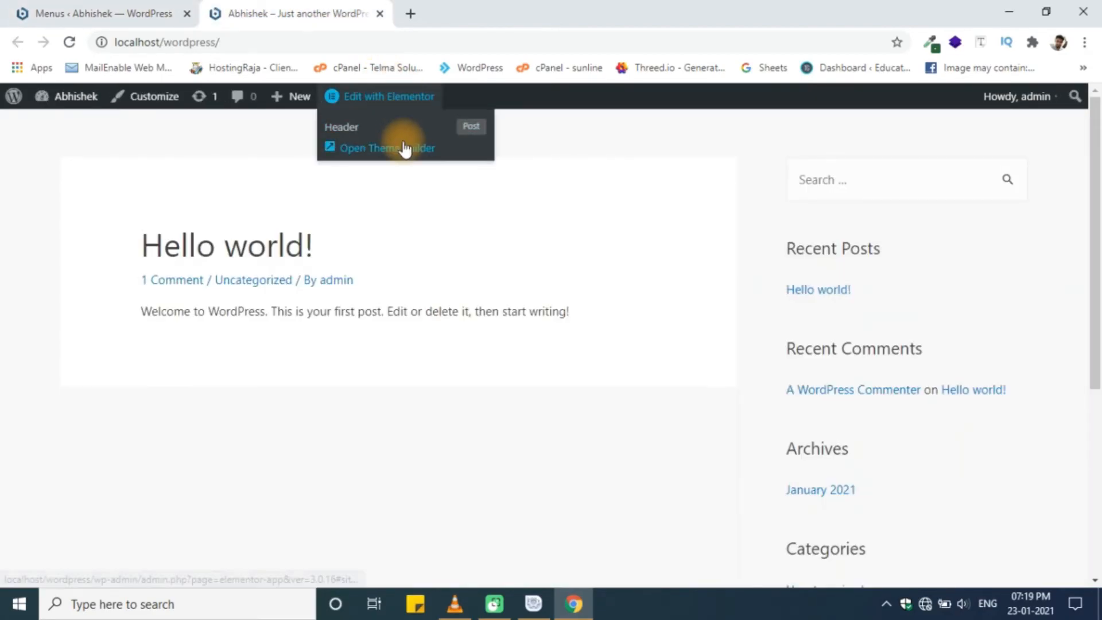
left_click(69, 9)
left_click(236, 10)
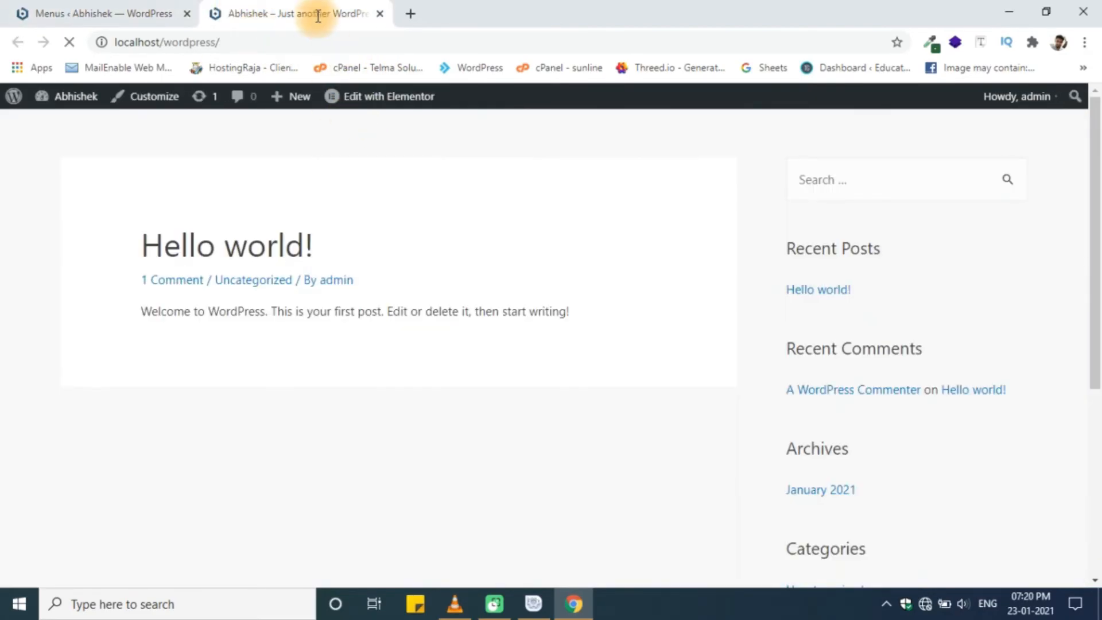
mouse_move(351, 101)
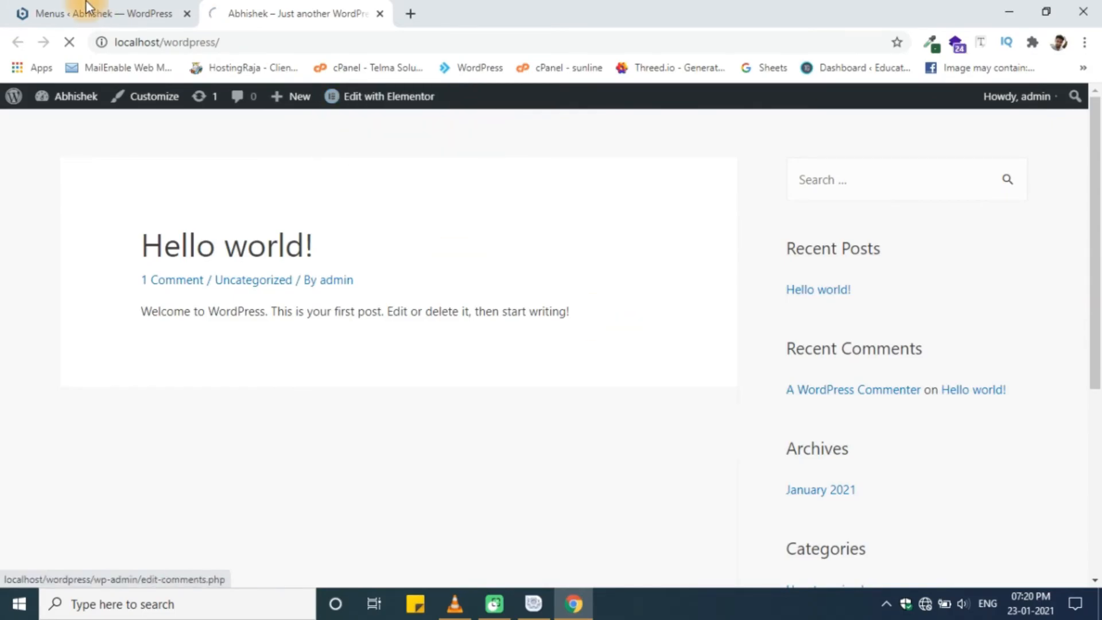
left_click(86, 7)
left_click(307, 10)
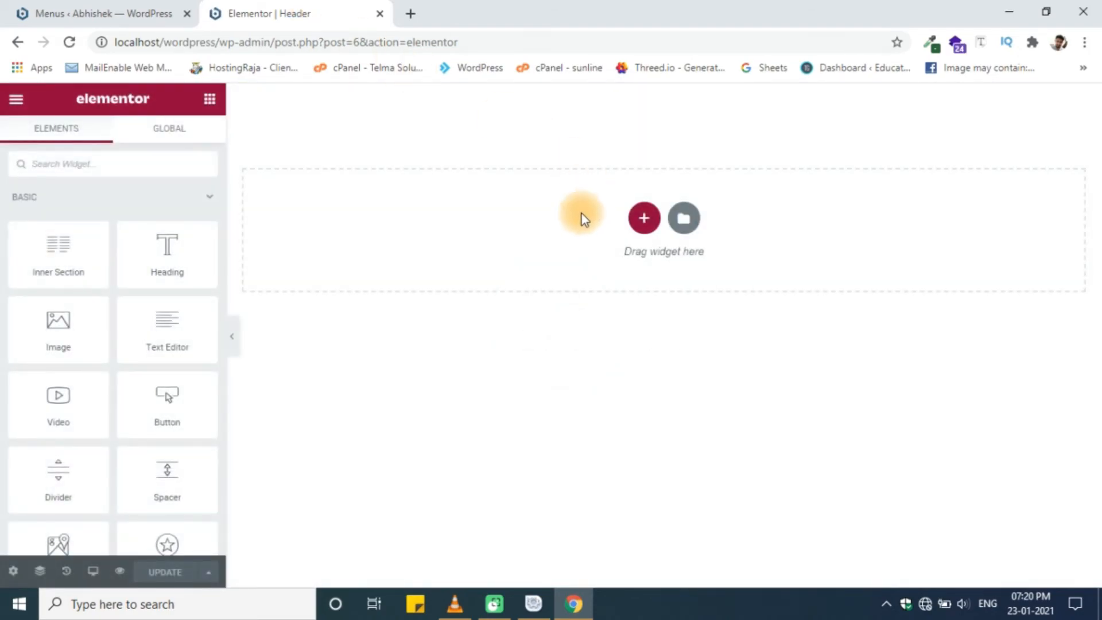
- Add a two-column section to the Header template and return to the widget list
left_click(643, 217)
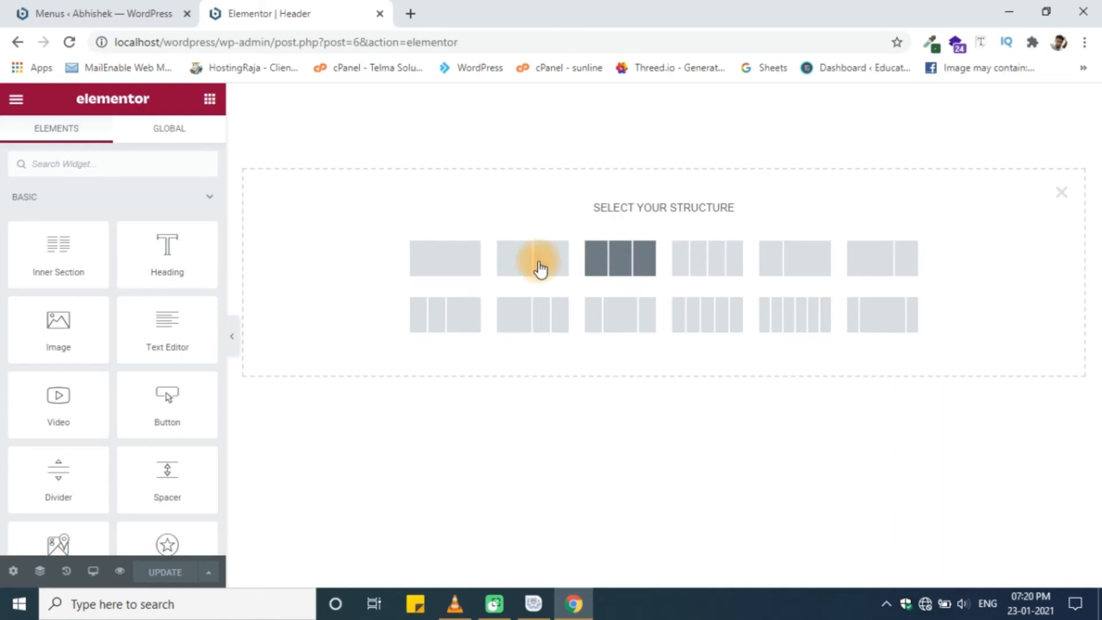
left_click(505, 259)
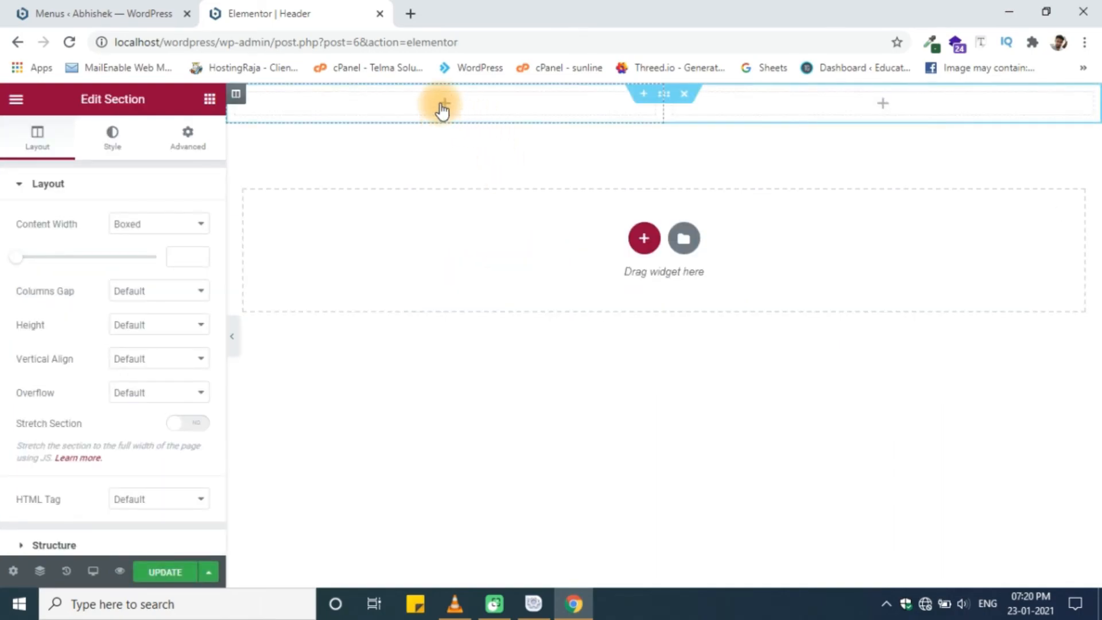
left_click(17, 98)
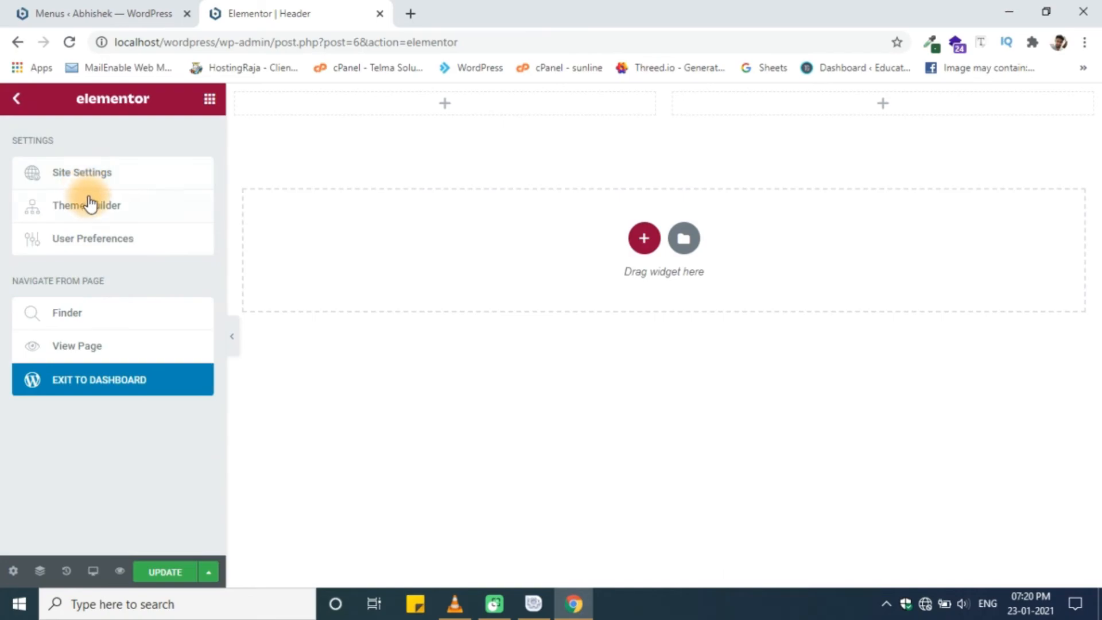
left_click(17, 100)
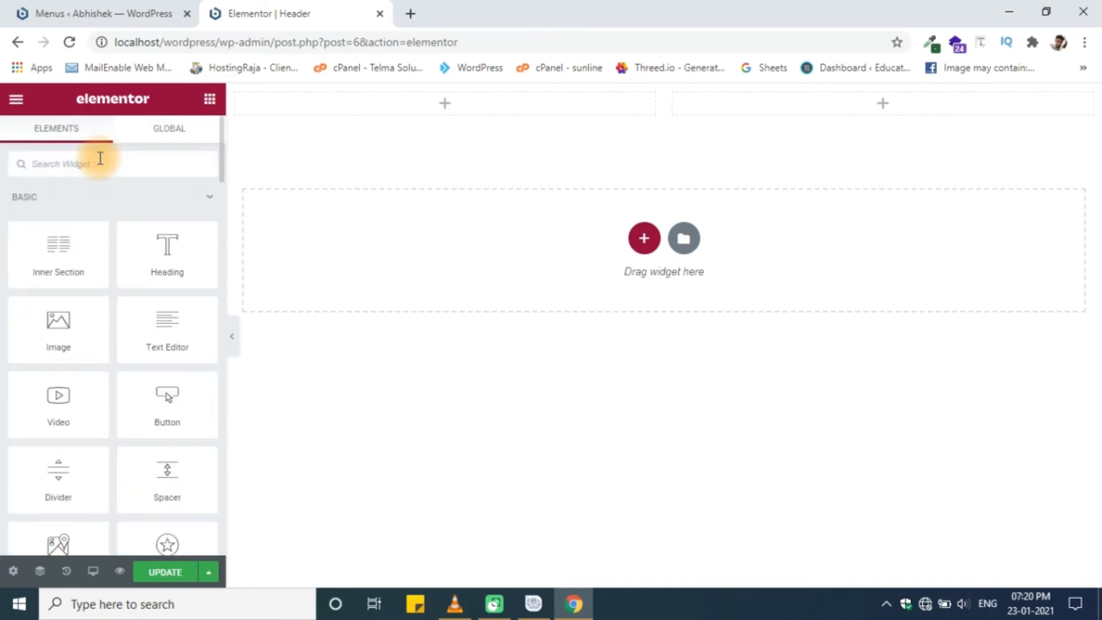
- Search 'lo', place a Site Logo widget in the left column, then delete it
left_click(99, 164)
type("lo")
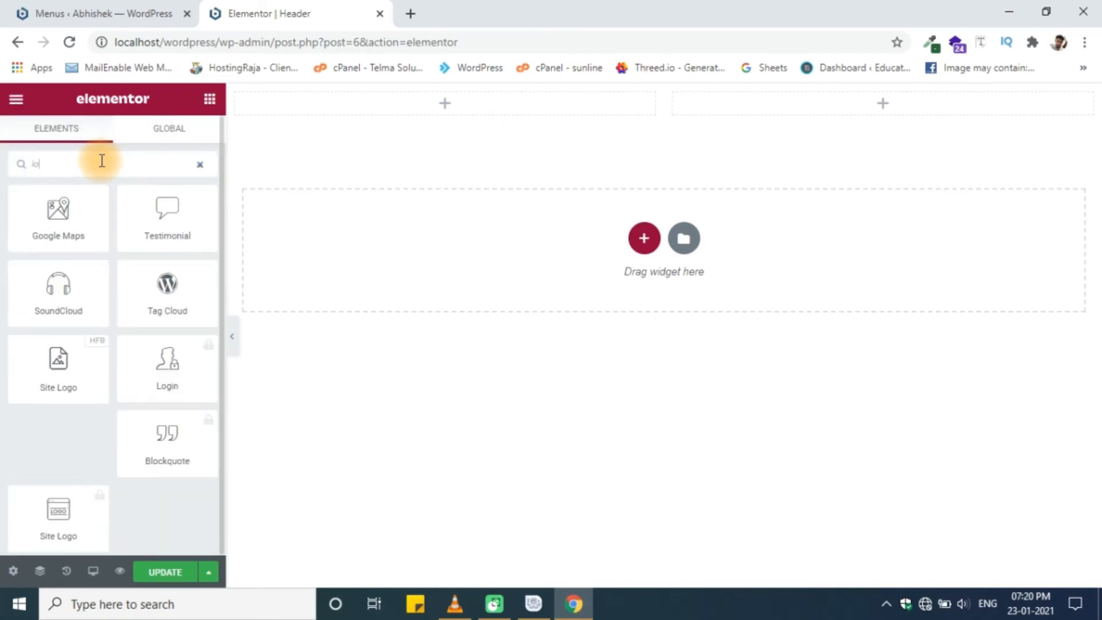
left_click(66, 542)
left_click(66, 542)
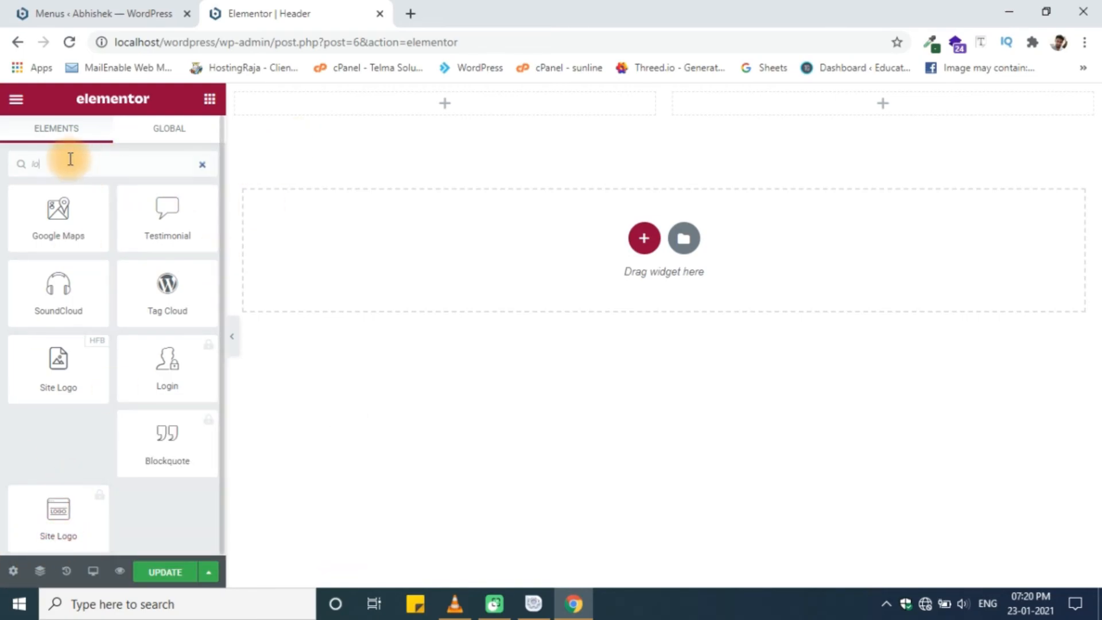
left_click_drag(59, 365, 460, 108)
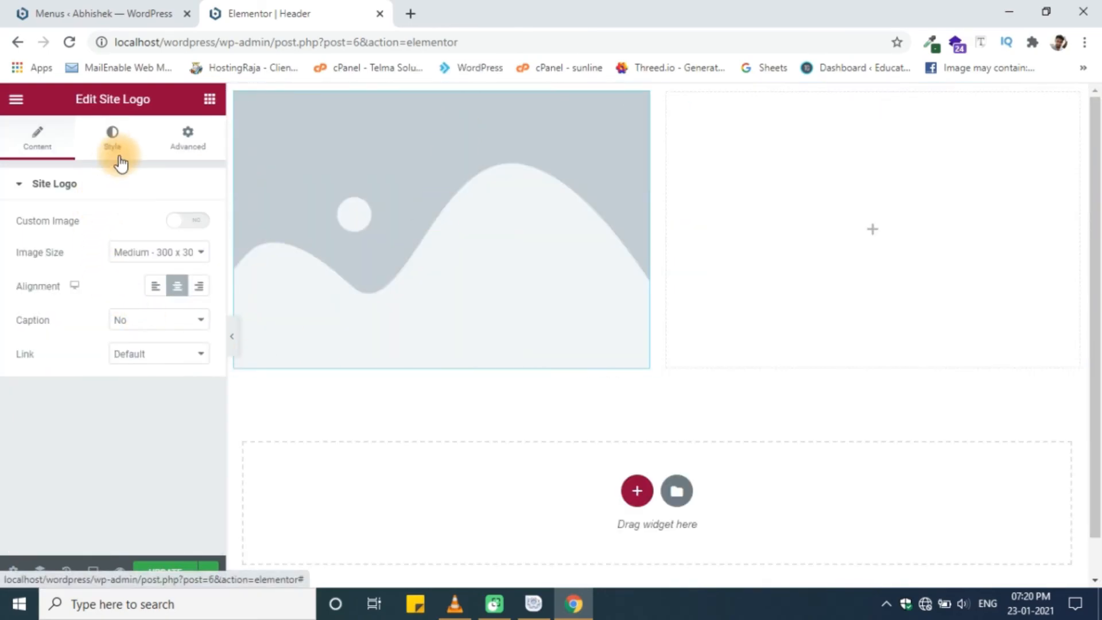
left_click(37, 143)
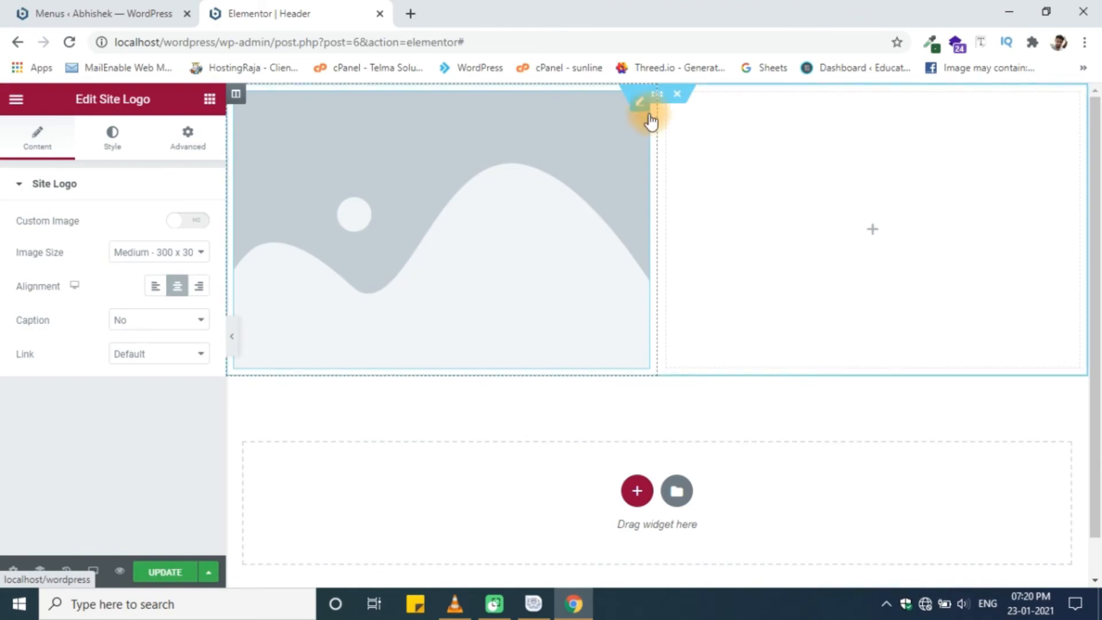
left_click(640, 105)
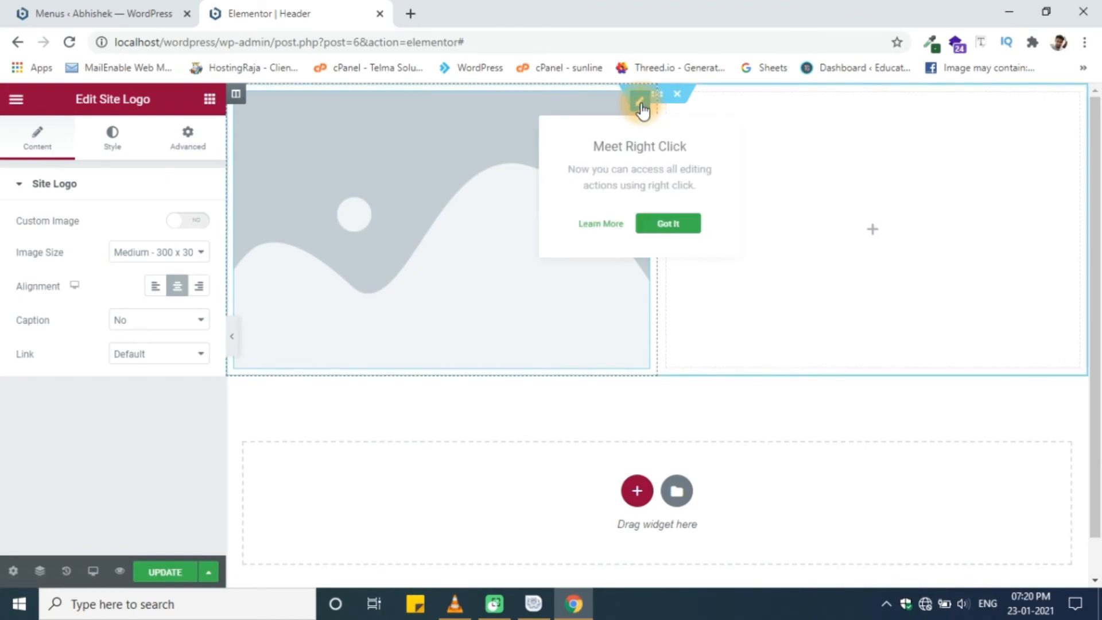
key("Delete")
left_click(91, 168)
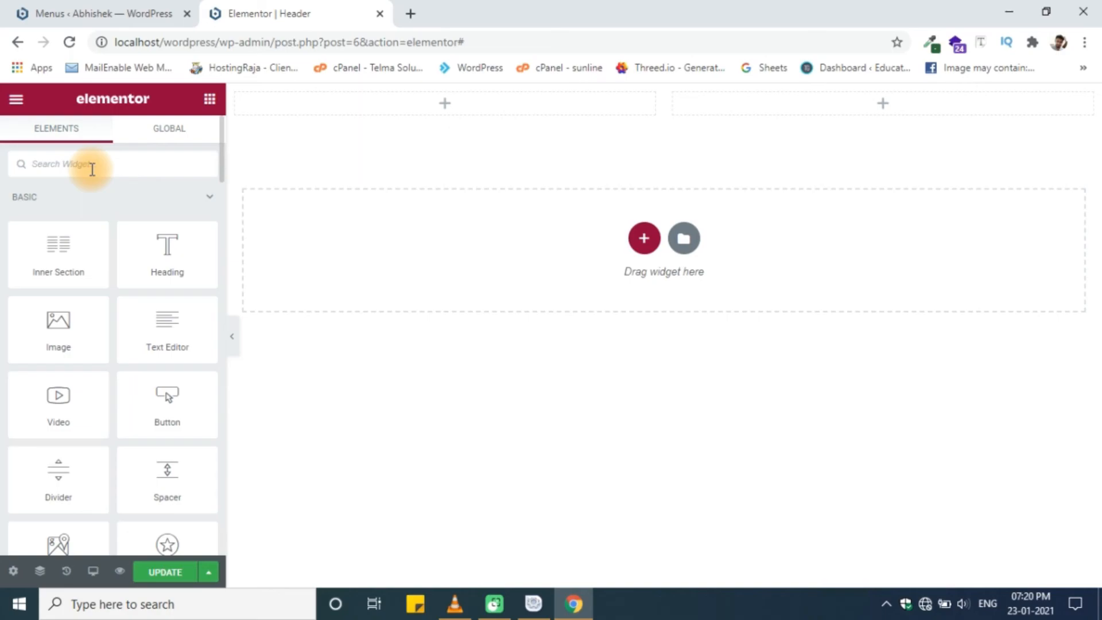
- Place an Image widget in the left column, leaving the media picker without choosing a file
type("image")
left_click_drag(86, 209, 551, 96)
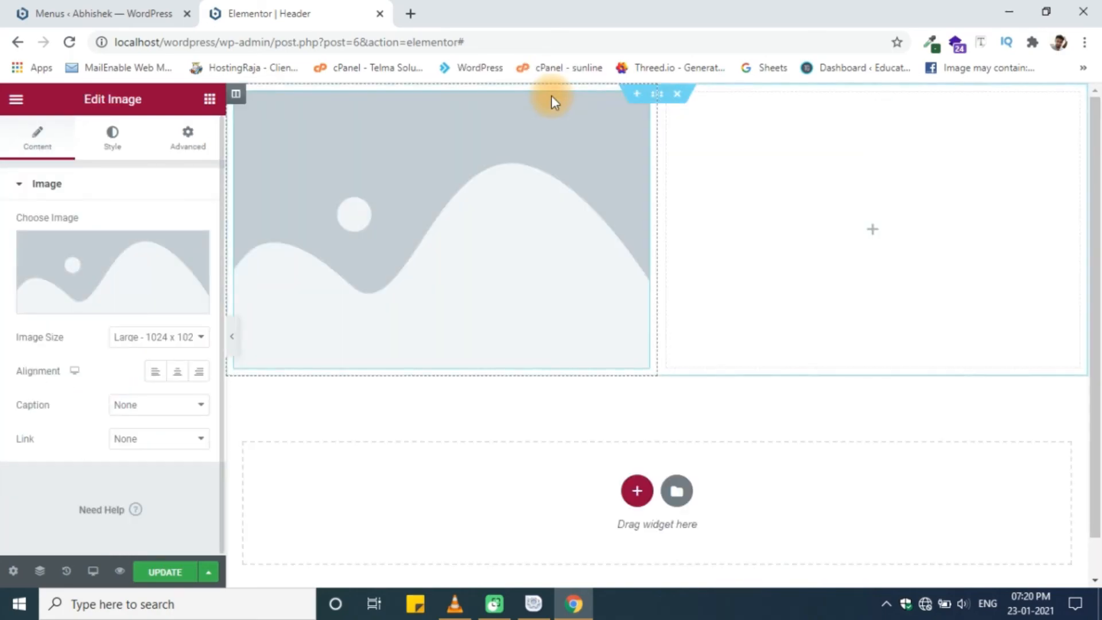
left_click(85, 273)
left_click(177, 164)
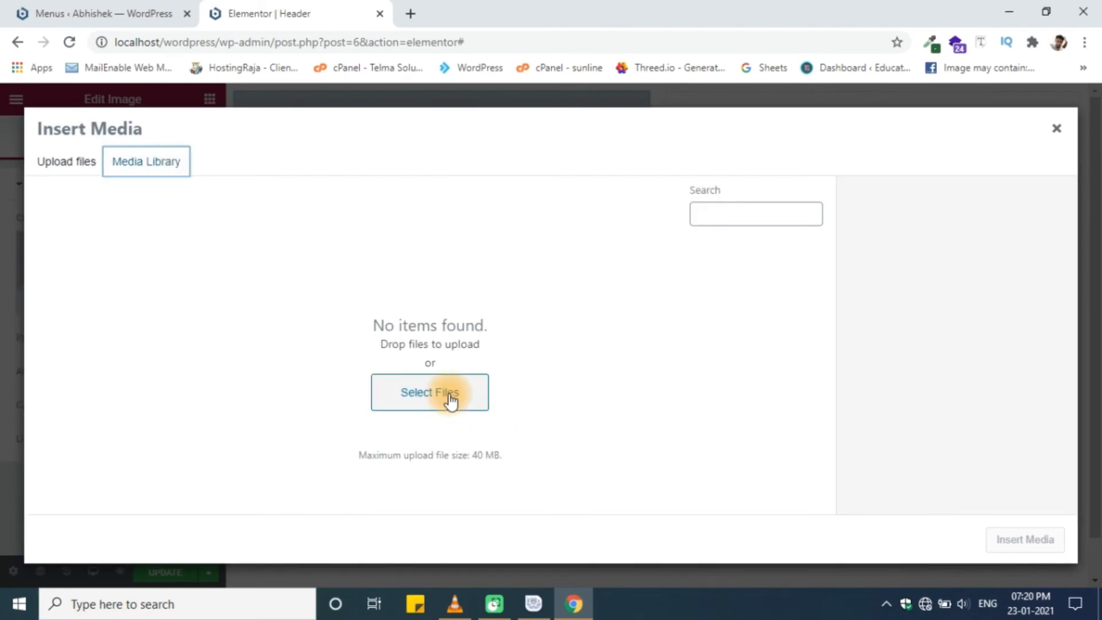
left_click(448, 394)
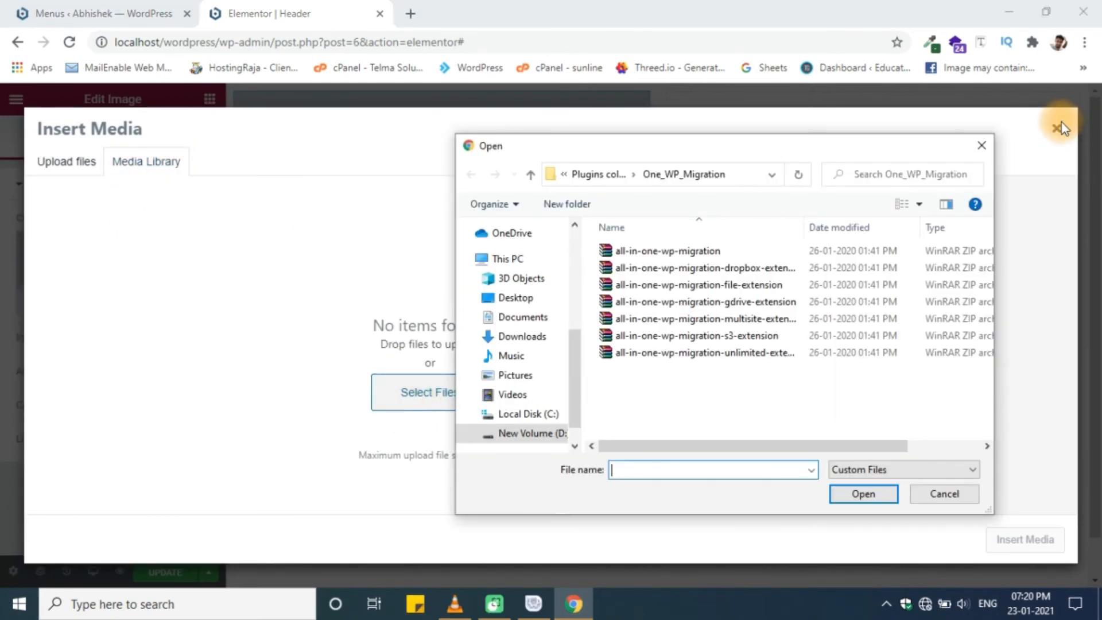
left_click(944, 495)
left_click(1064, 133)
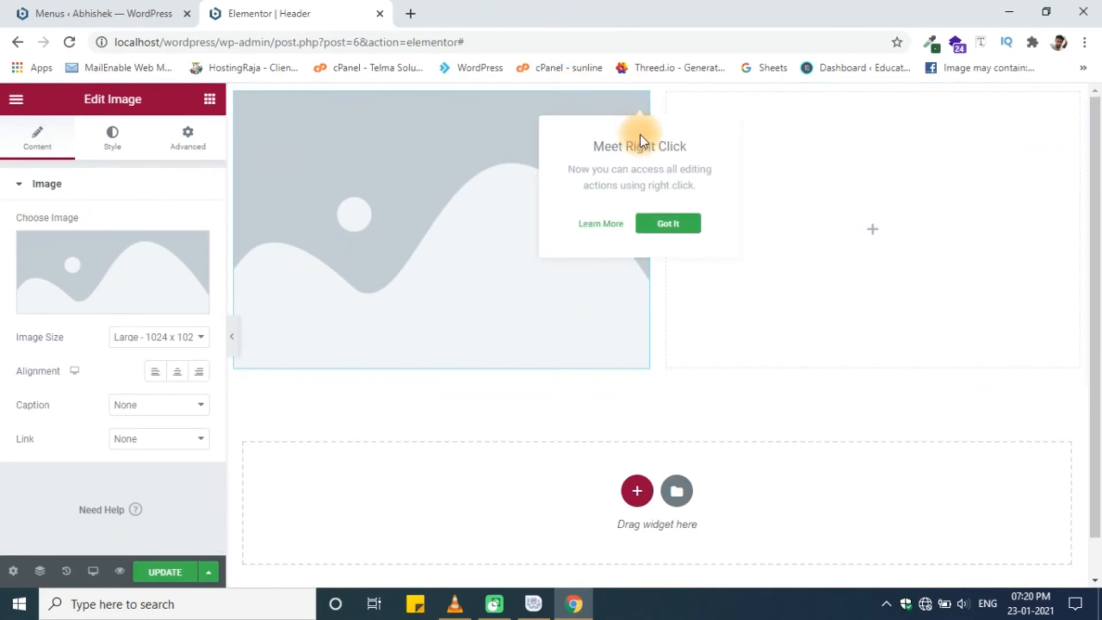
left_click(663, 225)
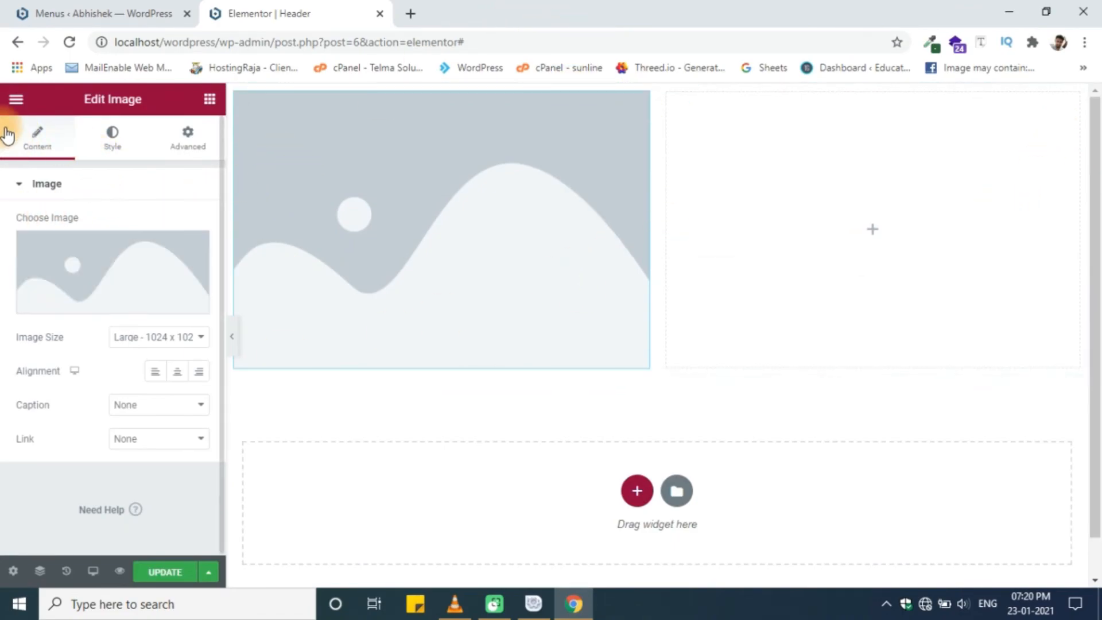
- Shrink the image to width 23 and align it to the left
left_click(115, 150)
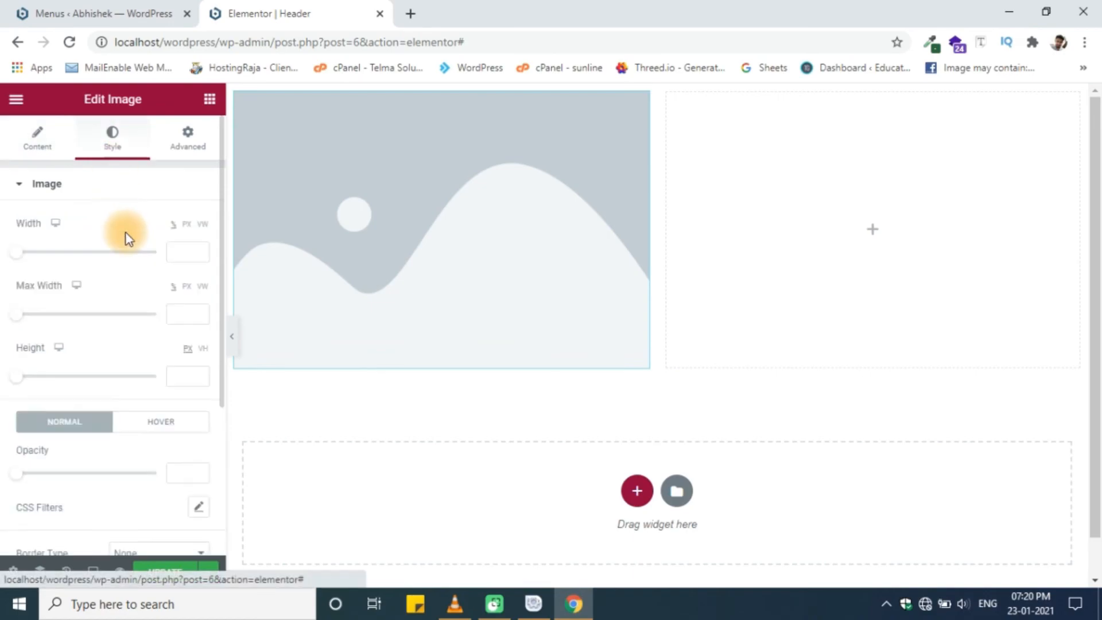
left_click_drag(24, 259, 55, 258)
scroll(71, 321, "down", 4)
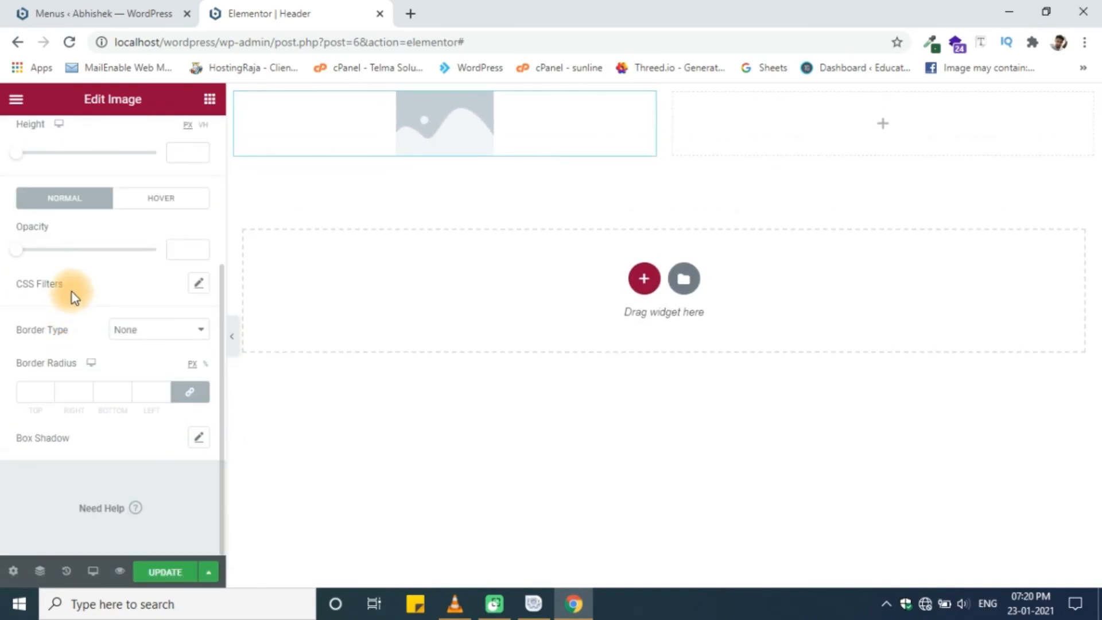
scroll(66, 230, "up", 4)
left_click(60, 148)
left_click(155, 373)
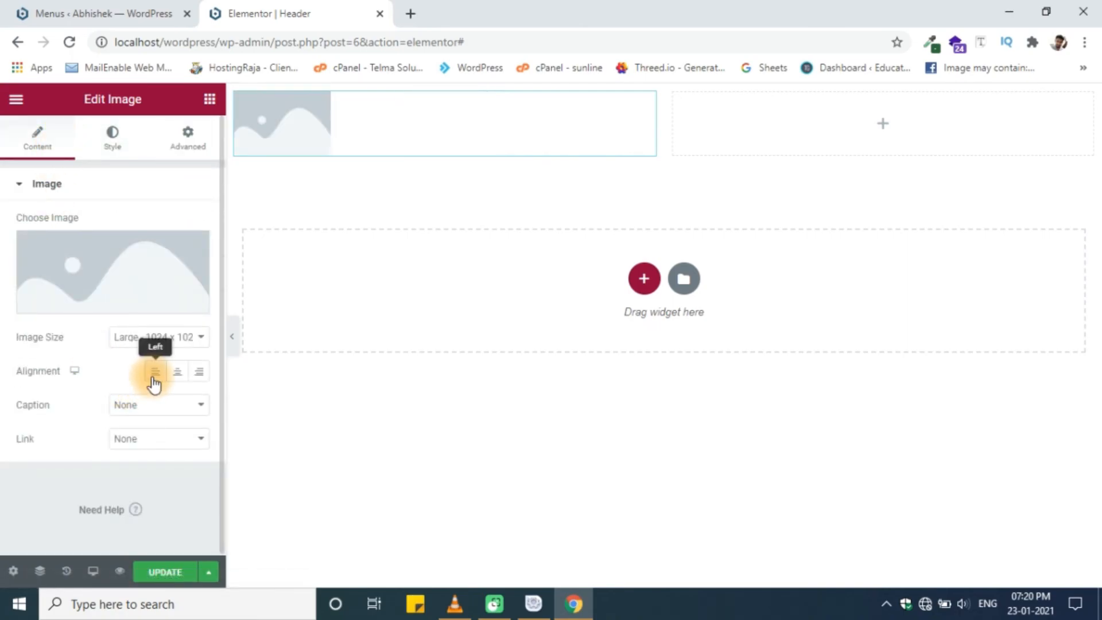
left_click(872, 125)
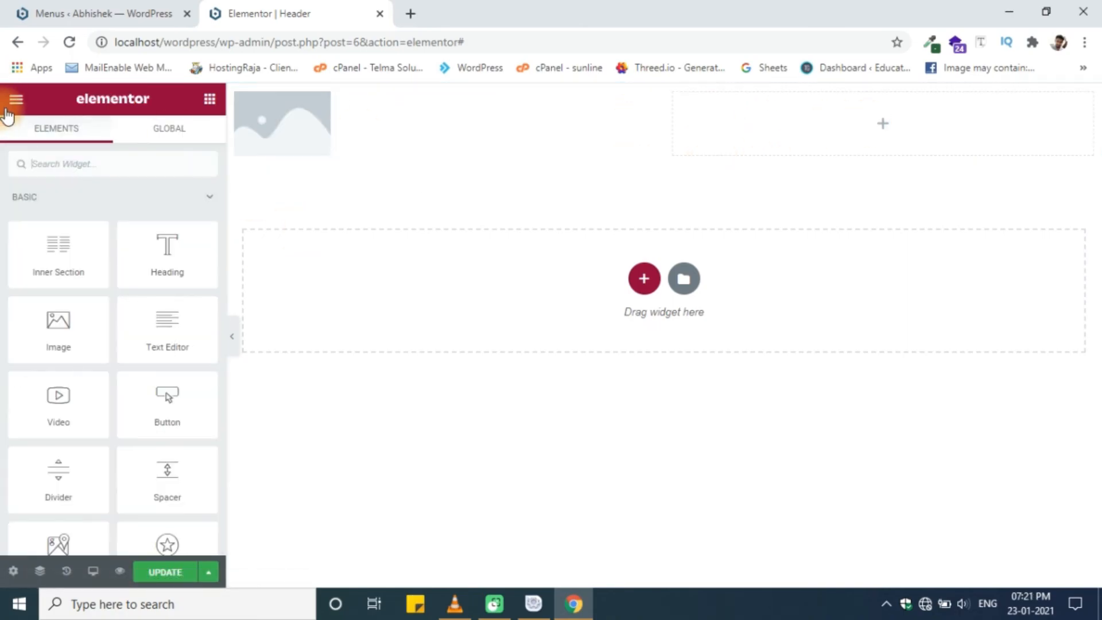
- Search 'men', place a Navigation Menu showing Sample Page in the right column, then view the Menus page
left_click(80, 165)
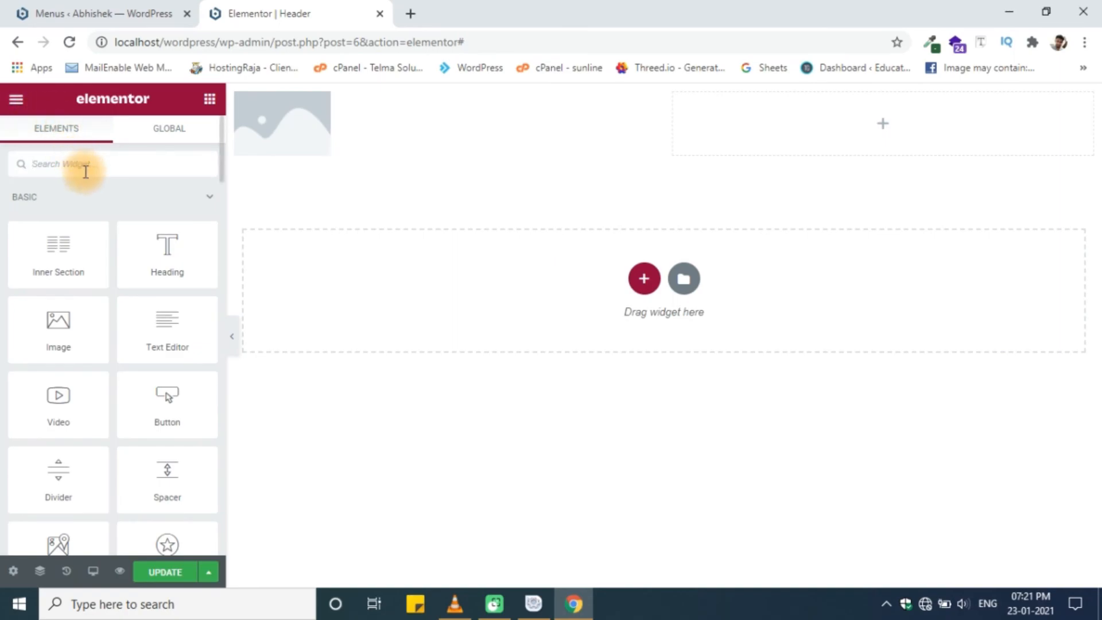
type("men")
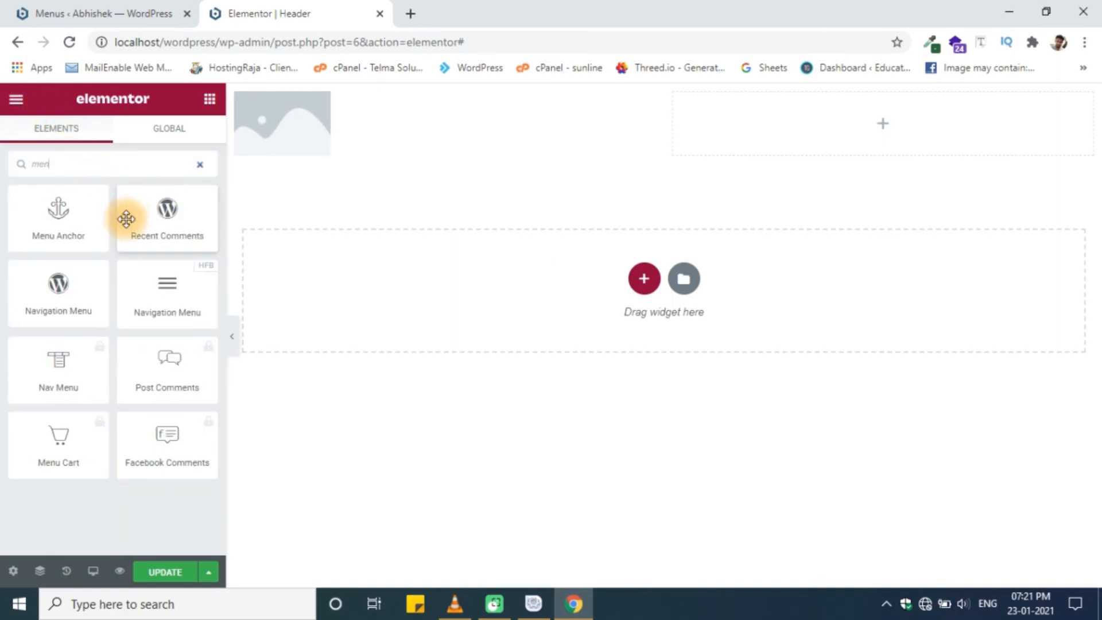
left_click_drag(160, 285, 749, 129)
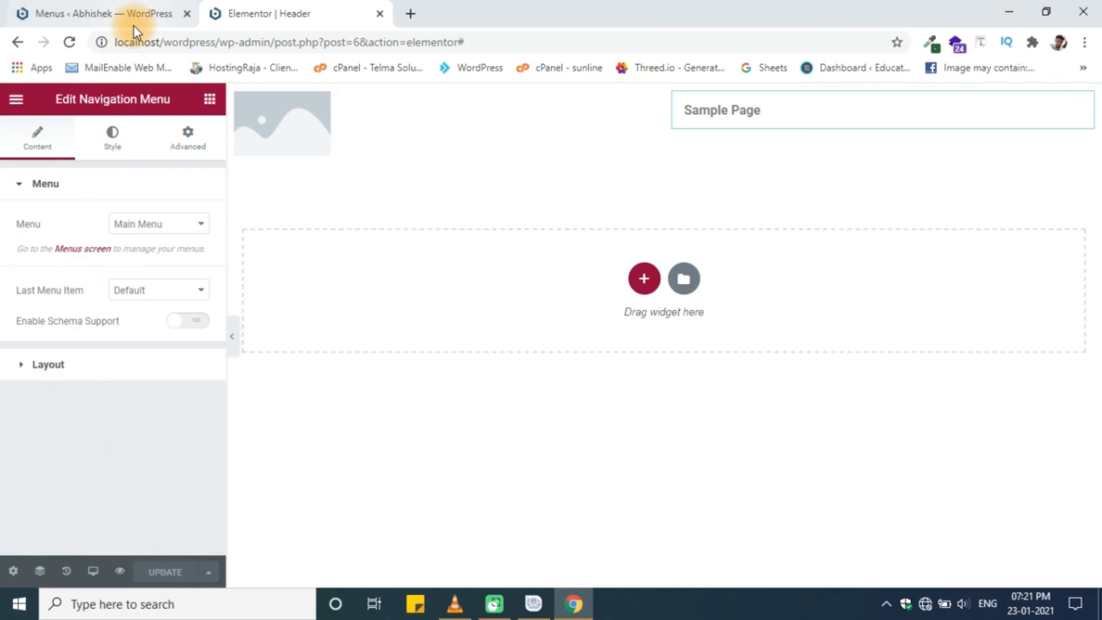
left_click(125, 8)
left_click(210, 8)
left_click(115, 13)
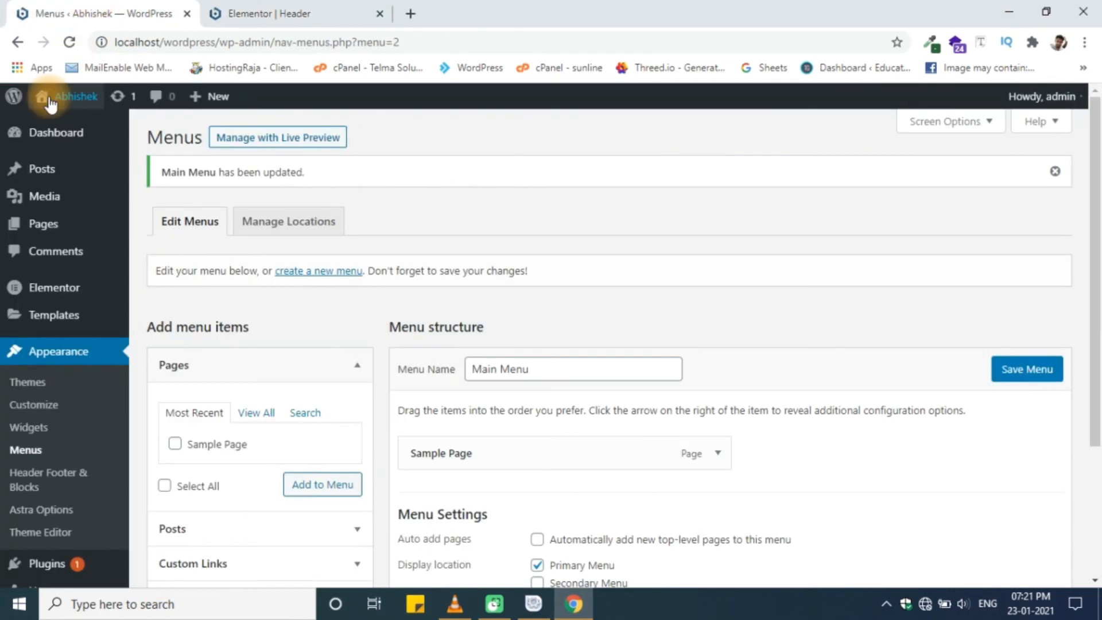
- Open the live site in a new tab and inspect the header's logo placeholder and Sample Page link
middle_click(54, 121)
left_click(250, 2)
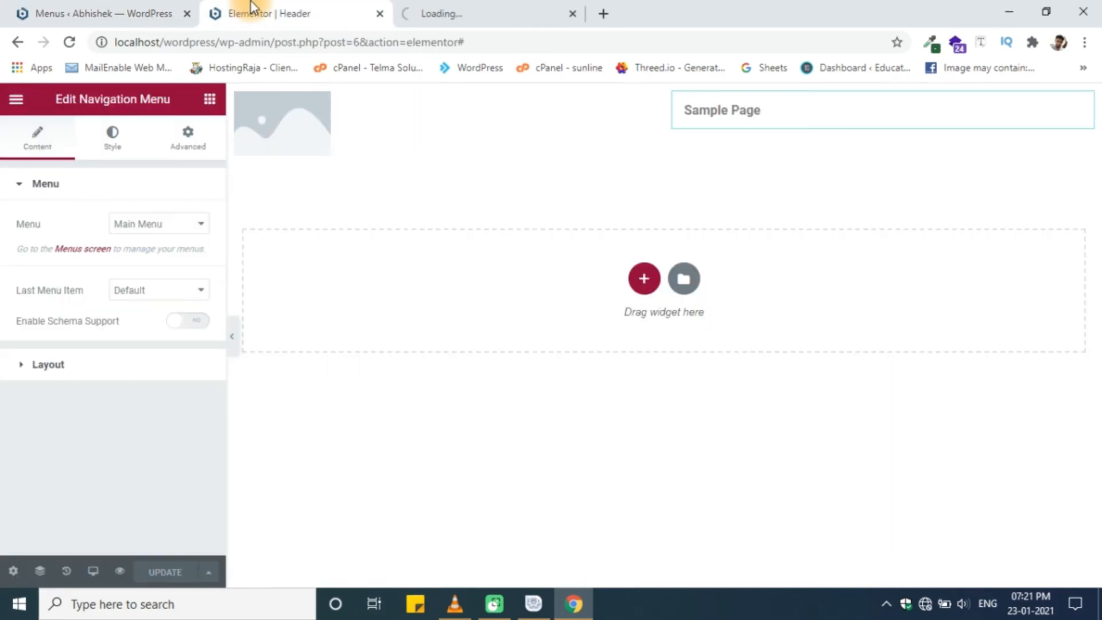
left_click(478, 1)
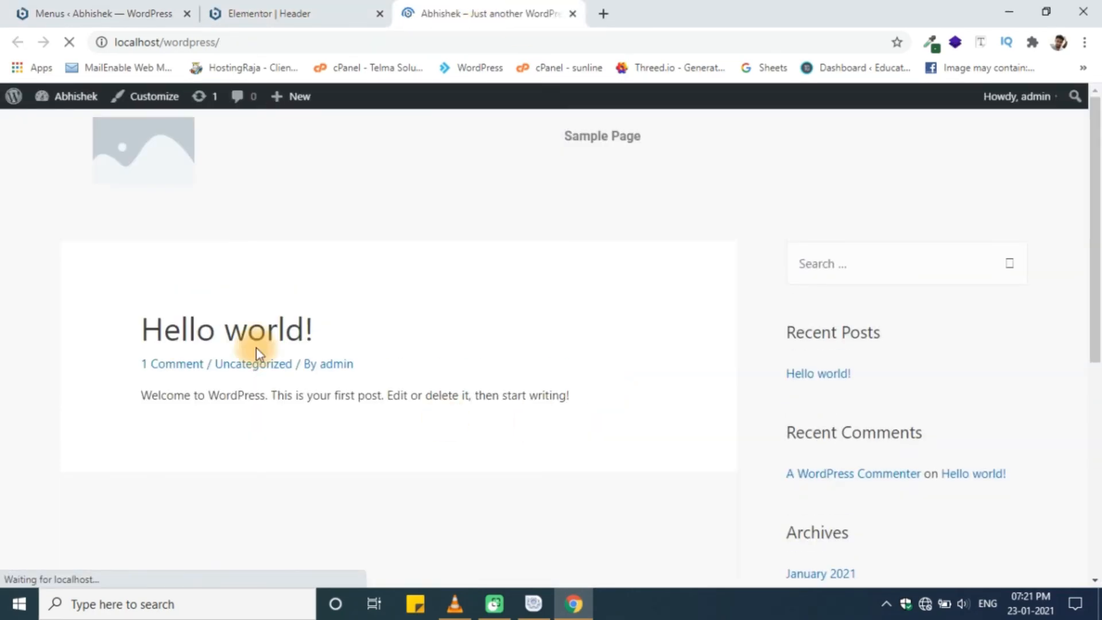
double_click(256, 156)
left_click_drag(256, 156, 665, 155)
left_click_drag(359, 138, 445, 150)
left_click(658, 145)
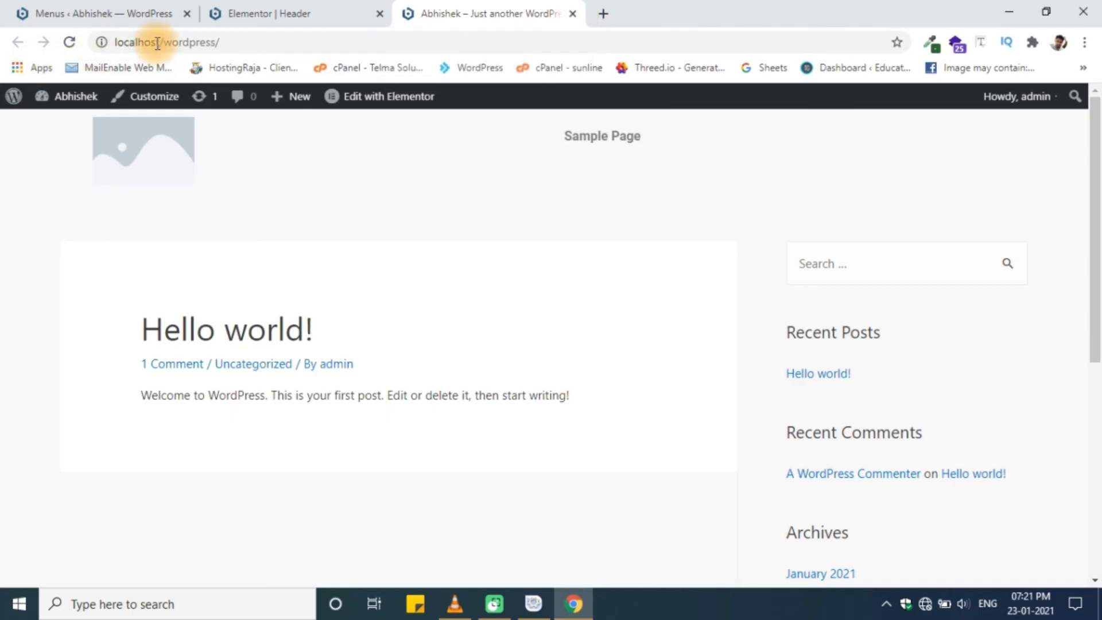
- Close the front-page and Elementor header editor tabs, leaving only the Menus page open
left_click(122, 42)
left_click(443, 327)
left_click(270, 13)
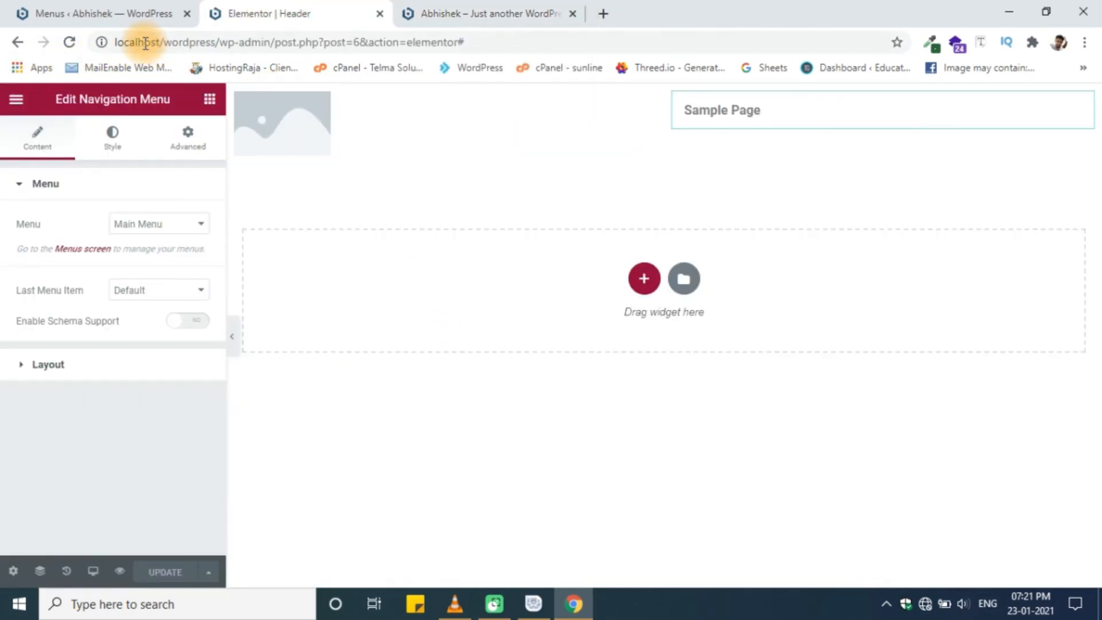
left_click(118, 14)
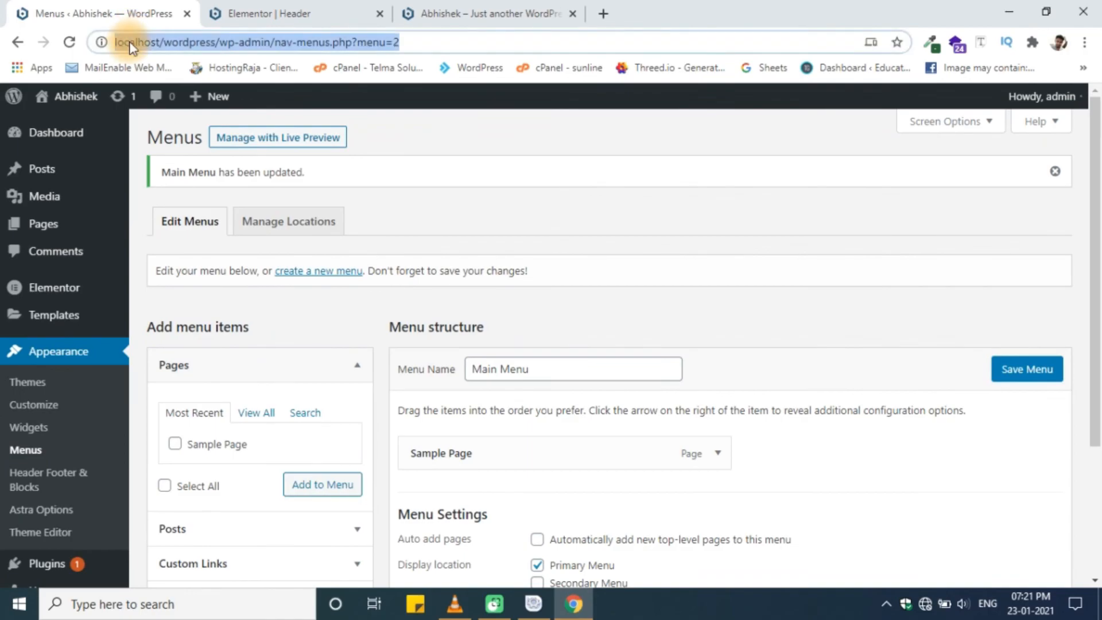
left_click(269, 13)
left_click(436, 13)
left_click(572, 14)
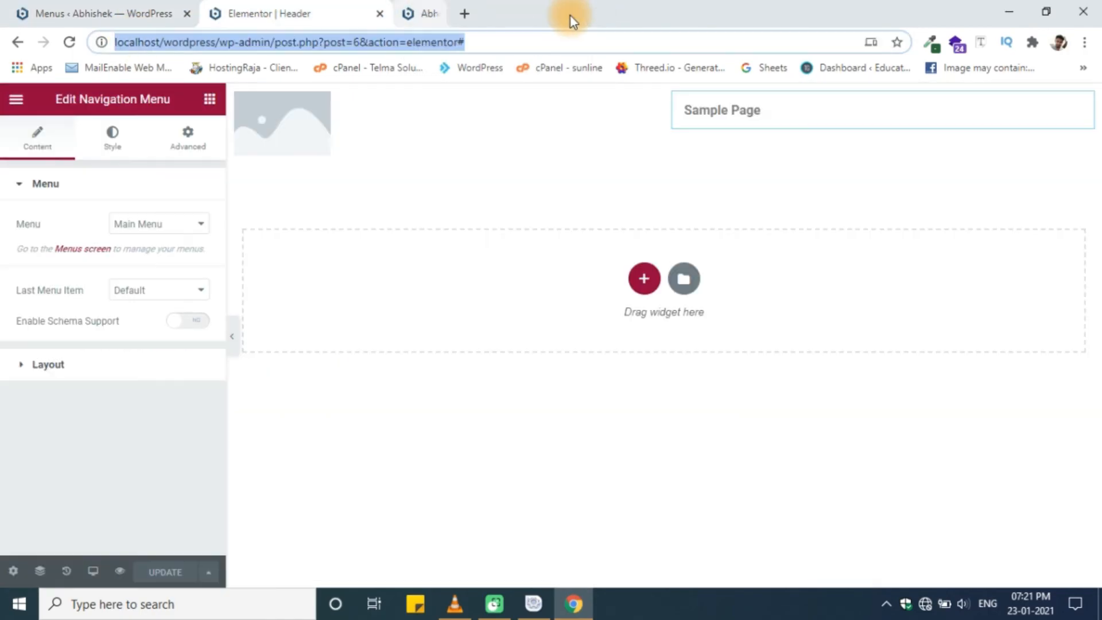
left_click(380, 14)
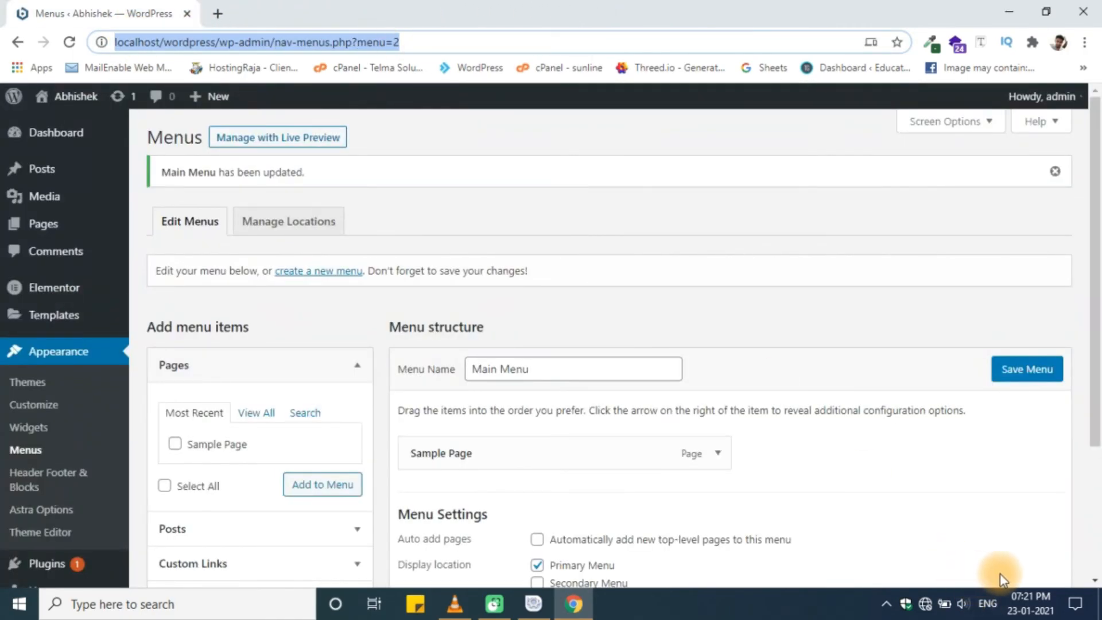